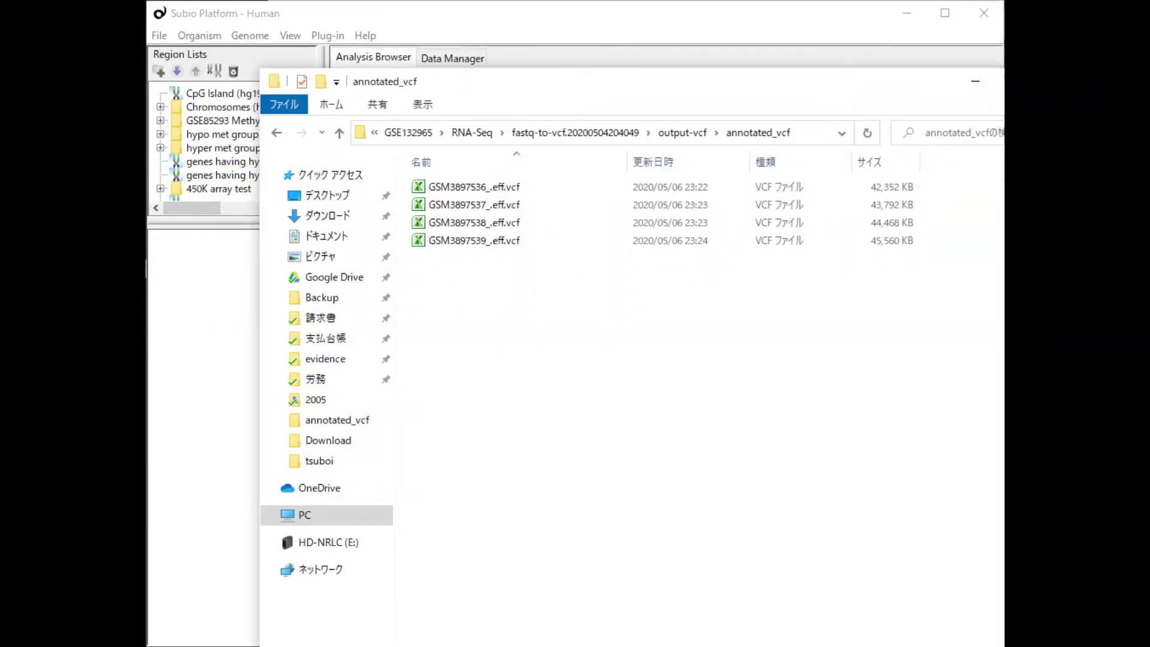
# Expand GSE132965 to all 12 samples and select the sample name WT_NPC_1 for GSM3897536.
pyautogui.hotkey('alt', 'Tab')
pyautogui.scroll(-10, 527, 587)
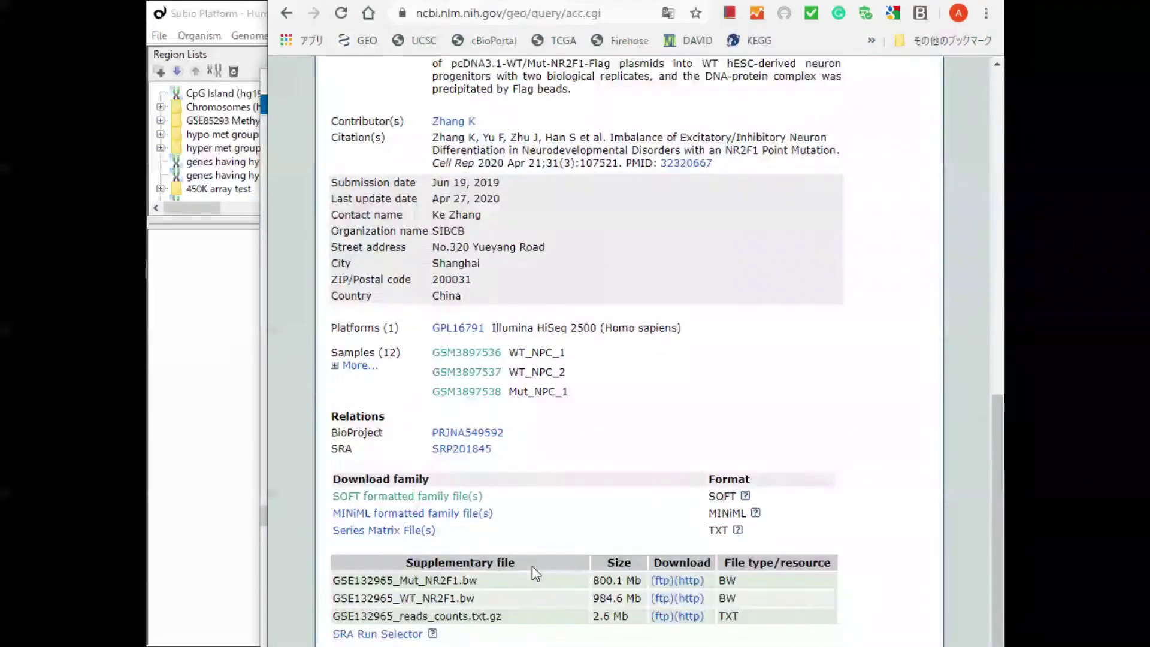
pyautogui.click(367, 372)
pyautogui.scroll(-1, 367, 375)
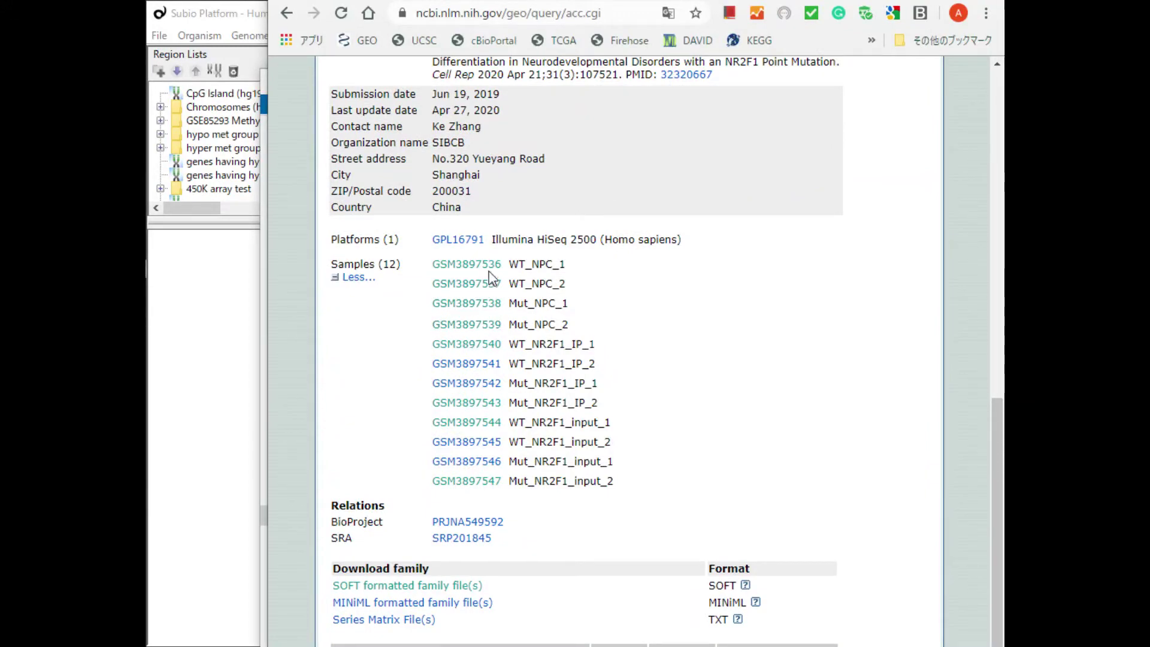
pyautogui.moveTo(560, 270); pyautogui.dragTo(514, 272)
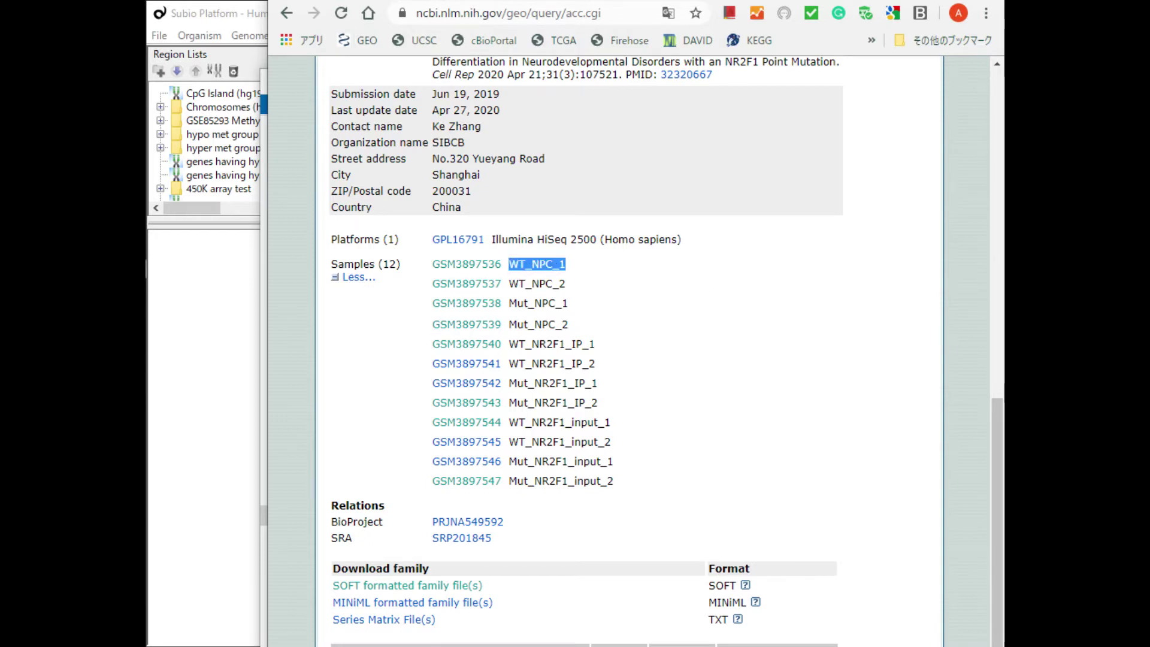
# Rename GSM3897536_.eff.vcf to WT_NPC_1_.eff.vcf using the copied sample name.
pyautogui.hotkey('alt', 'Tab')
pyautogui.click(471, 188)
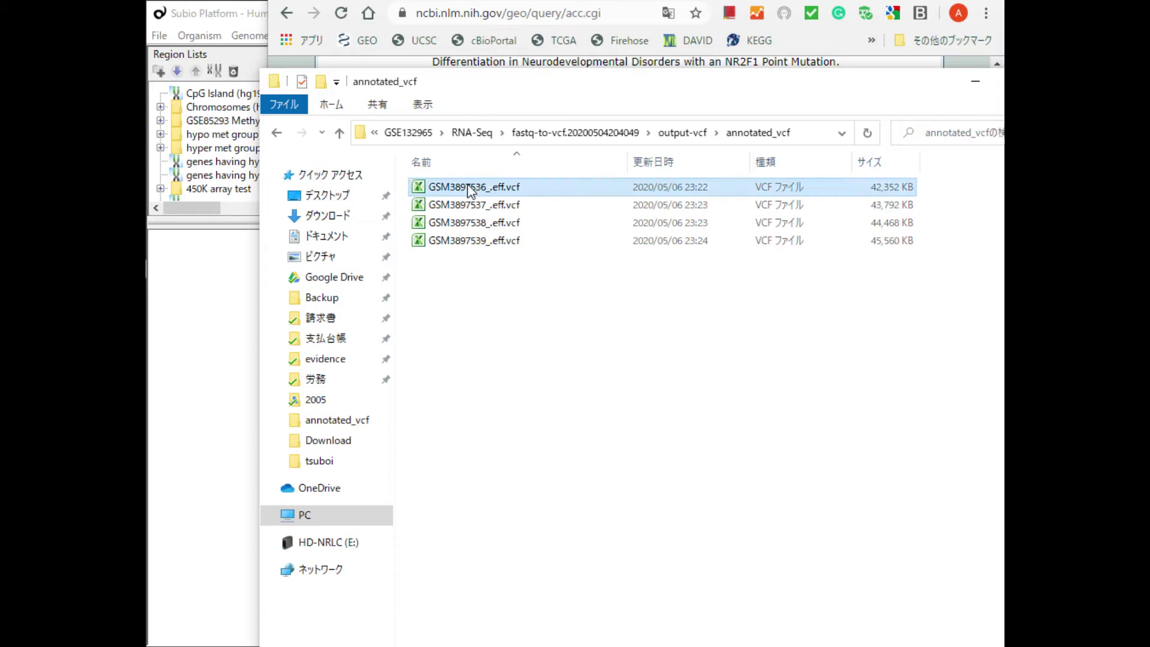
pyautogui.click(467, 185)
pyautogui.click(485, 188)
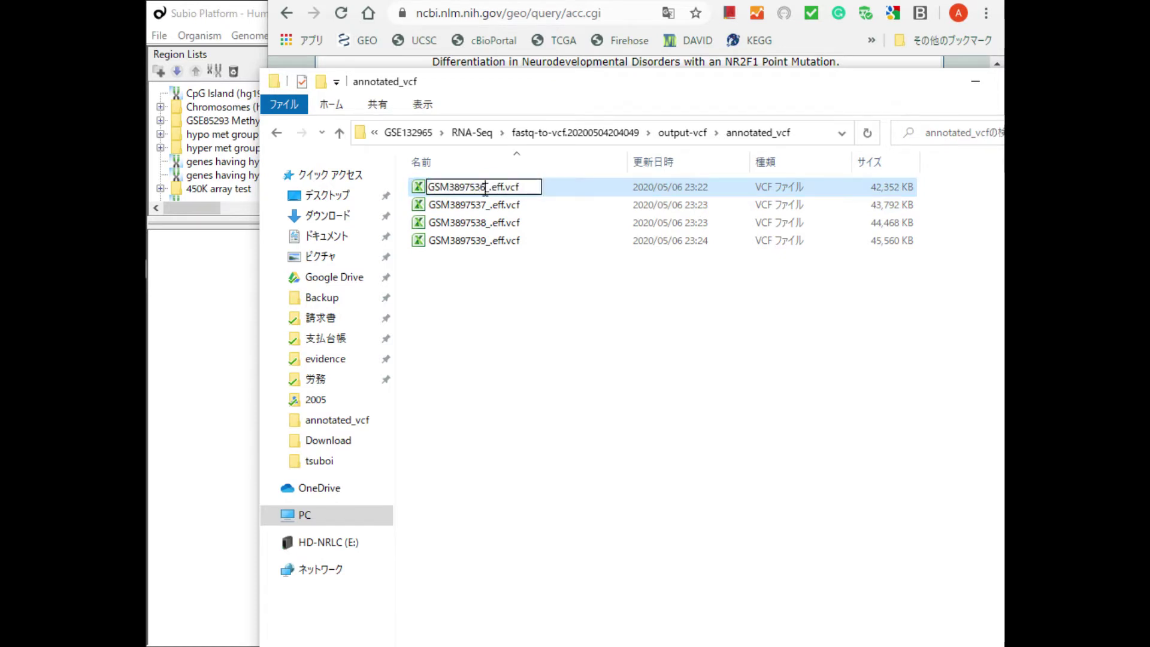
pyautogui.moveTo(485, 188); pyautogui.dragTo(412, 190)
pyautogui.write('WT_NPC_1')
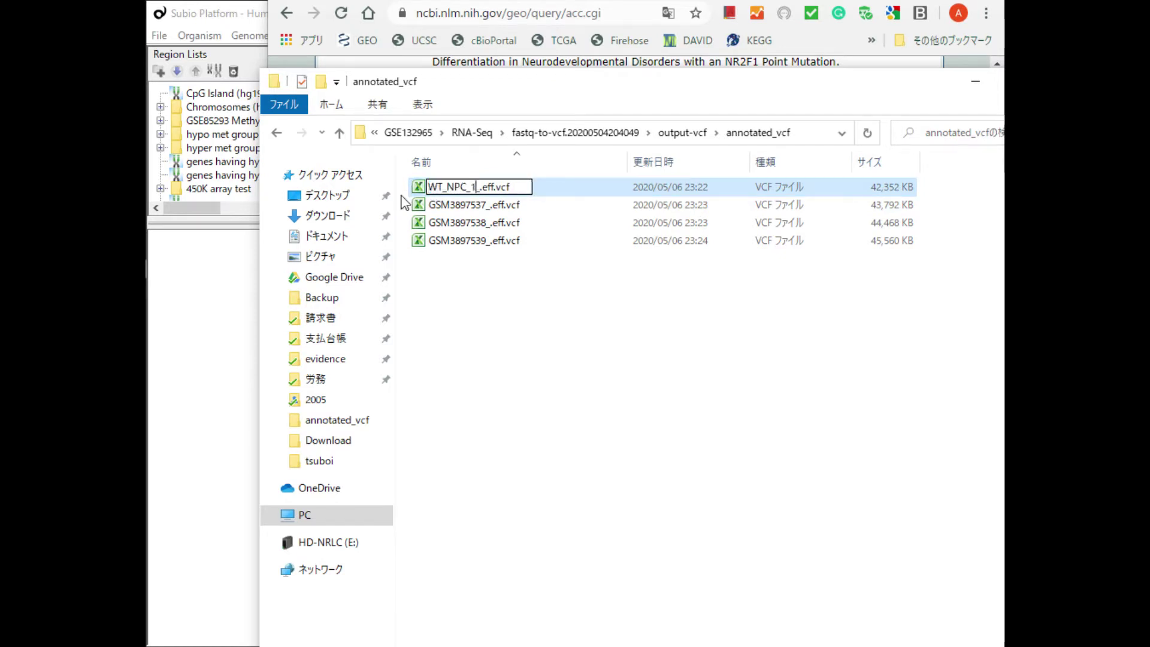
pyautogui.press('Return')
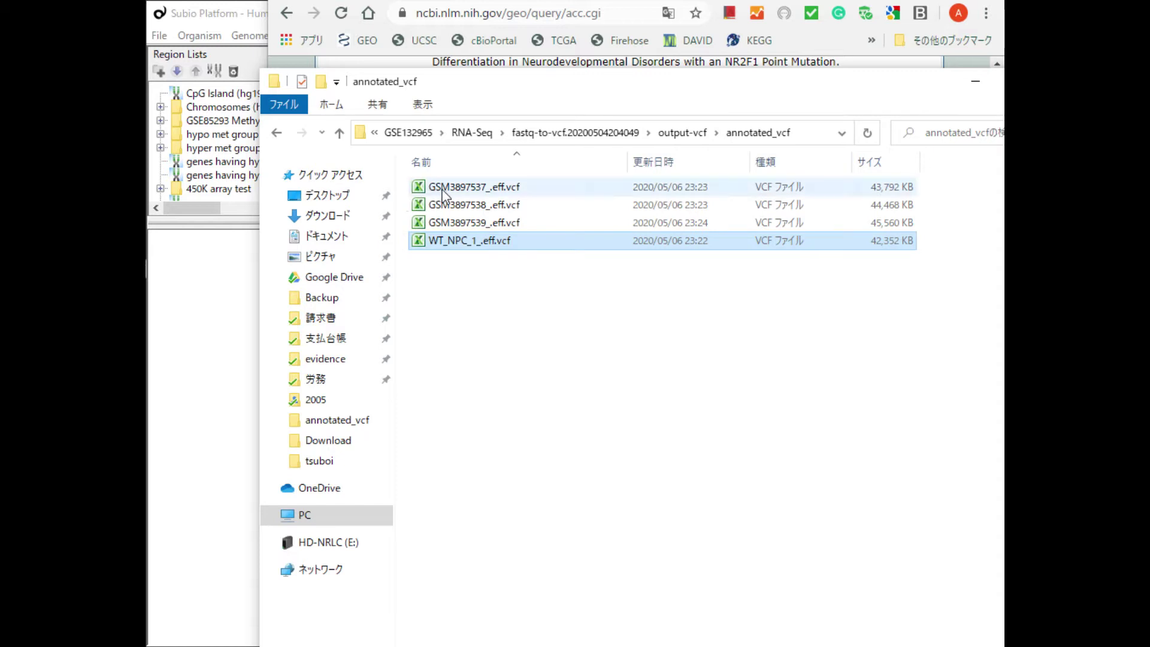
# Rename GSM3897537_.eff.vcf to WT_NPC_2_.eff.vcf.
pyautogui.click(457, 188)
pyautogui.click(457, 189)
pyautogui.click(460, 189)
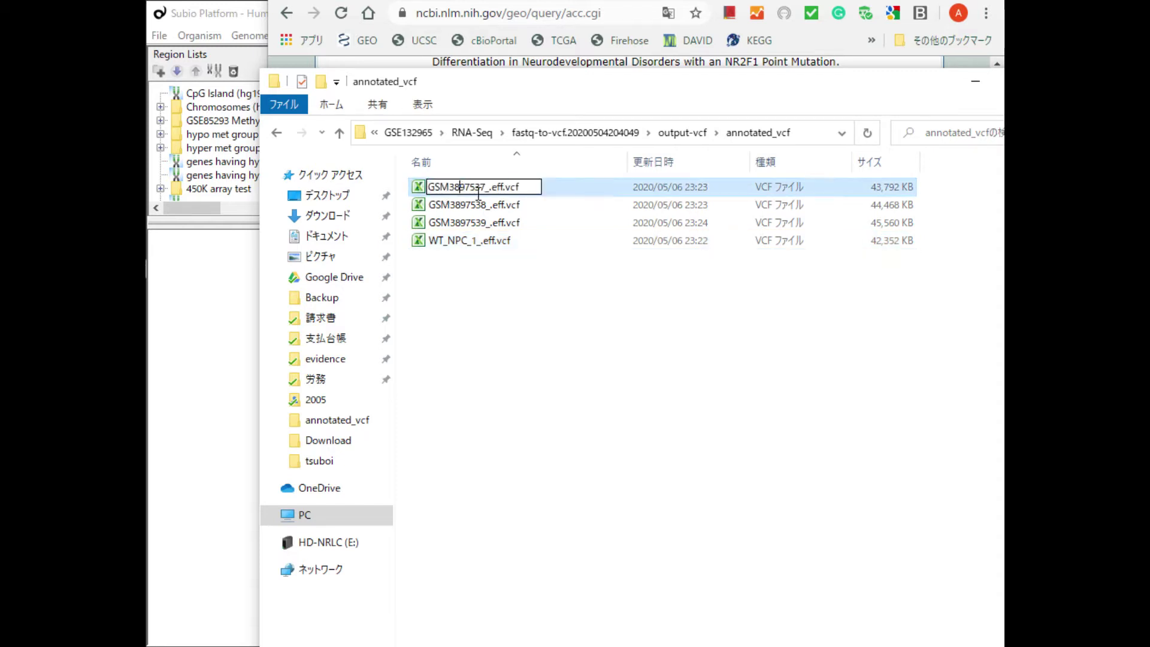
pyautogui.moveTo(487, 188); pyautogui.dragTo(353, 183)
pyautogui.write('WT_NPC_1')
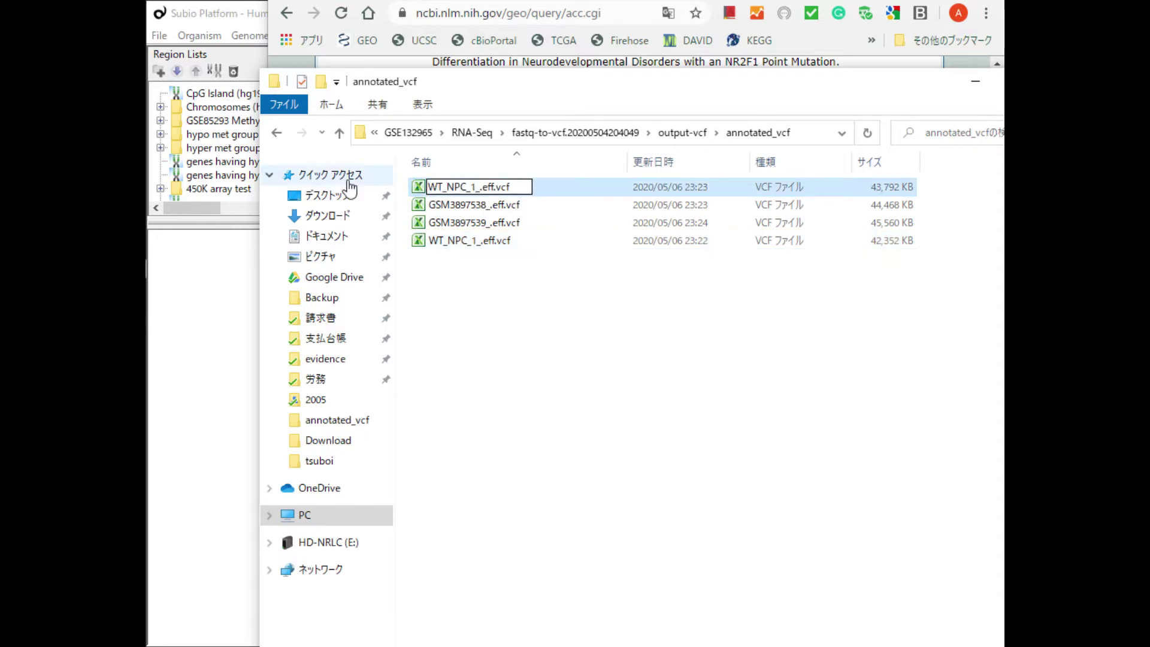
pyautogui.press('Return')
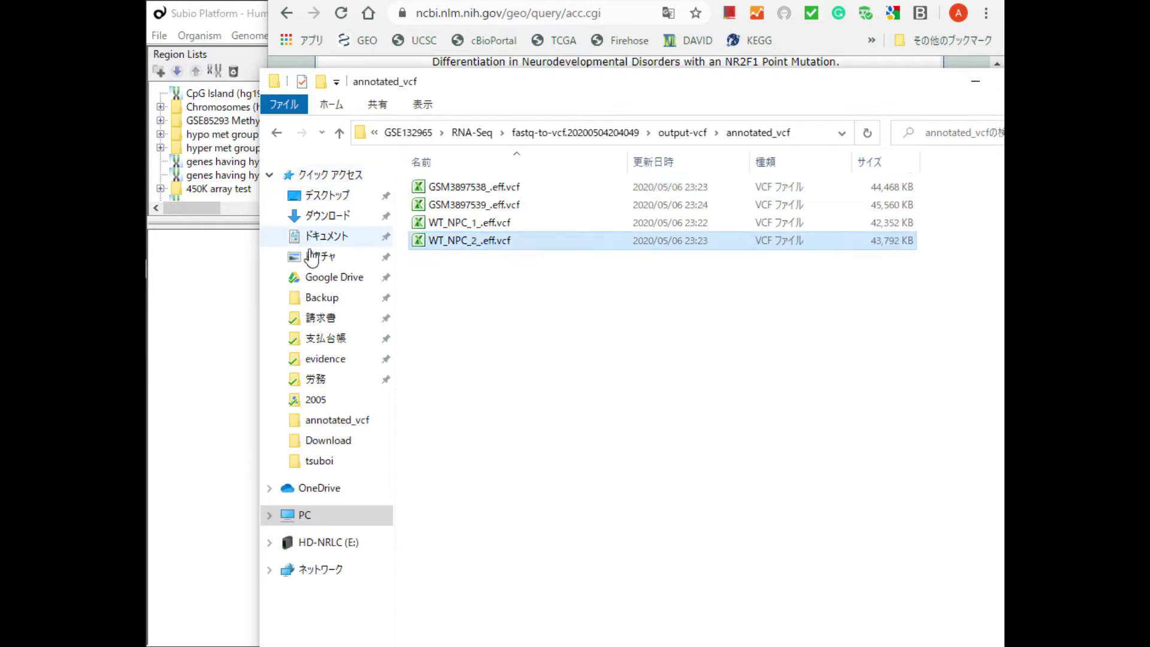
# Copy Mut_NPC_1 from the GEO sample list and rename GSM3897538_.eff.vcf to Mut_NPC_1_.eff.vcf.
pyautogui.click(251, 308)
pyautogui.hotkey('alt', 'Tab')
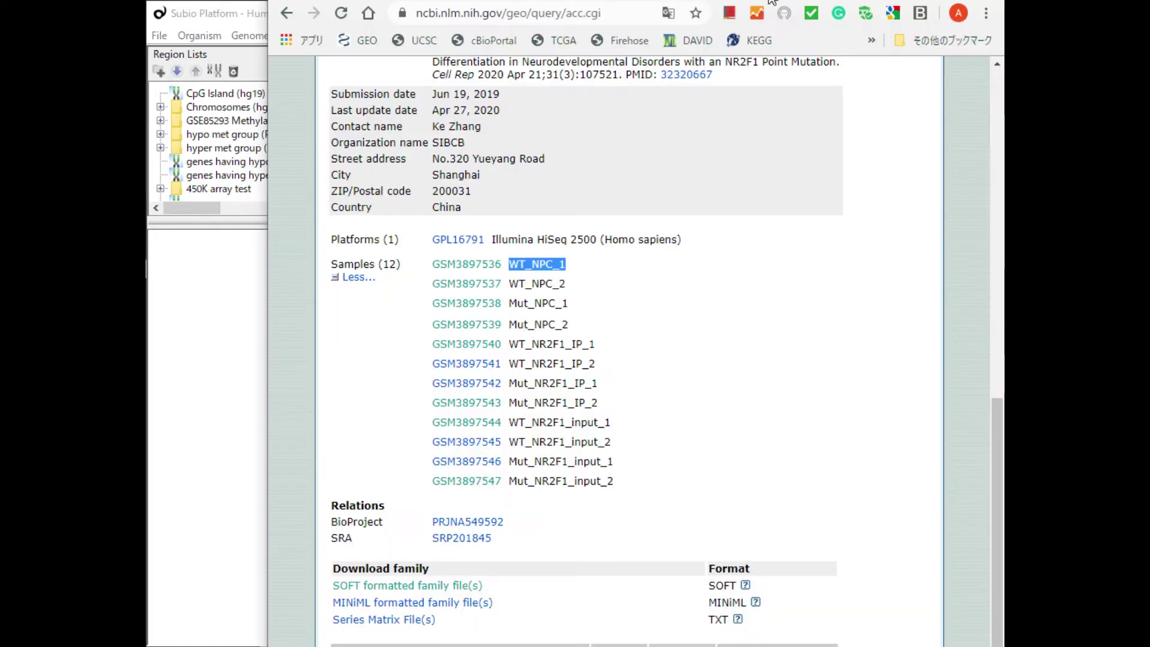
pyautogui.moveTo(572, 305); pyautogui.dragTo(512, 309)
pyautogui.hotkey('ctrl', 'c')
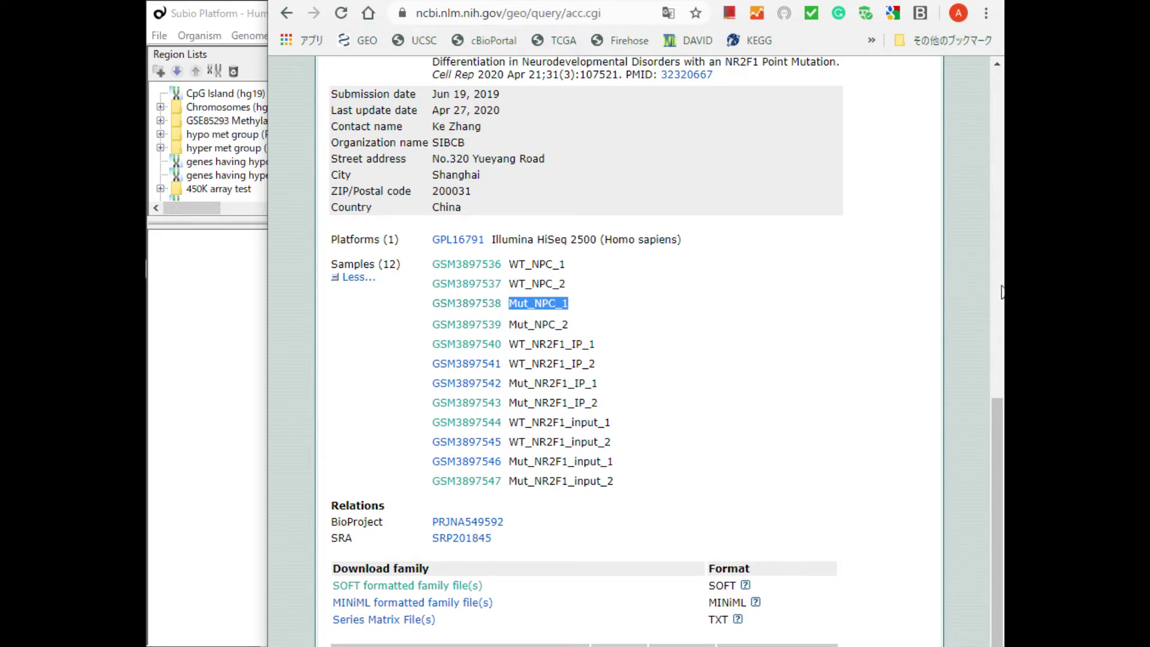
pyautogui.hotkey('alt', 'Tab')
pyautogui.click(464, 226)
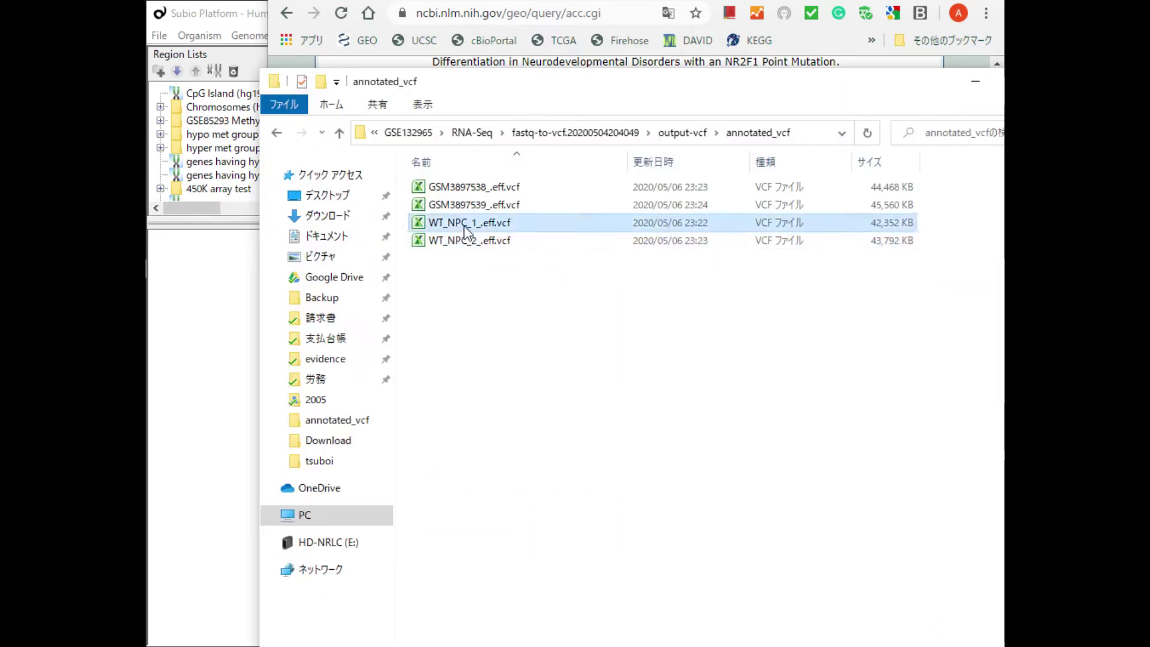
pyautogui.click(470, 188)
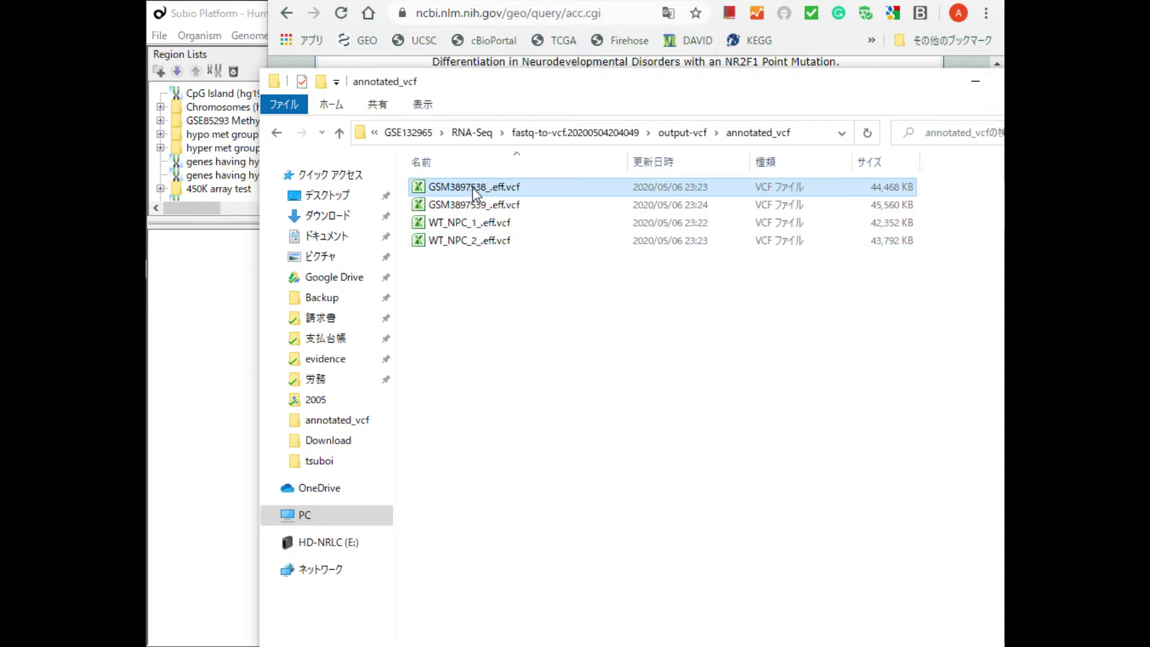
pyautogui.click(474, 190)
pyautogui.moveTo(490, 188); pyautogui.dragTo(366, 193)
pyautogui.hotkey('ctrl', 'v')
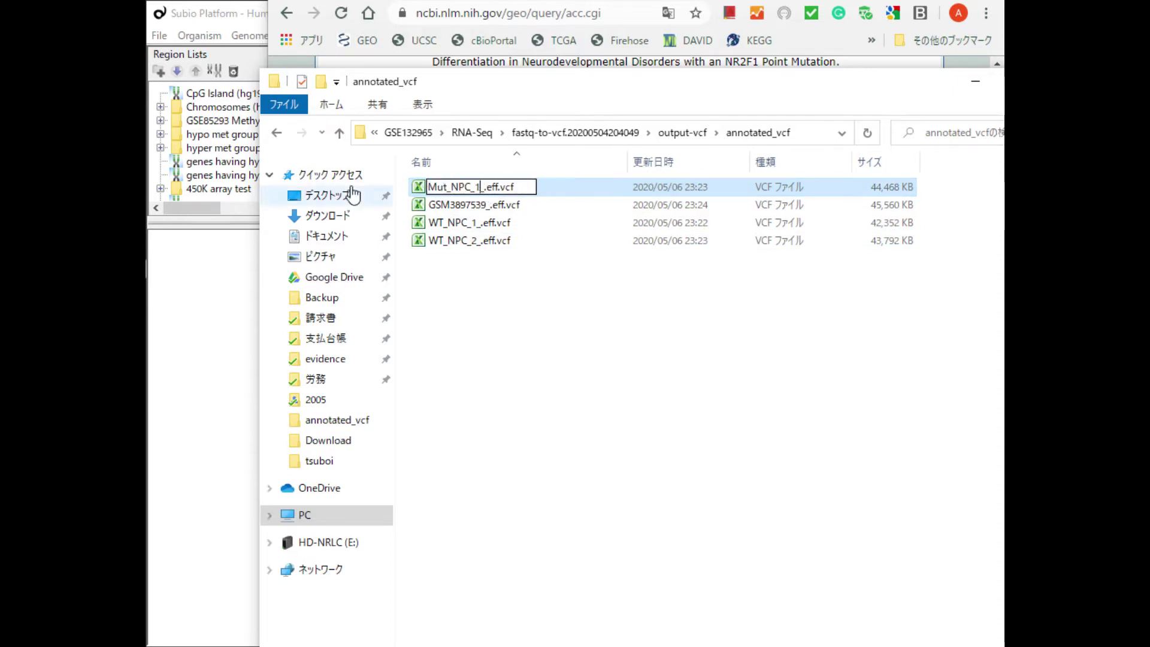
pyautogui.press('Return')
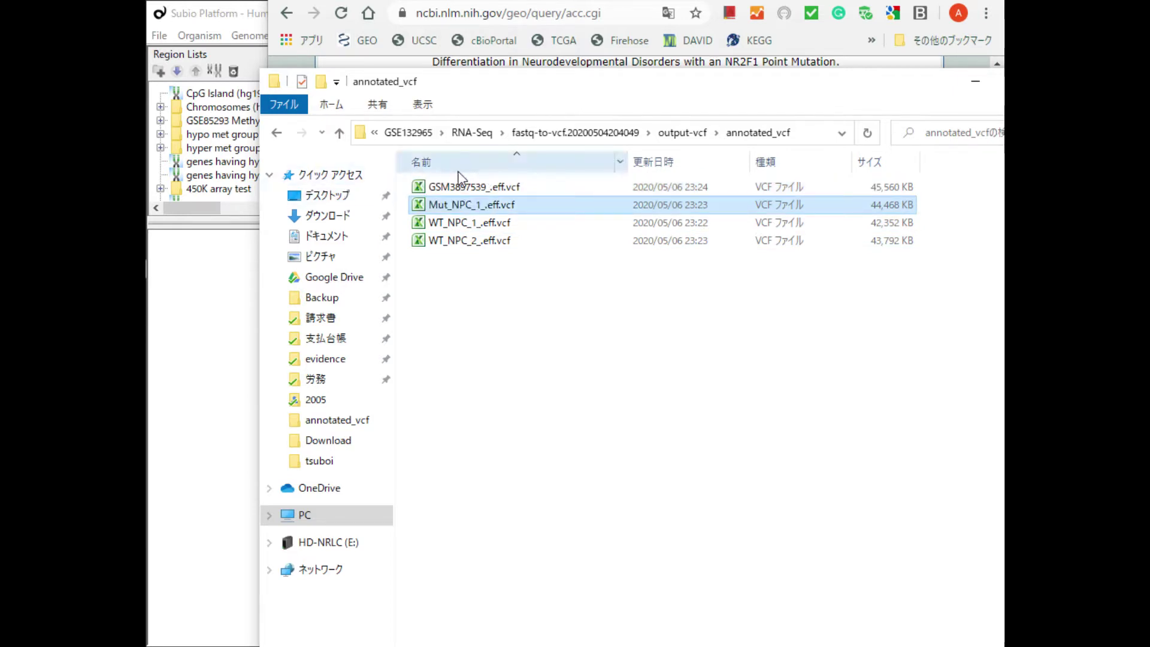
# Rename GSM3897539_.eff.vcf to Mut_NPC_2_.eff.vcf and return to the GEO page.
pyautogui.click(460, 188)
pyautogui.click(464, 186)
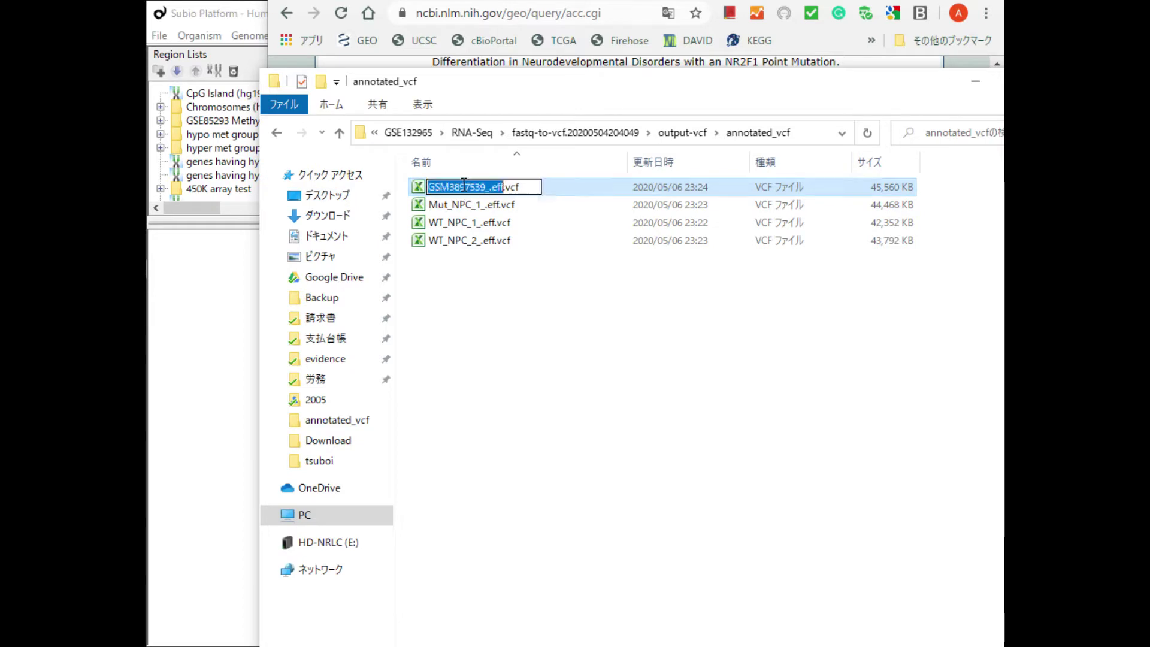
pyautogui.click(471, 186)
pyautogui.moveTo(485, 186); pyautogui.dragTo(350, 188)
pyautogui.hotkey('ctrl', 'v')
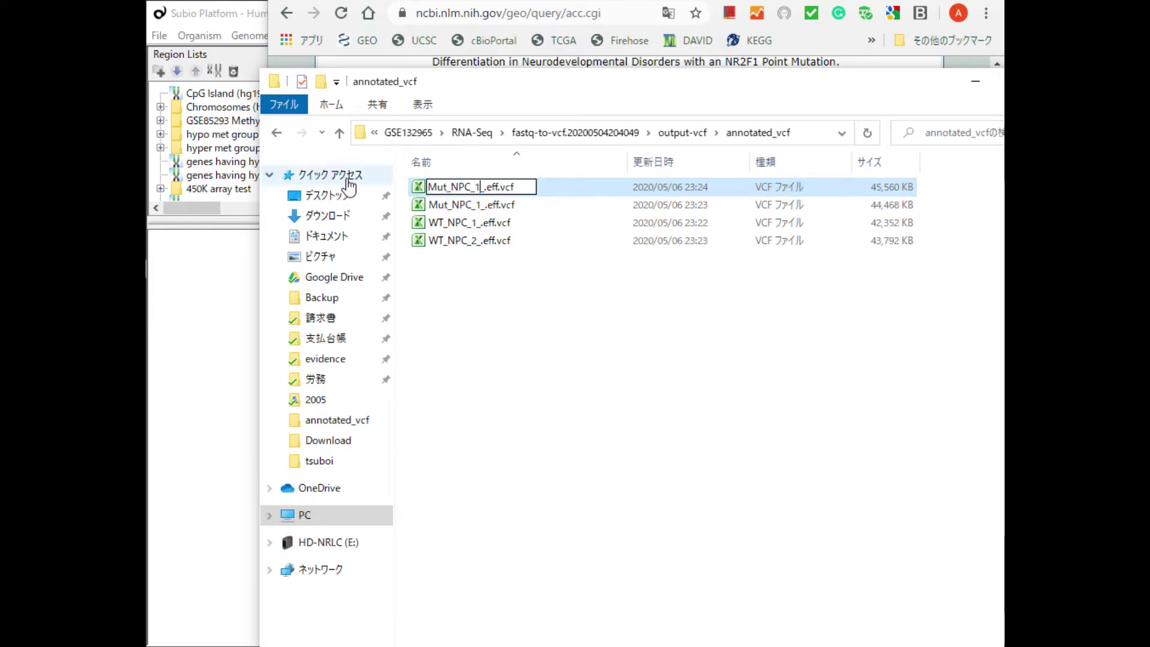
pyautogui.press('Return')
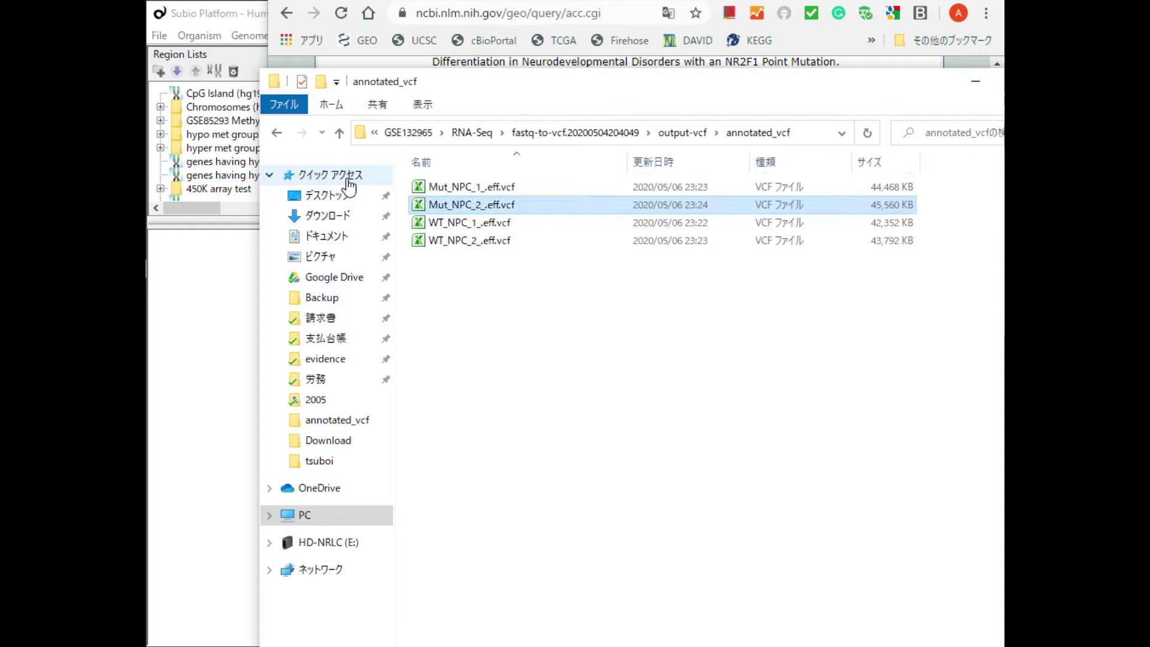
pyautogui.hotkey('alt', 'Tab')
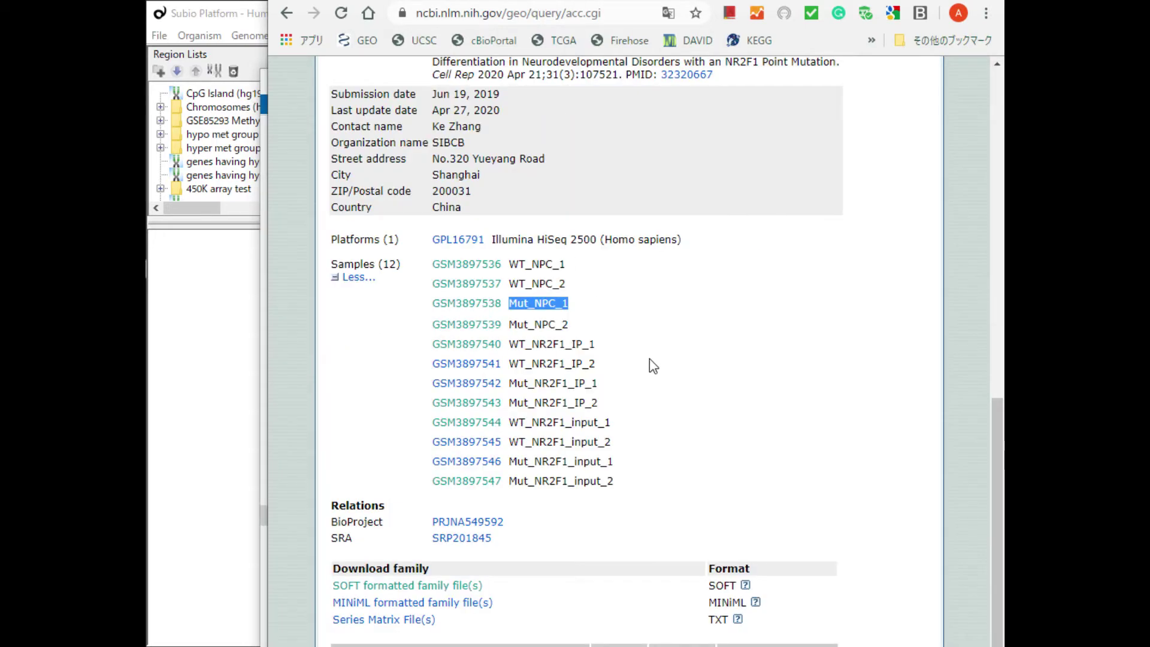
# Return to the top of the GEO page and select NR2F1-R112K in the summary.
pyautogui.scroll(10, 651, 362)
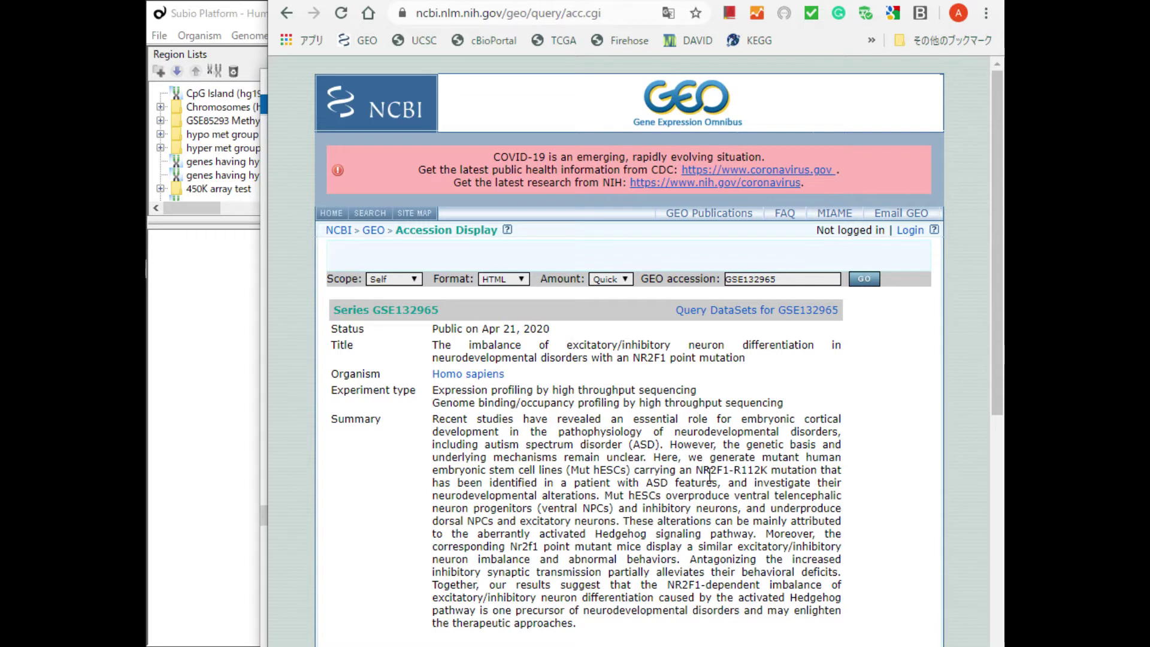
pyautogui.moveTo(696, 471); pyautogui.dragTo(771, 472)
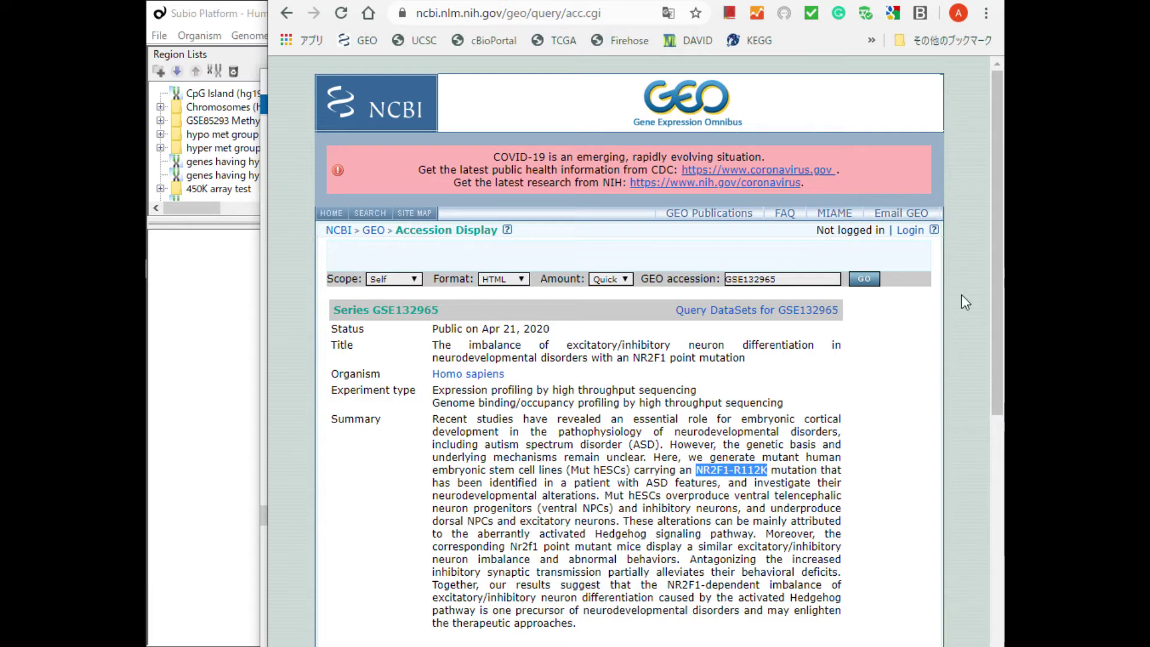
# In Aggregate Variants, set the VCF directory to the annotated_vcf folder.
pyautogui.click(239, 371)
pyautogui.click(866, 245)
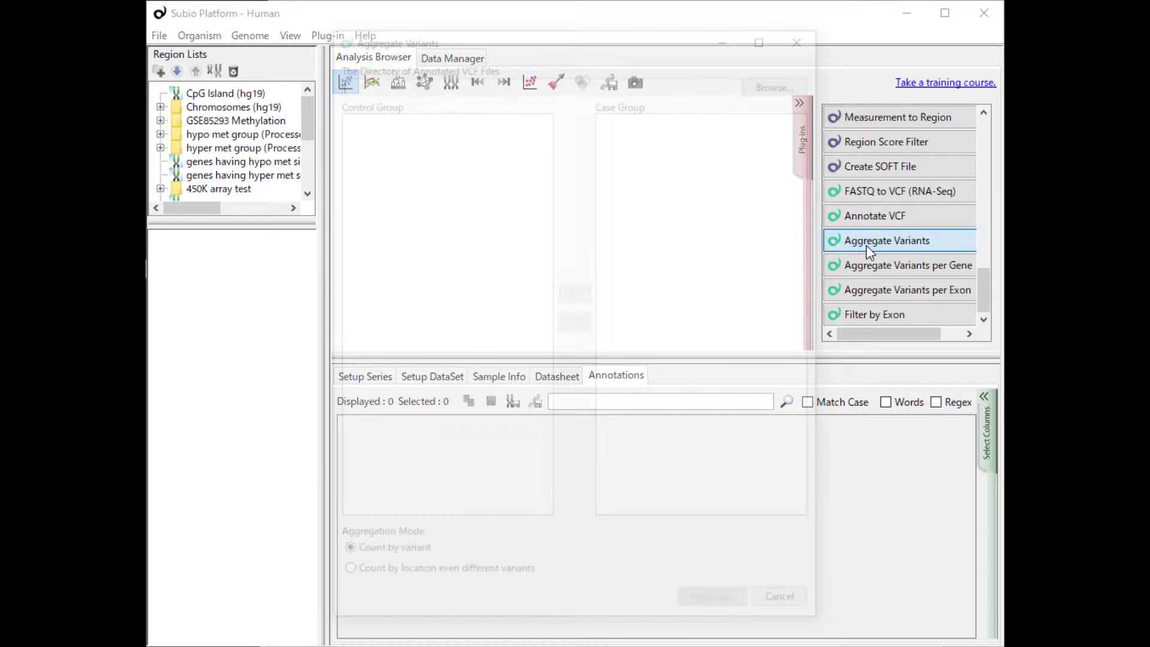
pyautogui.click(785, 84)
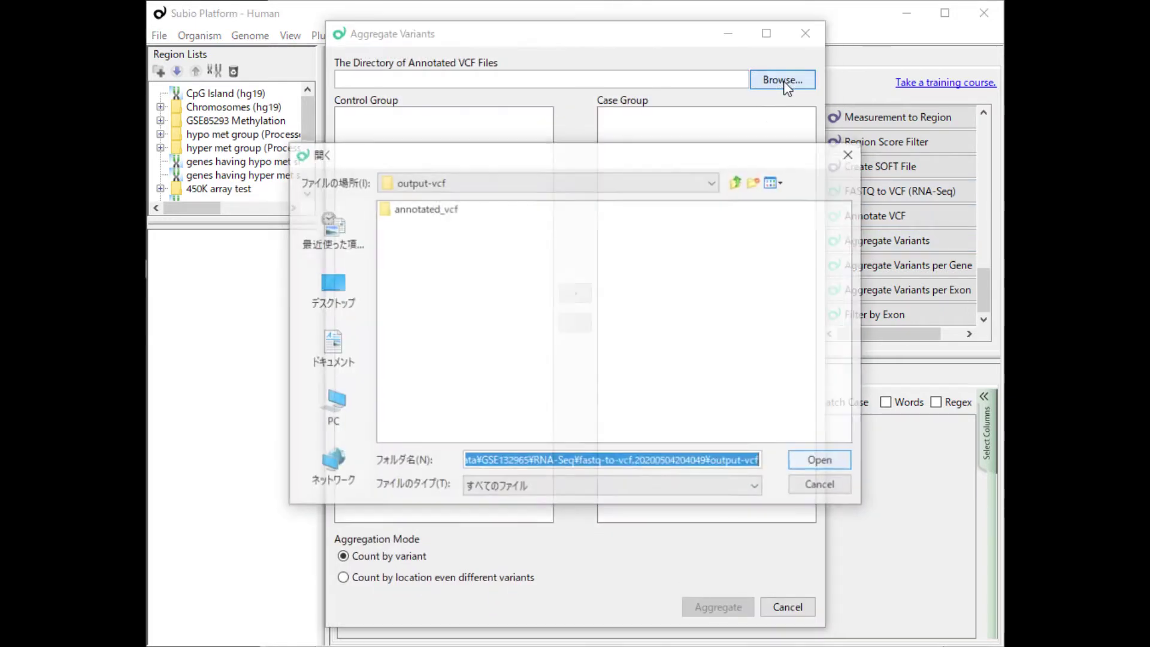
pyautogui.doubleClick(427, 210)
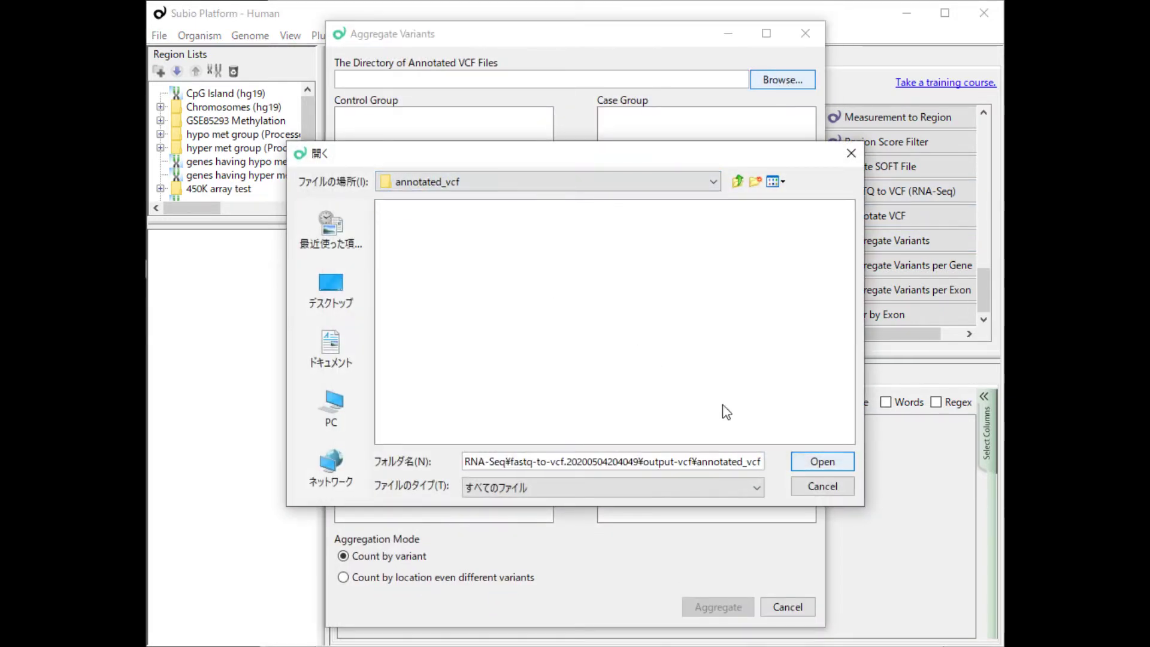
pyautogui.click(816, 462)
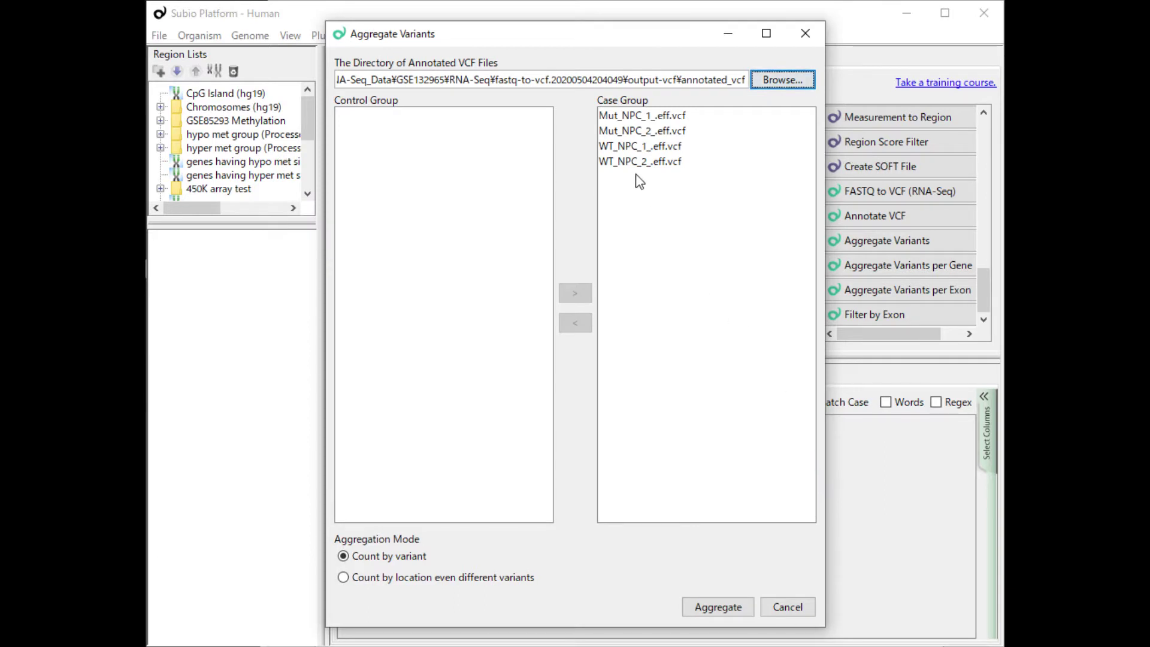
# Move WT_NPC_1 and WT_NPC_2 into the Control Group and run the aggregation.
pyautogui.click(631, 150)
pyautogui.keyDown('shift'); pyautogui.click(626, 161); pyautogui.keyUp('shift')
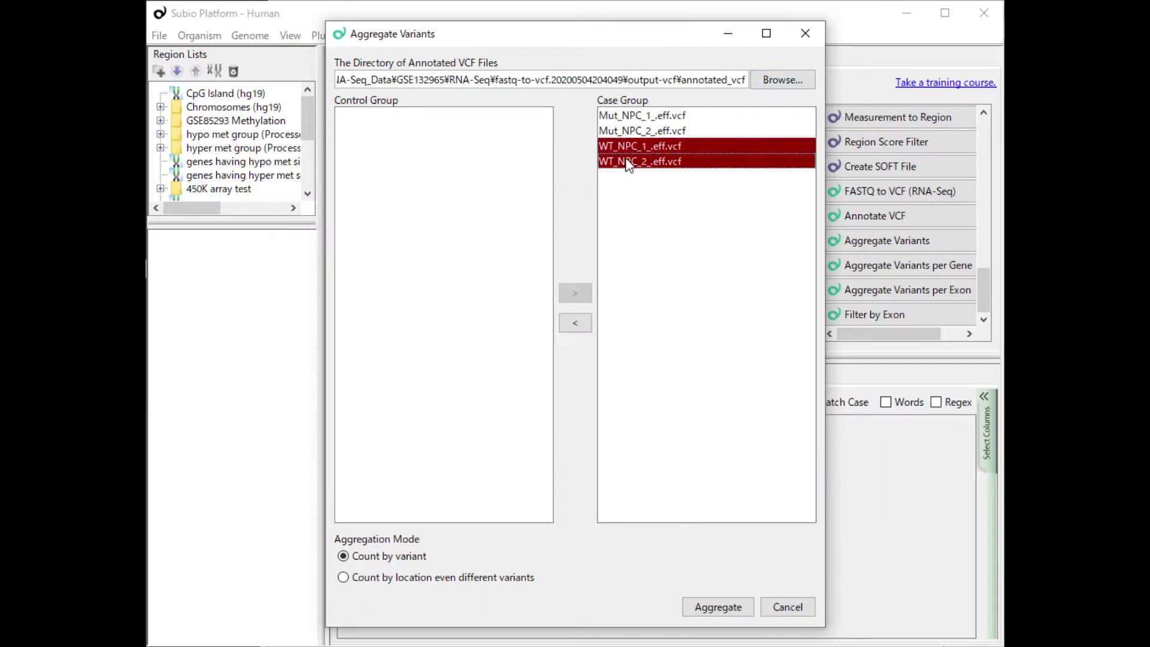
pyautogui.click(576, 323)
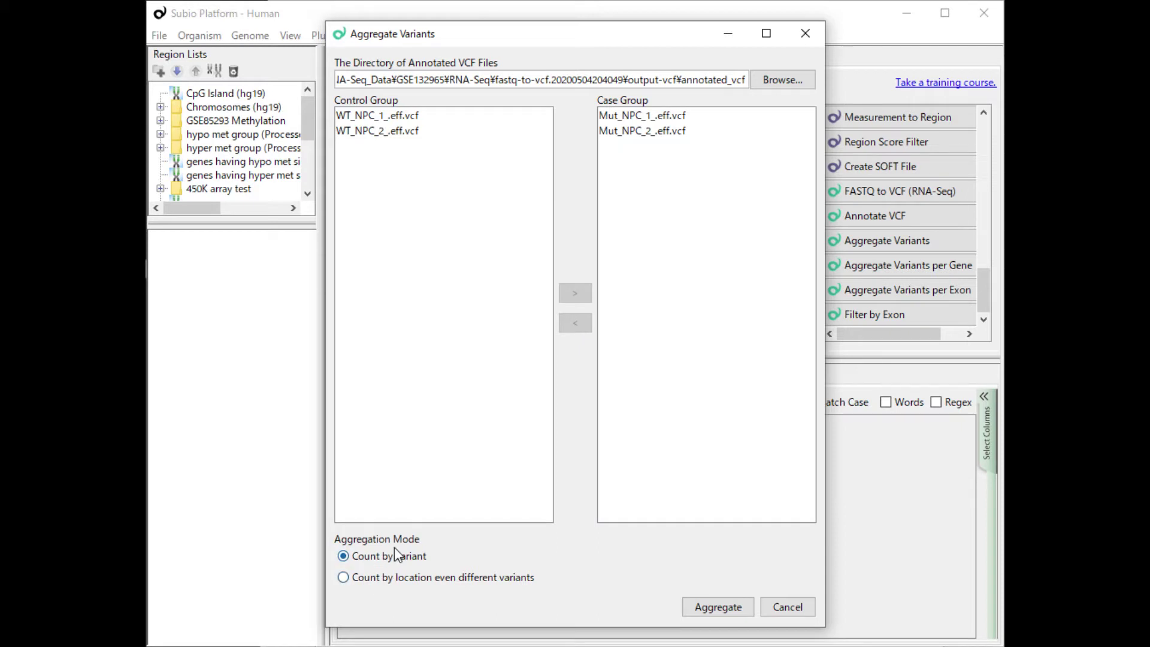
pyautogui.click(710, 607)
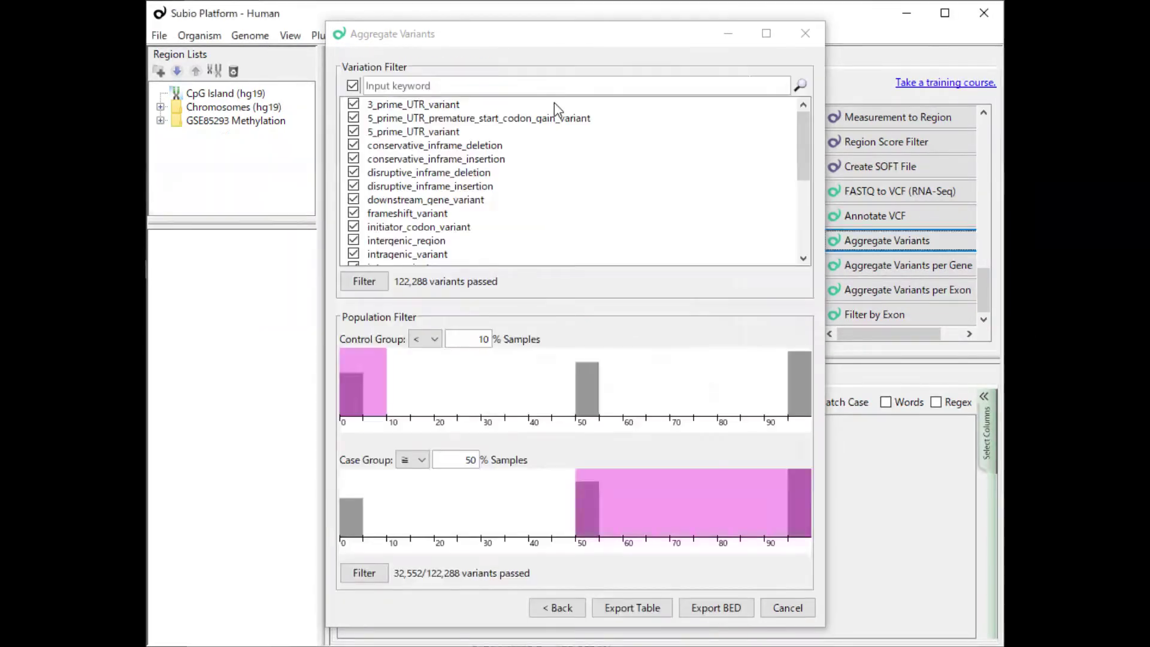
# Uncheck all variant types, then check missense_variant via a 'mis' search.
pyautogui.click(555, 104)
pyautogui.moveTo(803, 157)
pyautogui.mouseDown()
pyautogui.moveTo(797, 264)
pyautogui.moveTo(806, 149)
pyautogui.mouseUp()
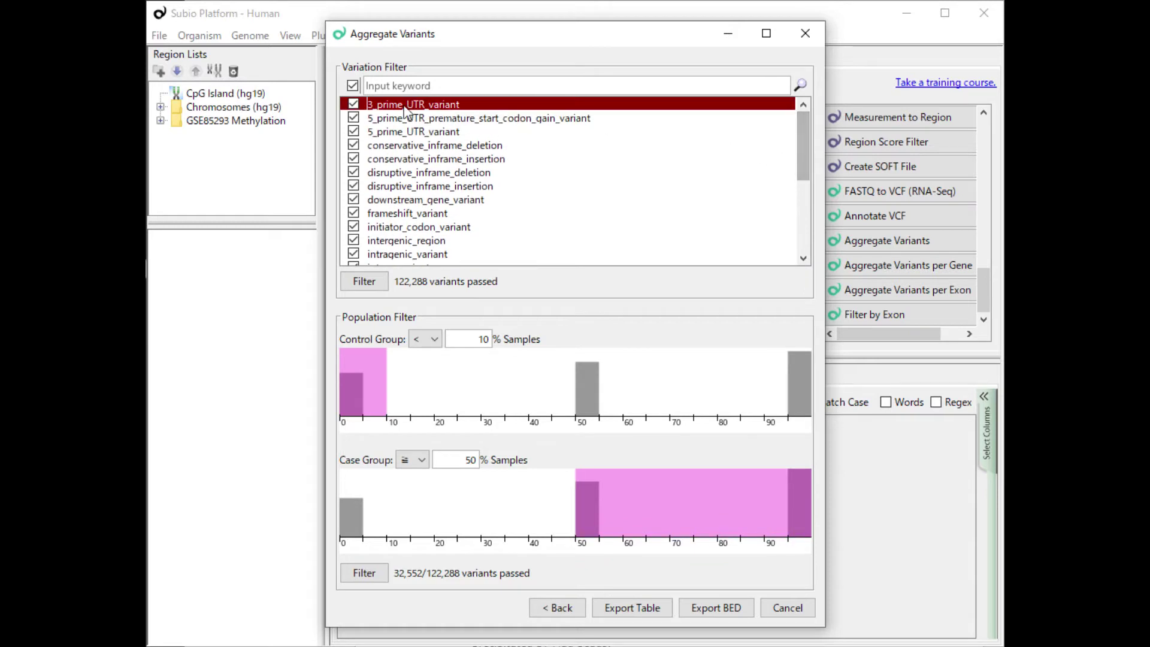
pyautogui.click(353, 86)
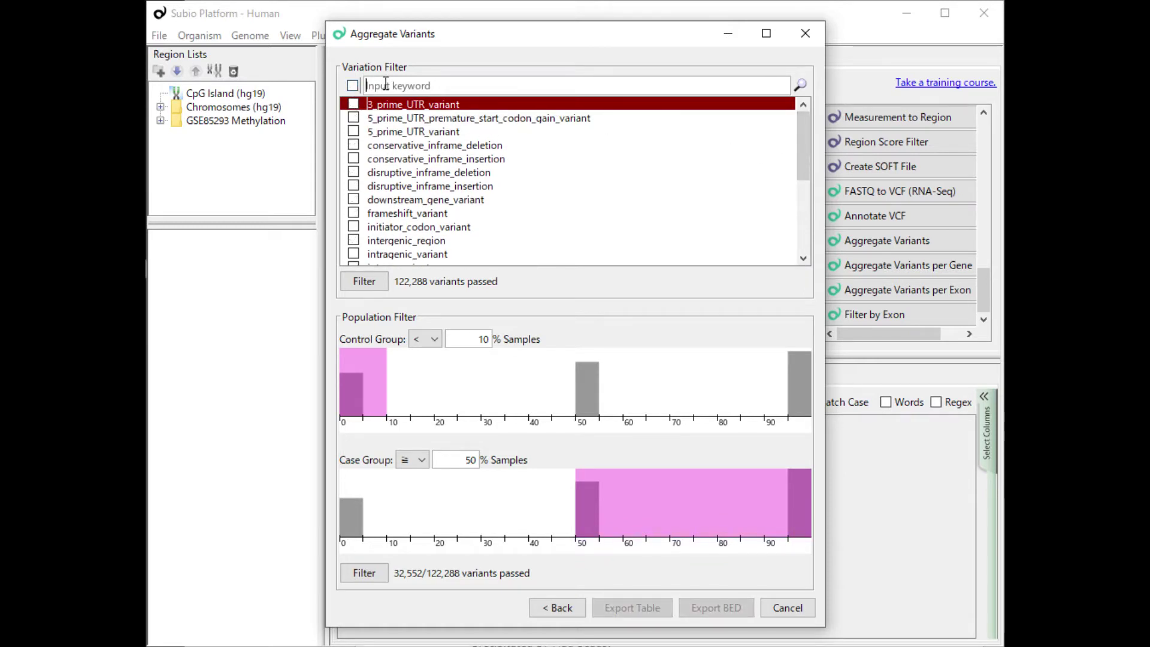
pyautogui.click(385, 85)
pyautogui.write('missense')
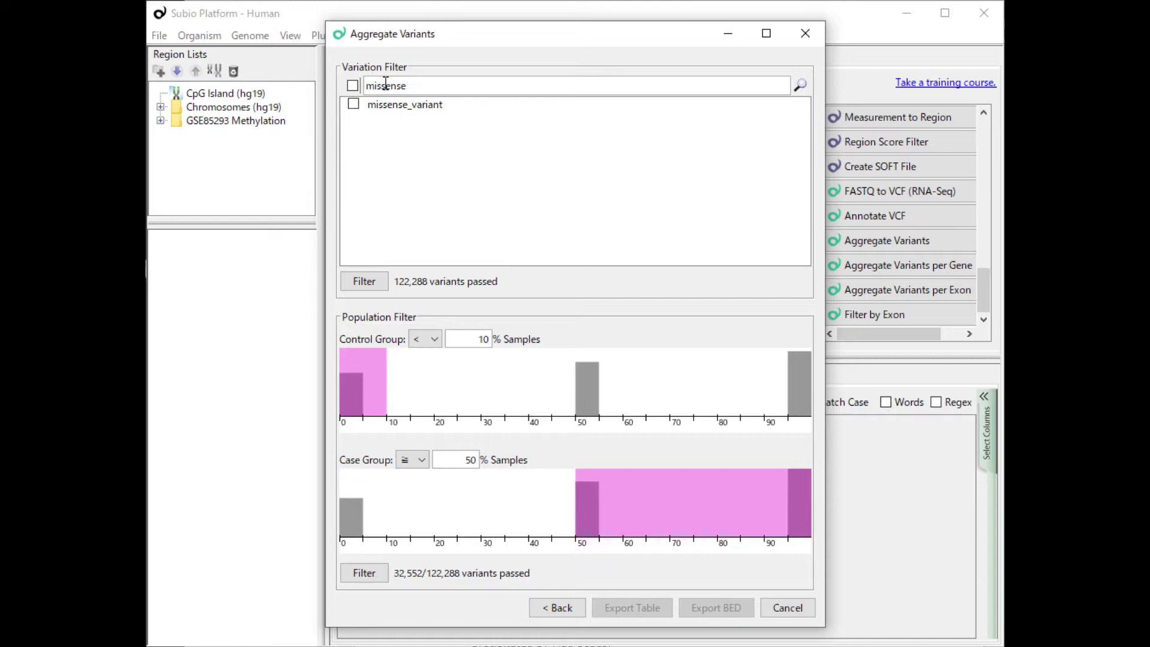
pyautogui.click(354, 105)
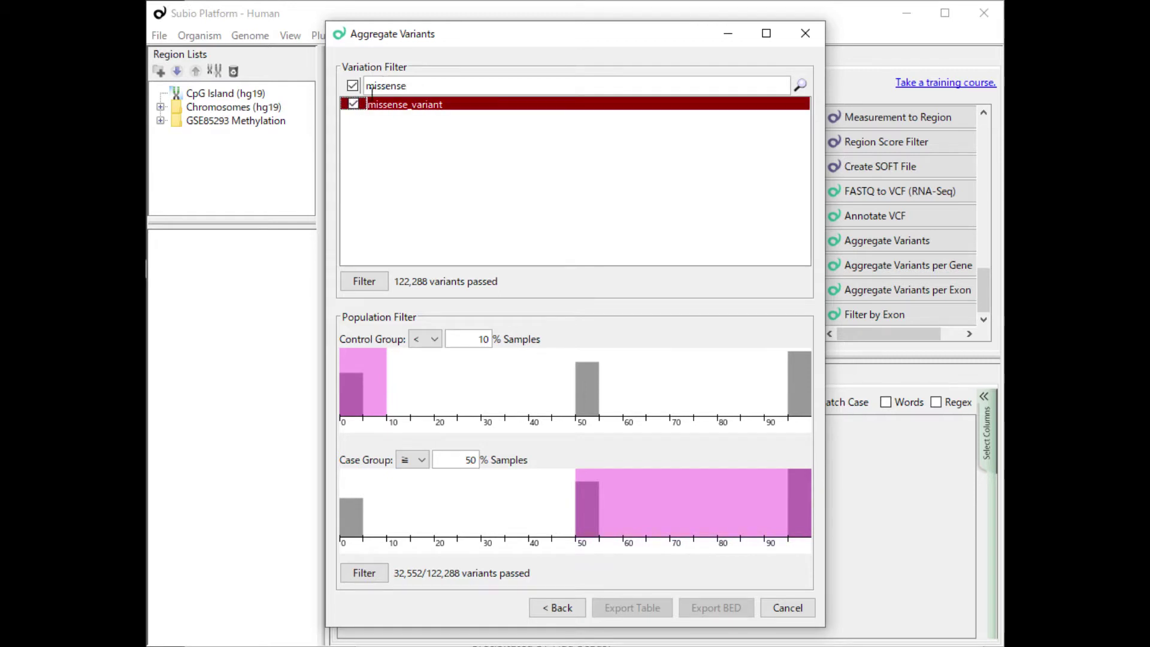
# Check frameshift_variant via a 'frame' search, then clear the keyword box.
pyautogui.doubleClick(434, 84)
pyautogui.press('BackSpace')
pyautogui.write('frame')
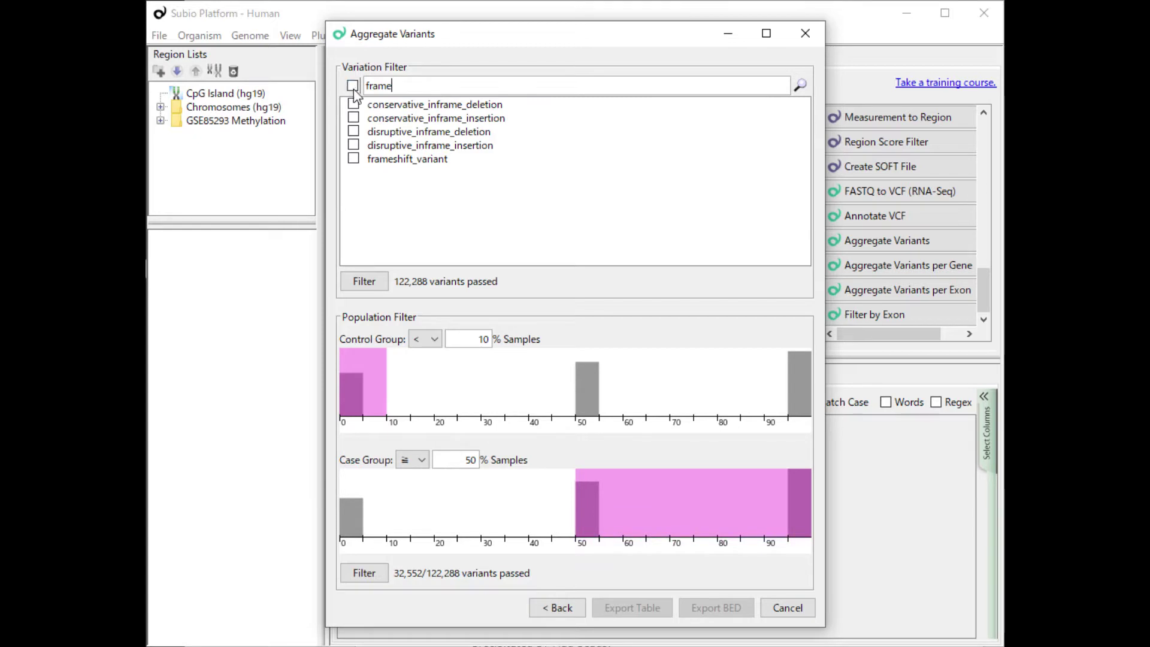
pyautogui.click(354, 159)
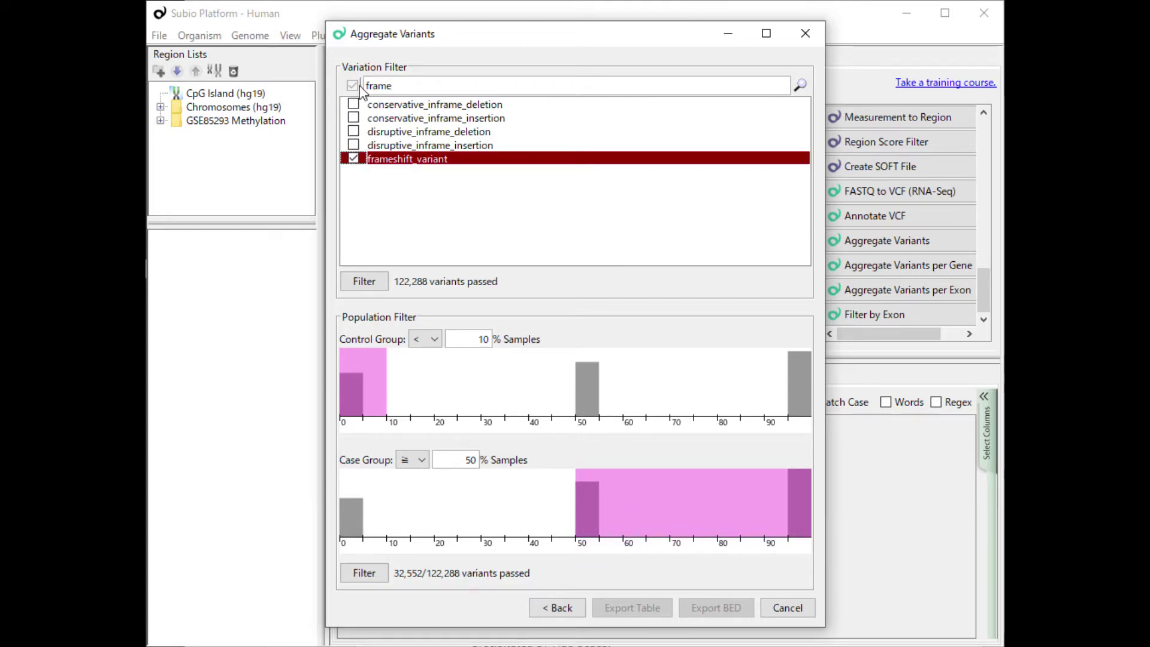
pyautogui.doubleClick(384, 83)
pyautogui.press('BackSpace')
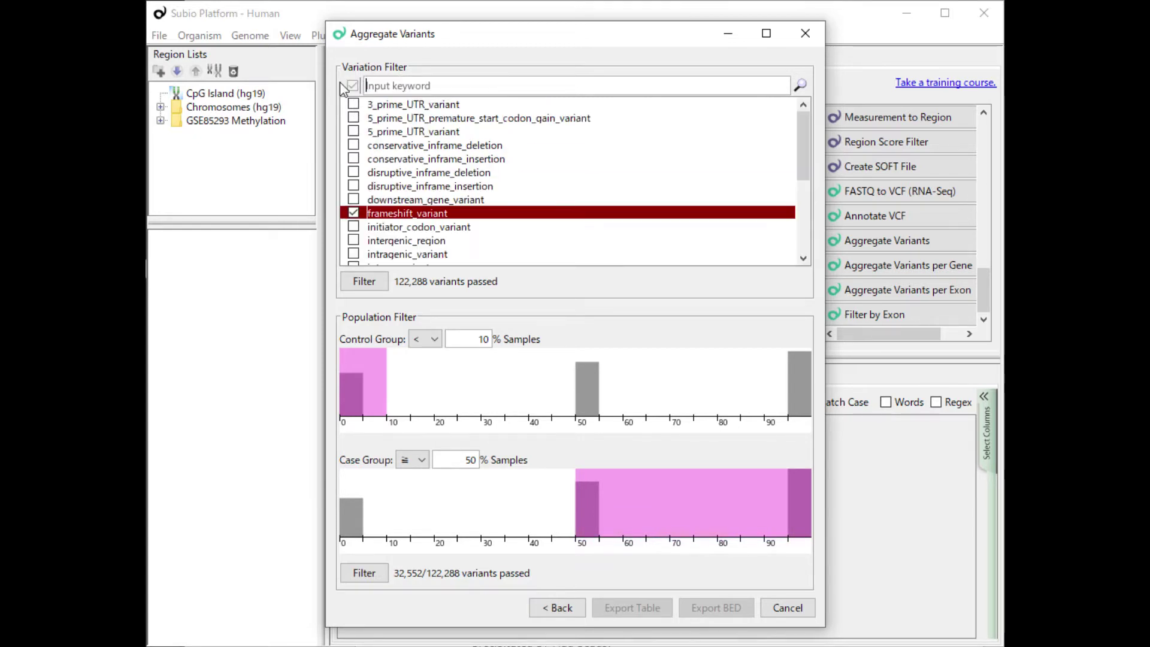
# Apply the missense/frameshift variation filter.
pyautogui.scroll(-2, 449, 219)
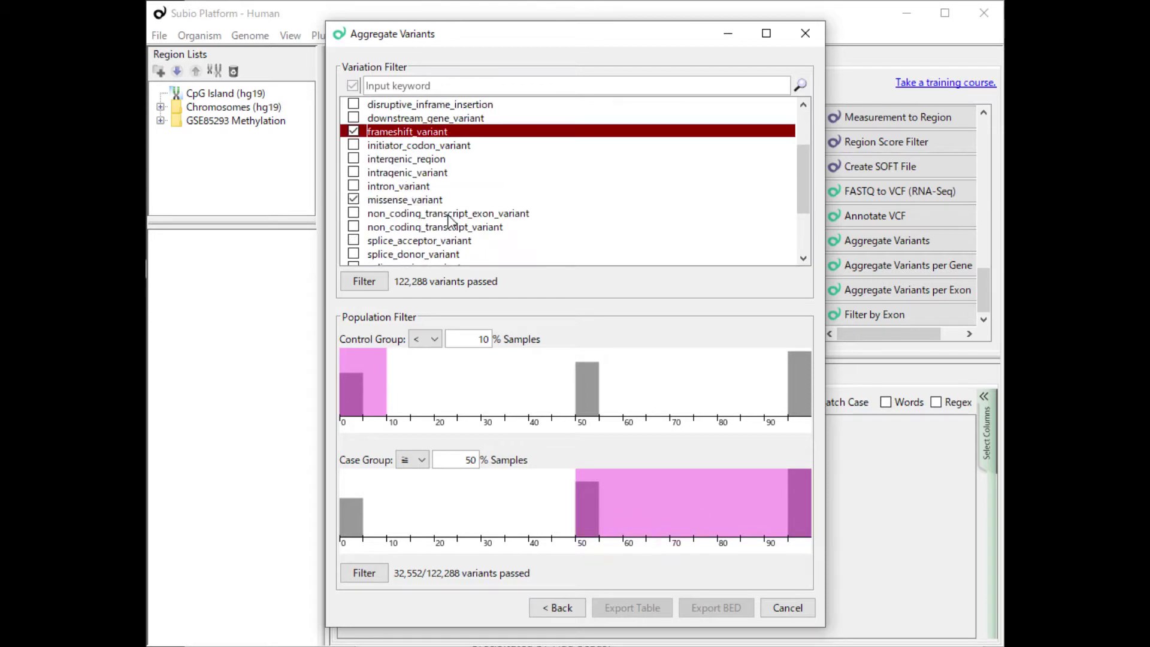
pyautogui.click(419, 201)
pyautogui.click(367, 281)
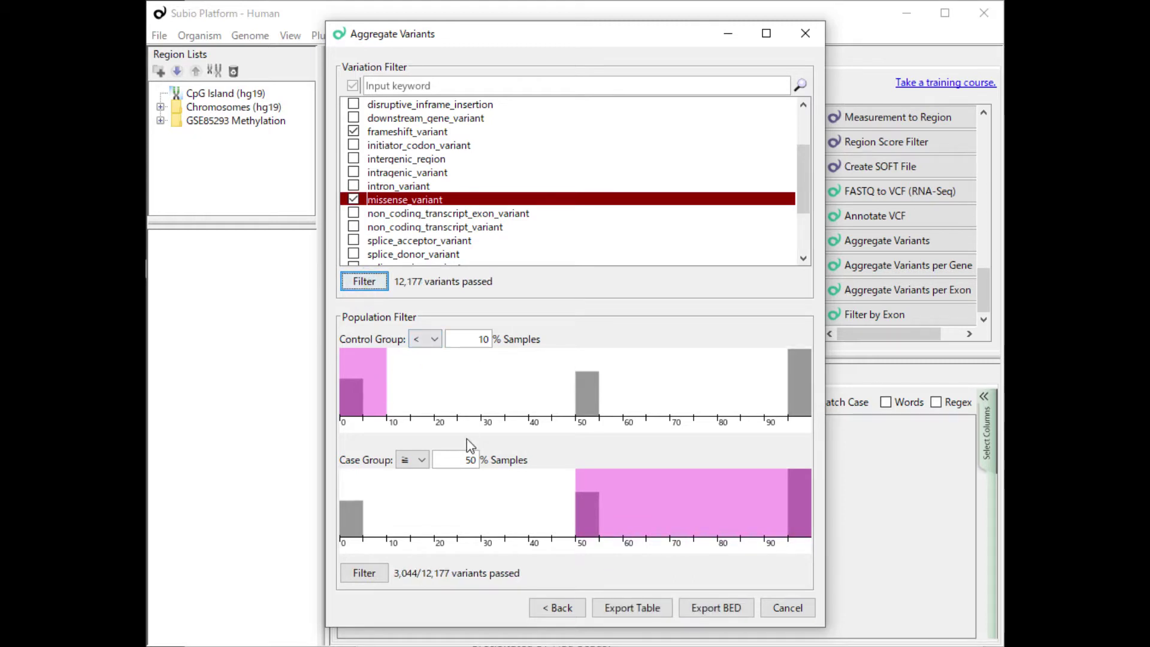
# Require Case Group ≧ 90%, leaving 262 of 12,177 variants, and export the table.
pyautogui.doubleClick(470, 459)
pyautogui.write('90')
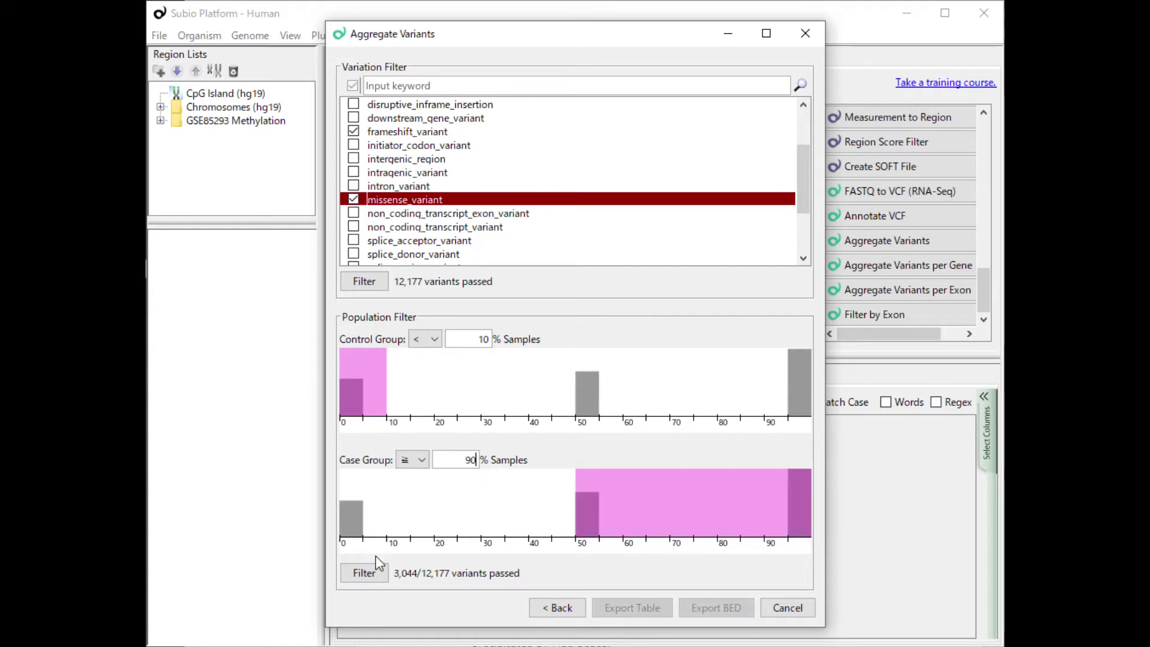
pyautogui.click(379, 573)
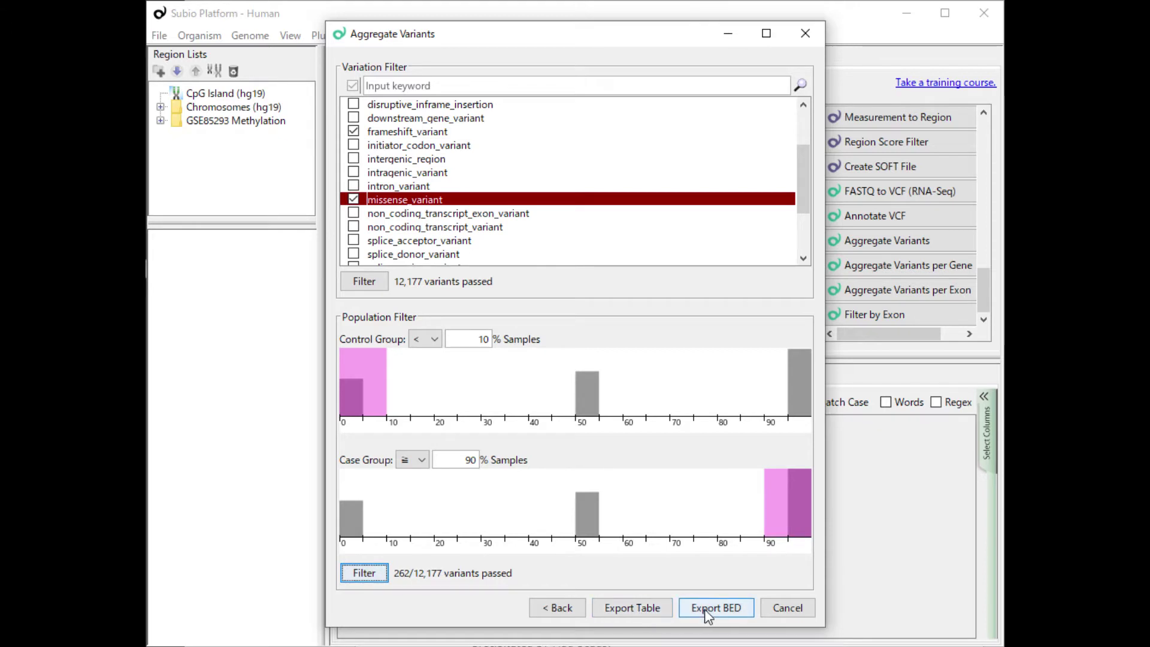
pyautogui.click(633, 609)
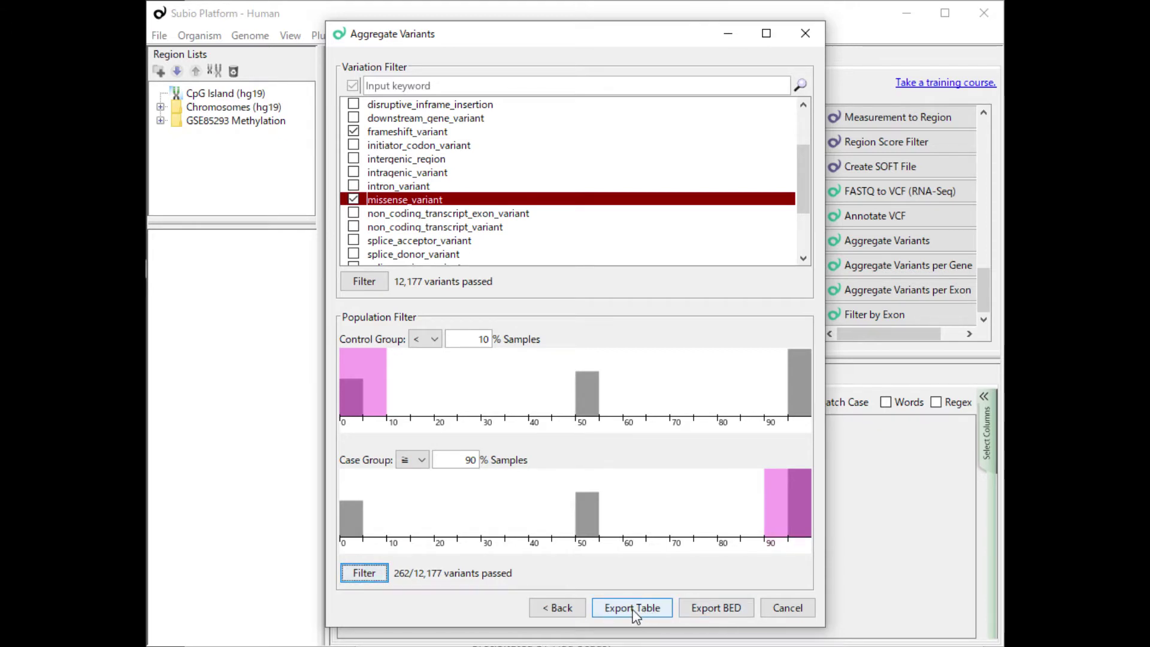
# Dismiss the export message and open annotated_vcf\aggregate_per_variant in File Explorer.
pyautogui.click(597, 352)
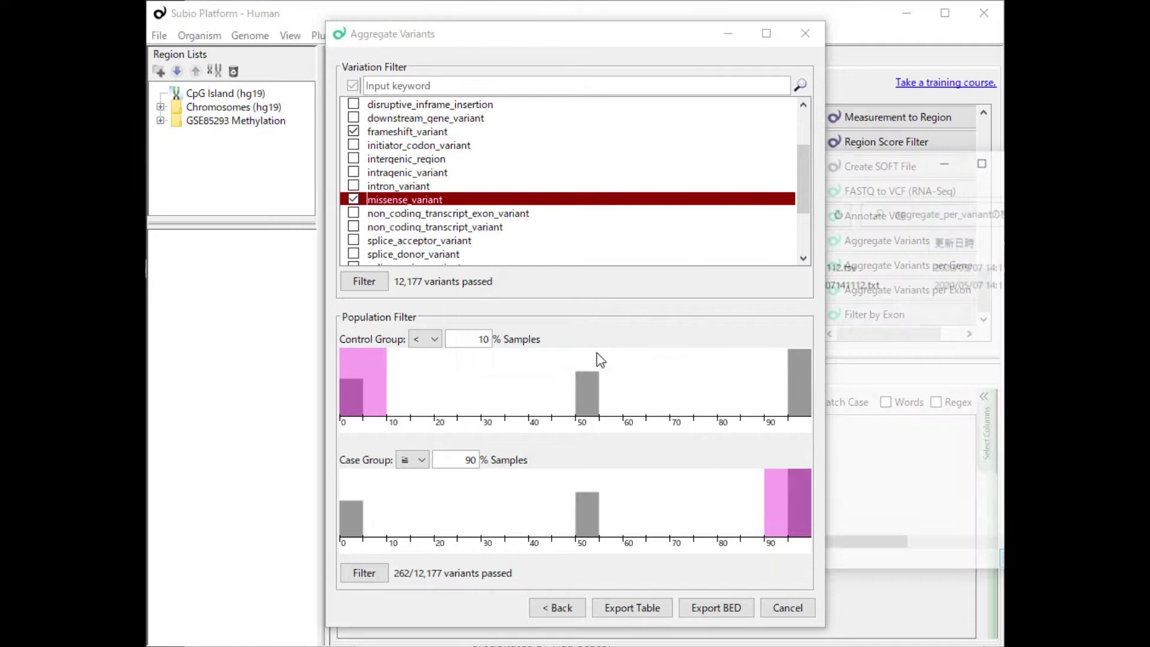
pyautogui.click(725, 33)
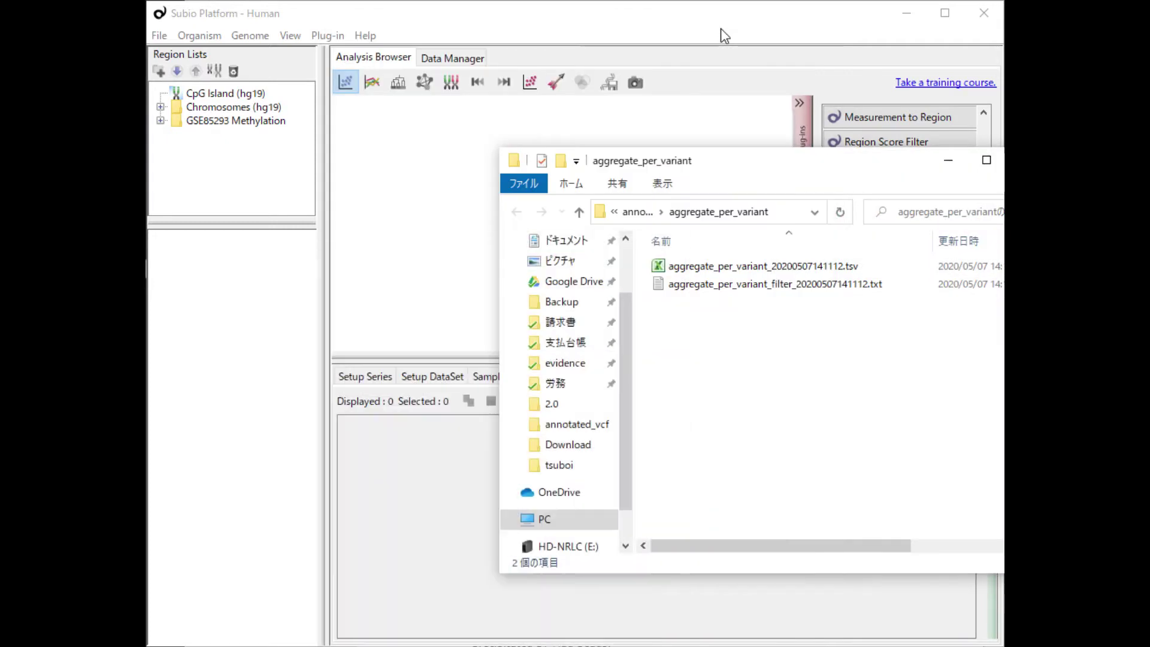
pyautogui.click(638, 213)
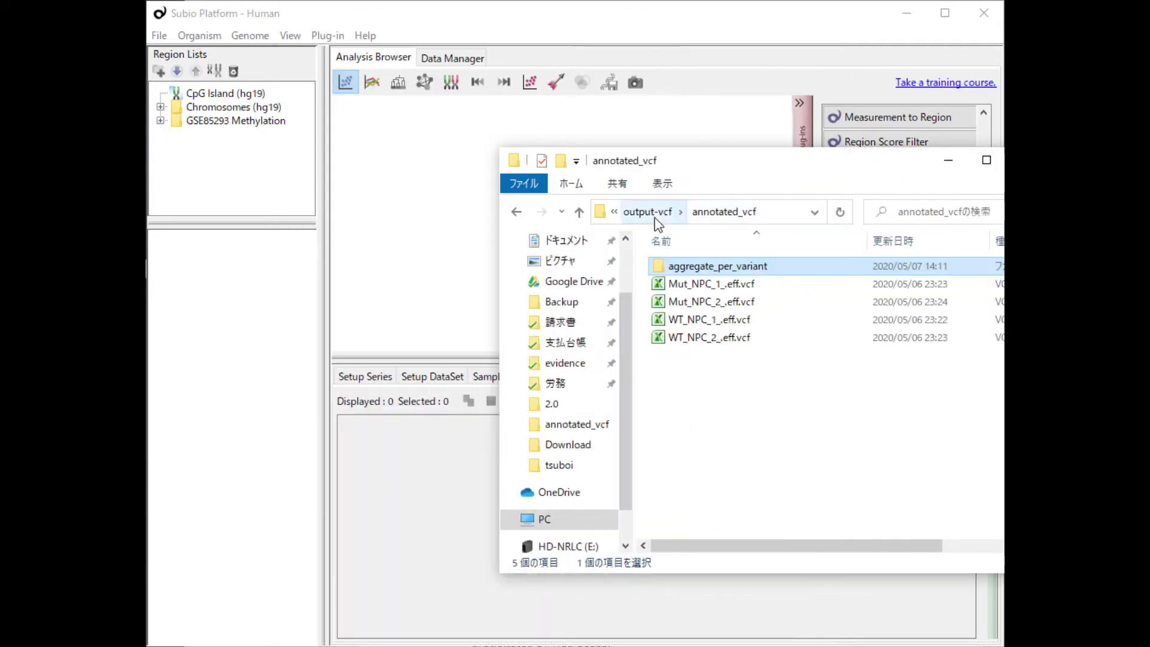
pyautogui.doubleClick(711, 268)
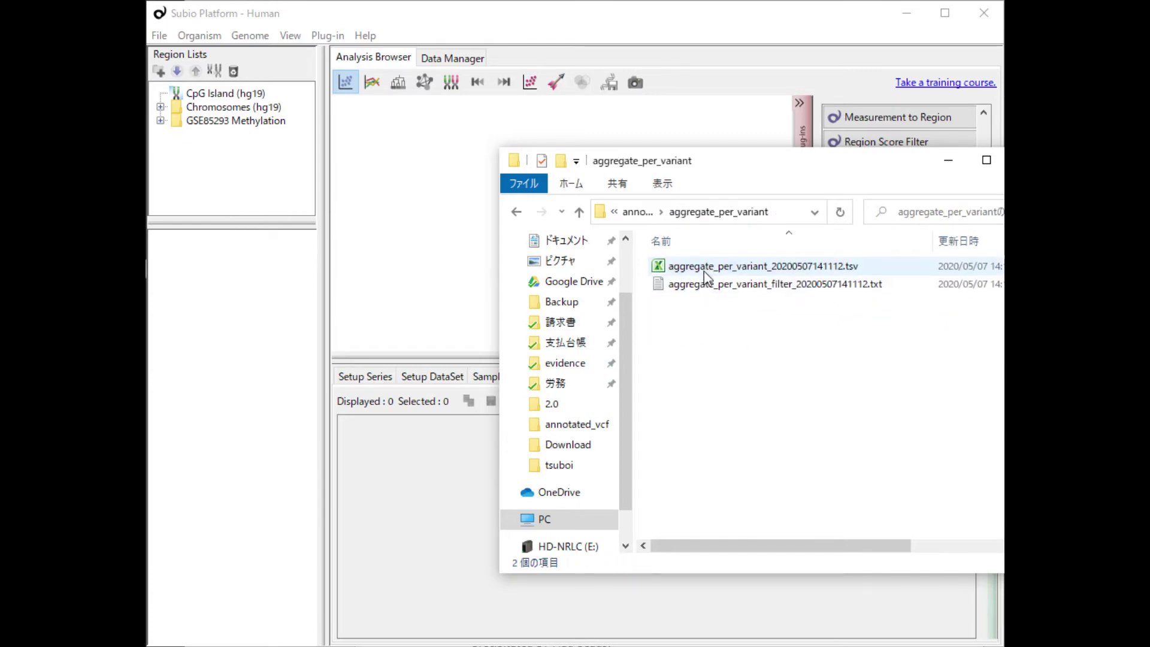
pyautogui.doubleClick(710, 285)
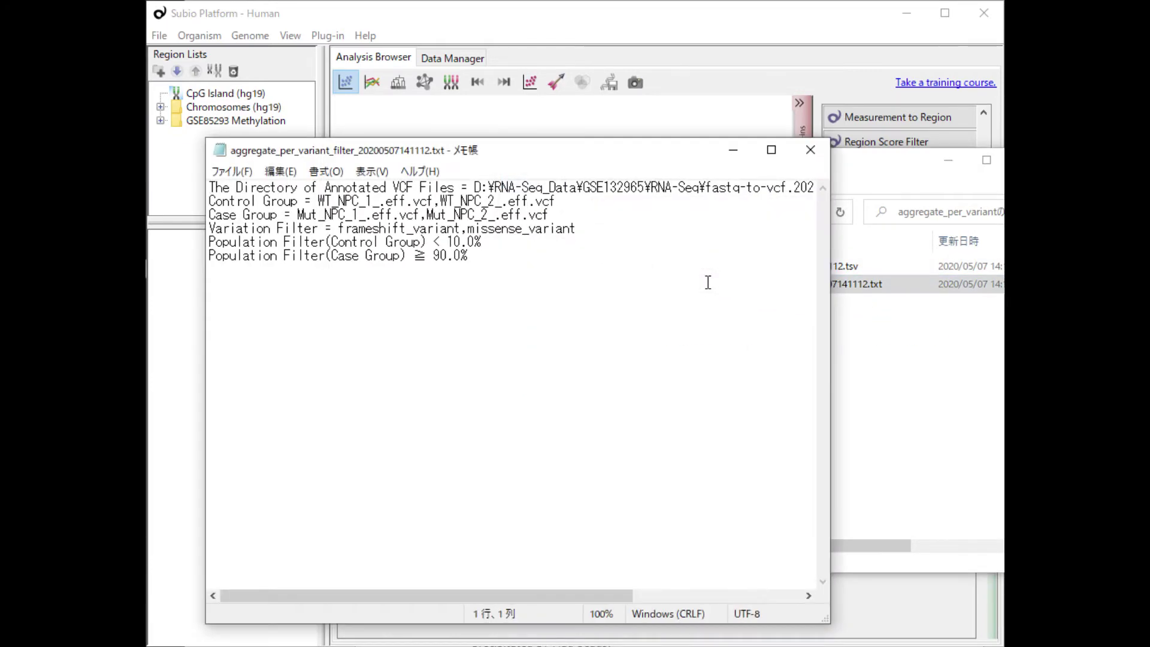
pyautogui.moveTo(341, 228); pyautogui.dragTo(585, 225)
pyautogui.moveTo(448, 242); pyautogui.dragTo(494, 257)
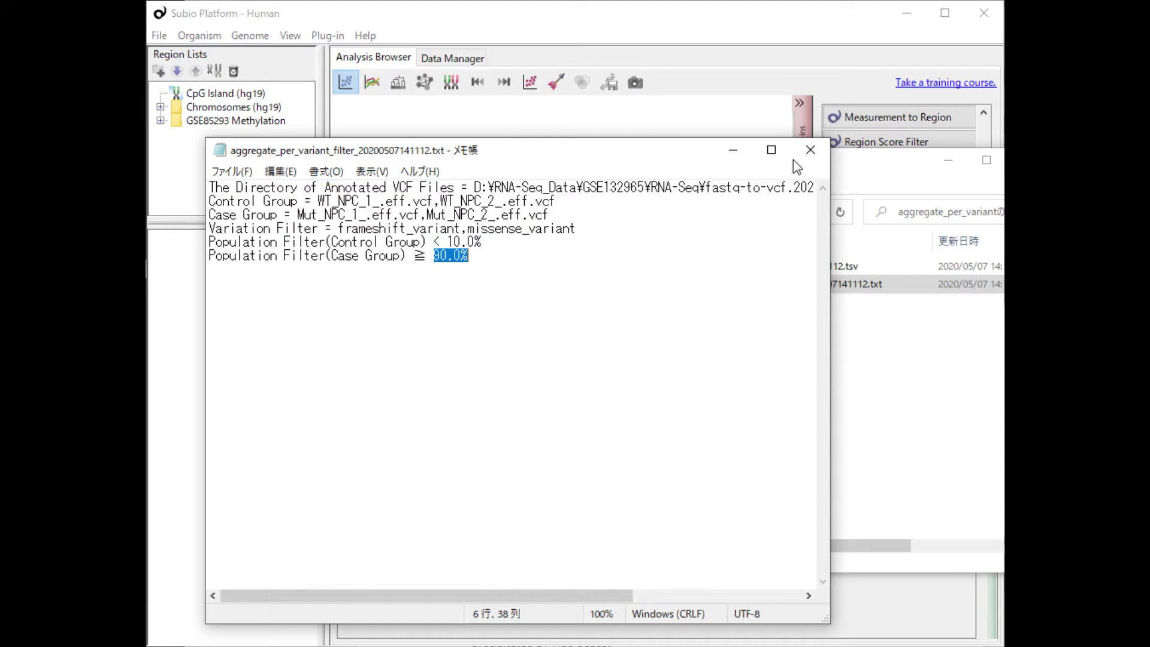
pyautogui.click(810, 150)
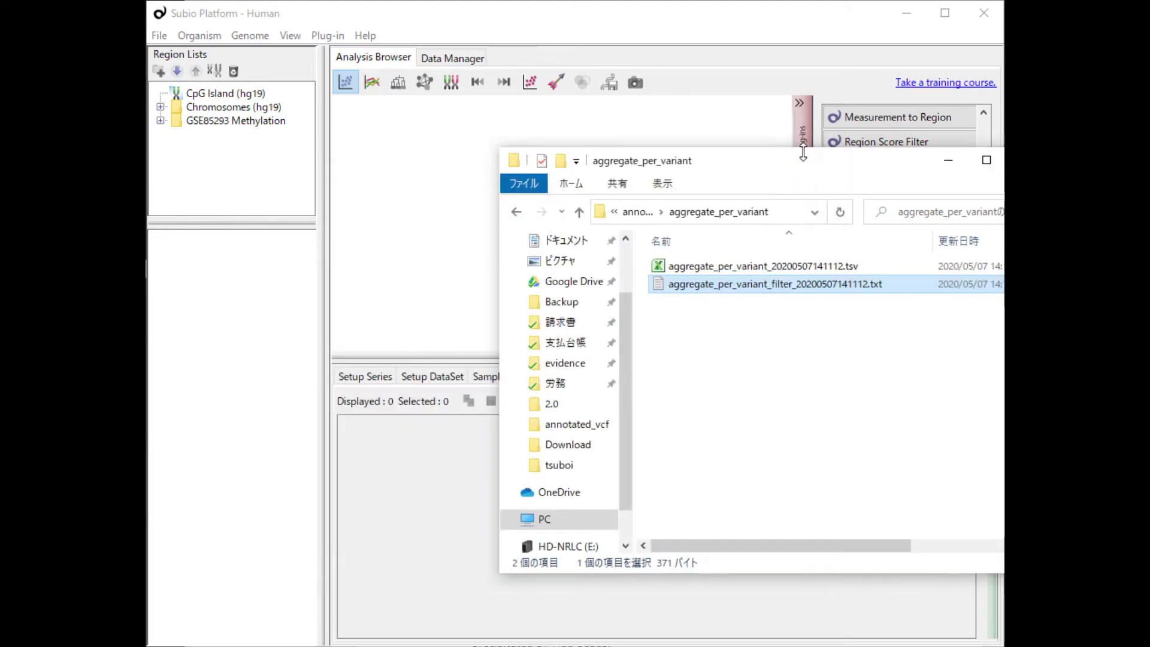
# Open aggregate_per_variant_20200507141112.tsv in Excel and widen the INFO and Gene Name columns.
pyautogui.doubleClick(740, 268)
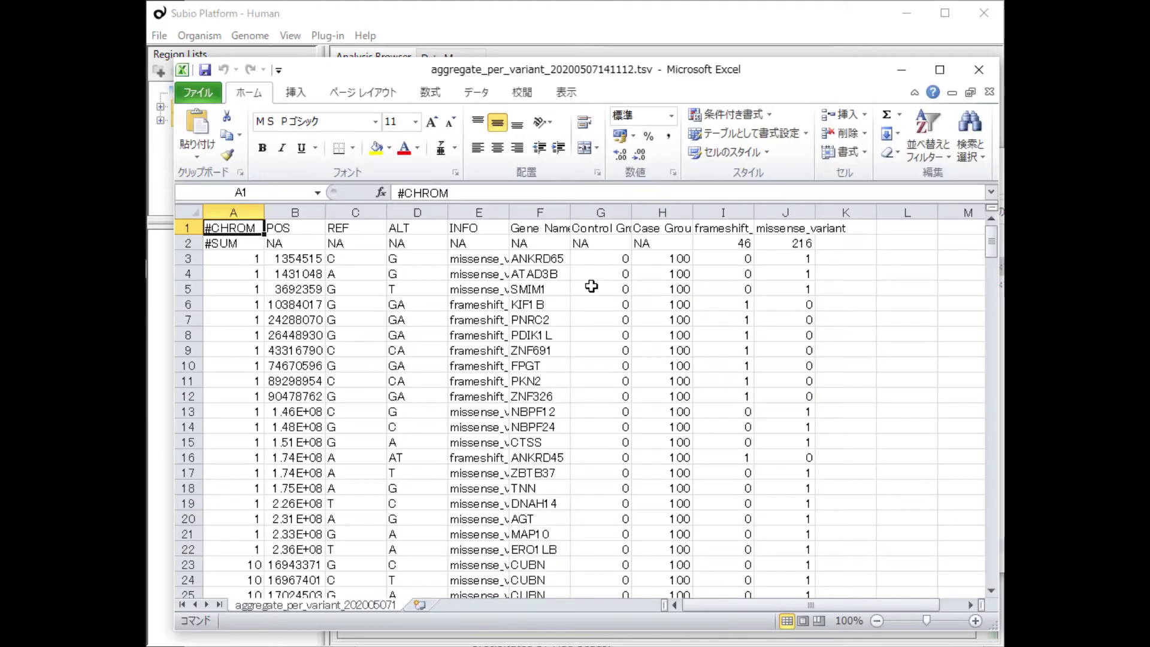
pyautogui.click(309, 228)
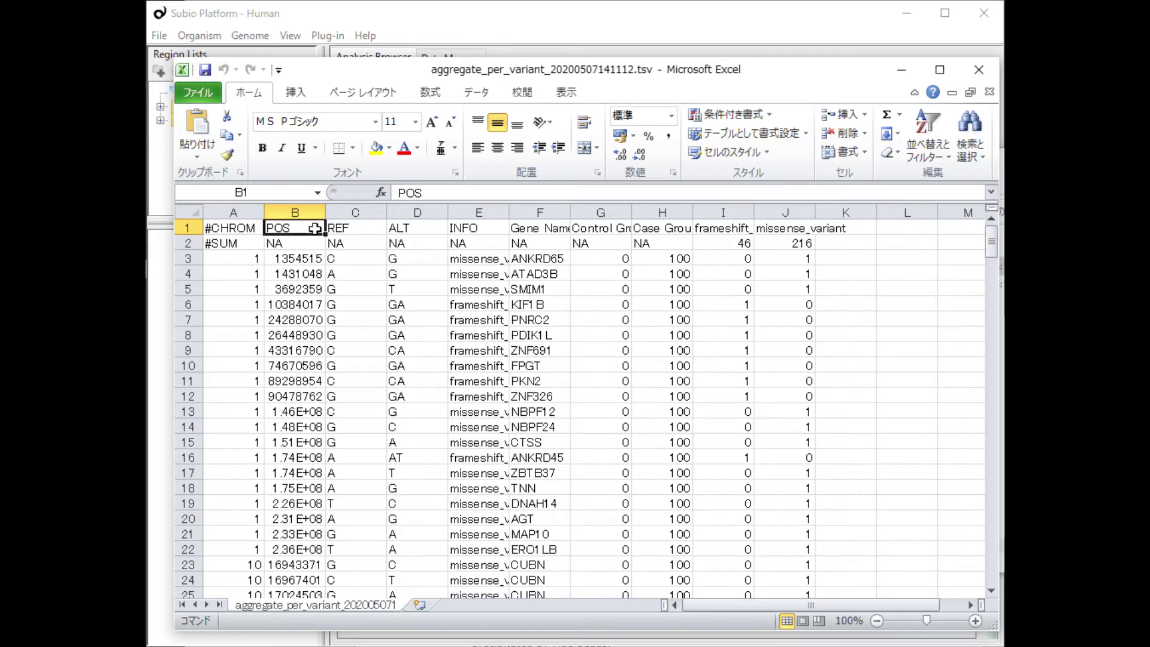
pyautogui.click(358, 224)
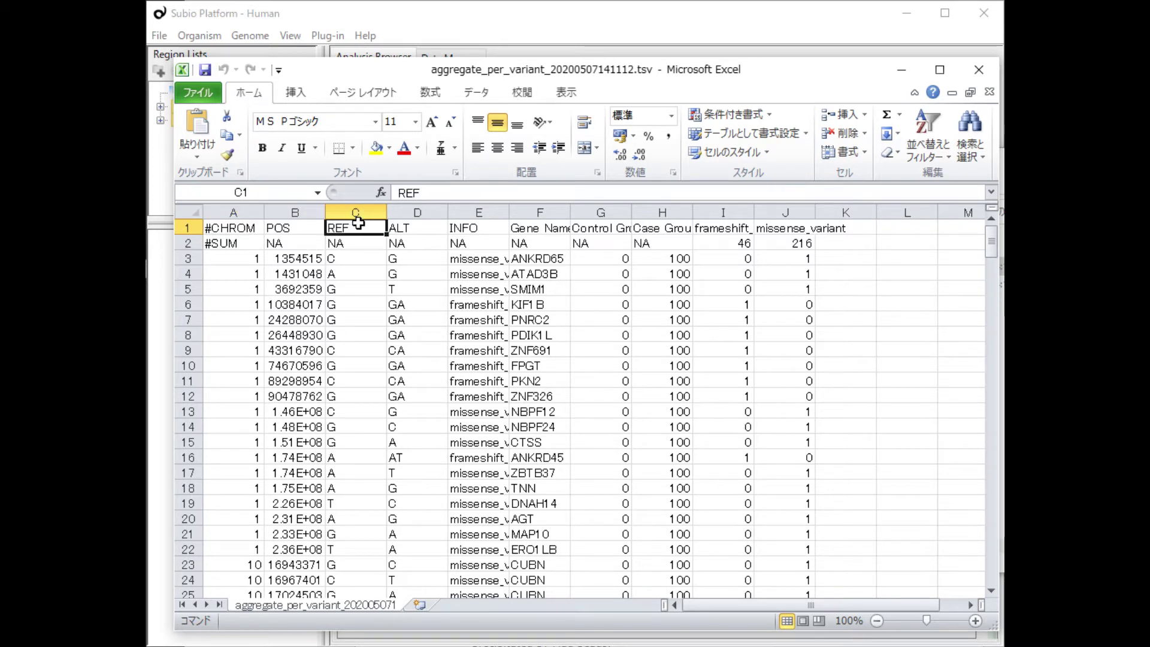
pyautogui.click(400, 226)
pyautogui.click(467, 227)
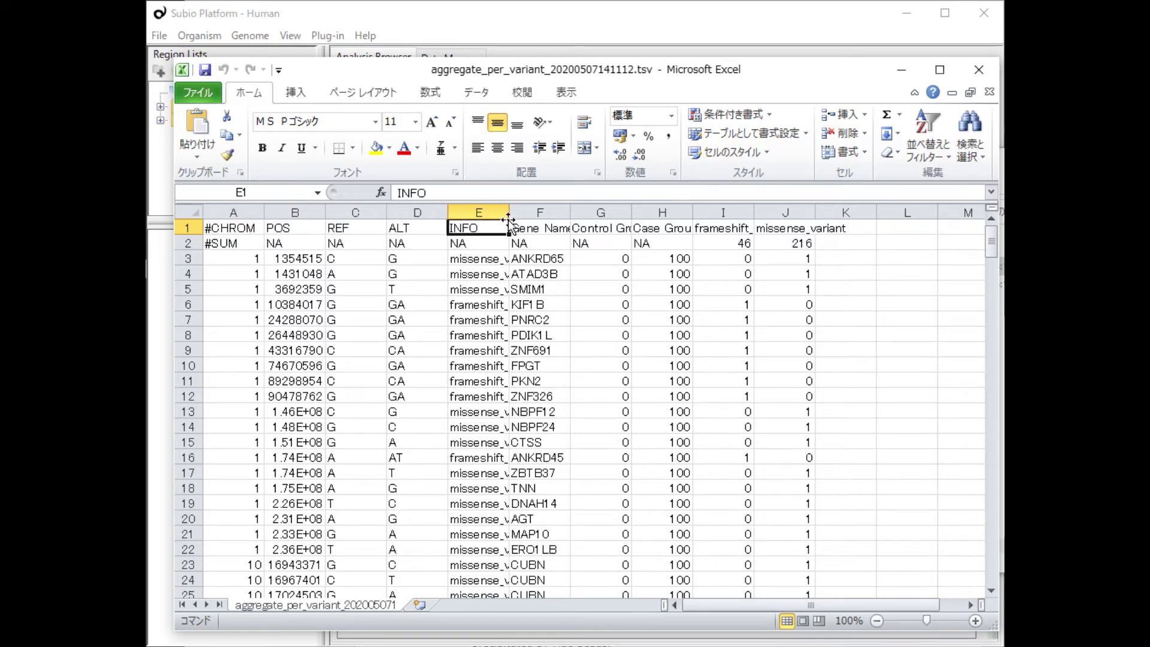
pyautogui.moveTo(507, 213); pyautogui.dragTo(609, 211)
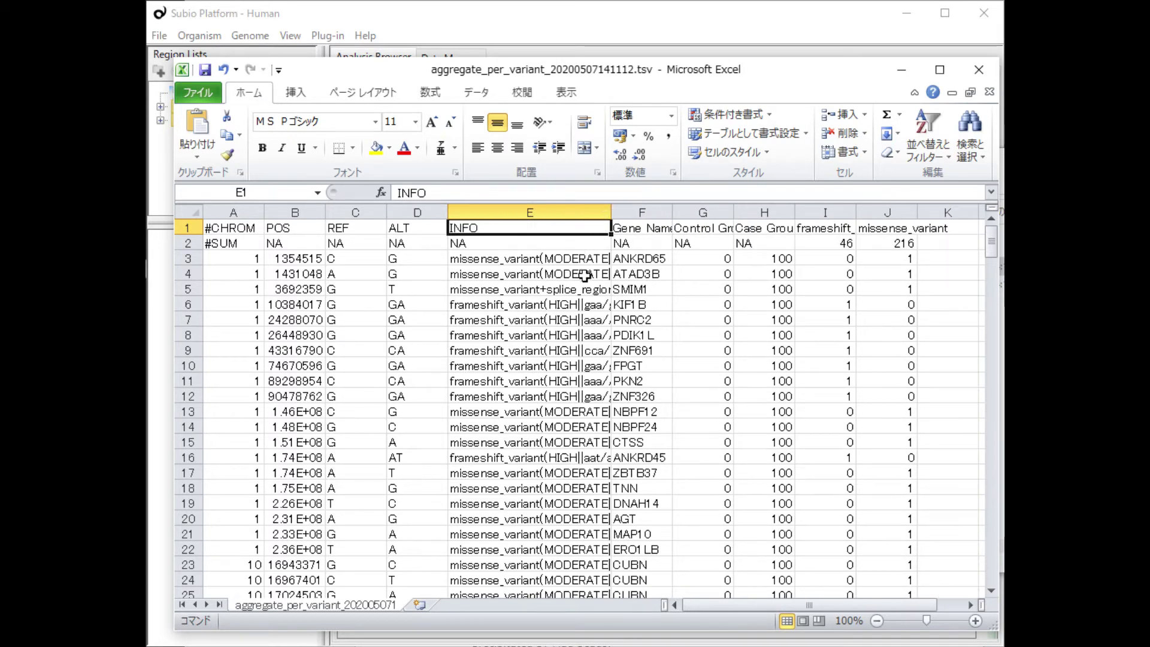
pyautogui.click(660, 230)
pyautogui.moveTo(672, 213); pyautogui.dragTo(701, 213)
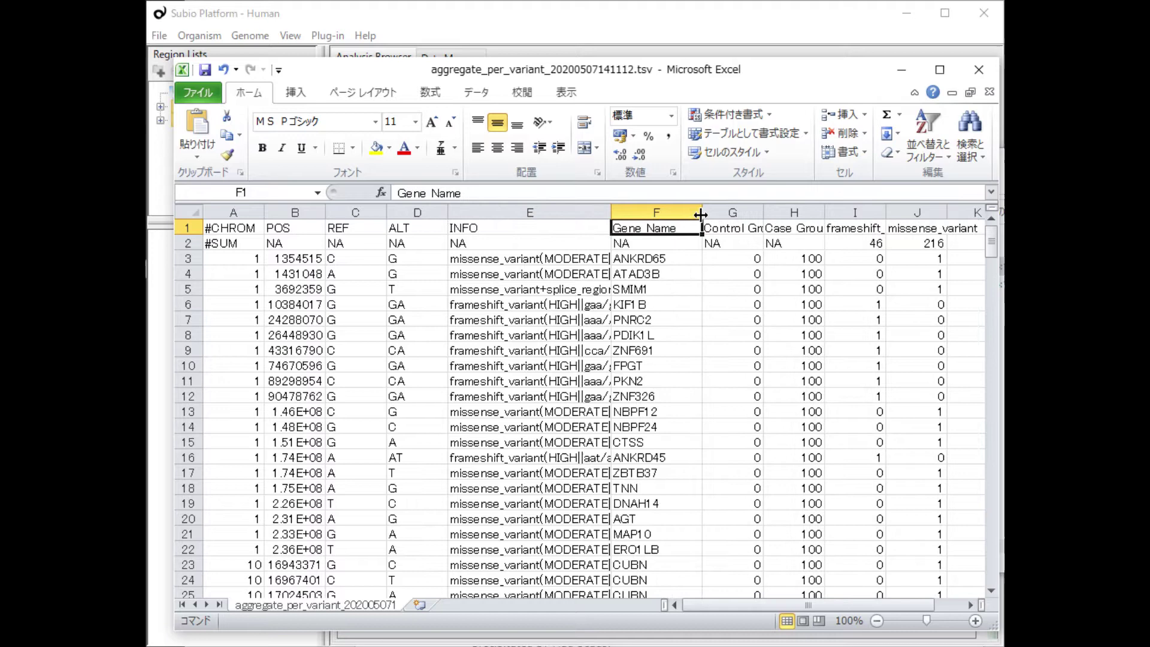
# Check group percentages and totals (46 frameshift, 216 missense), then select the Gene Name column.
pyautogui.click(732, 228)
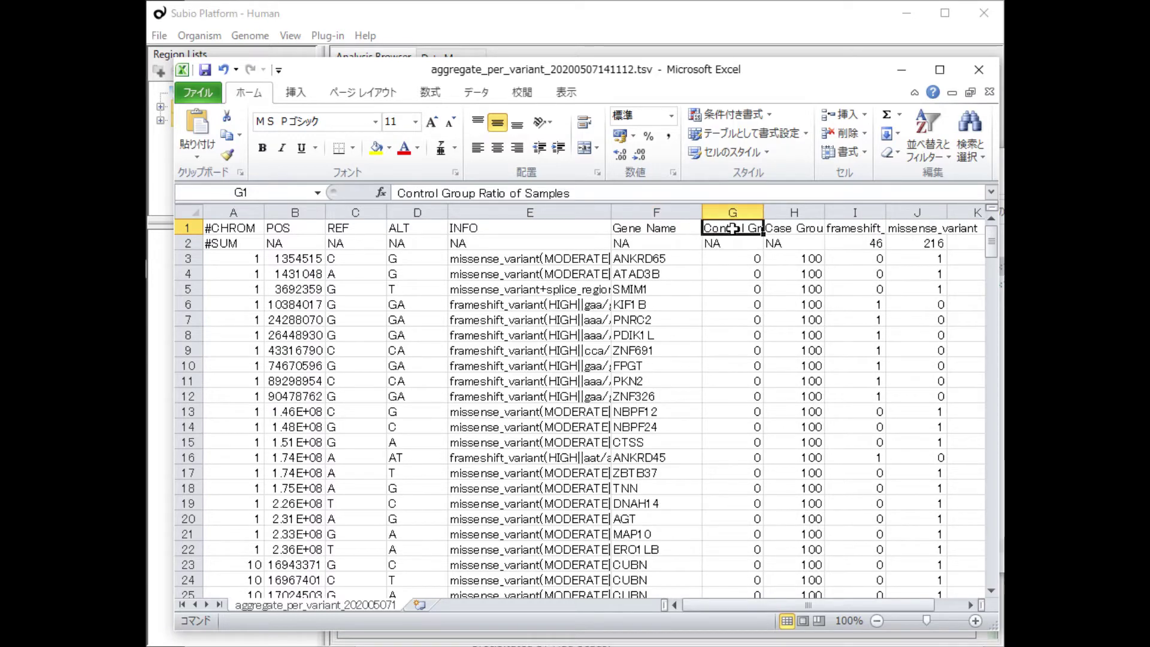
pyautogui.click(777, 228)
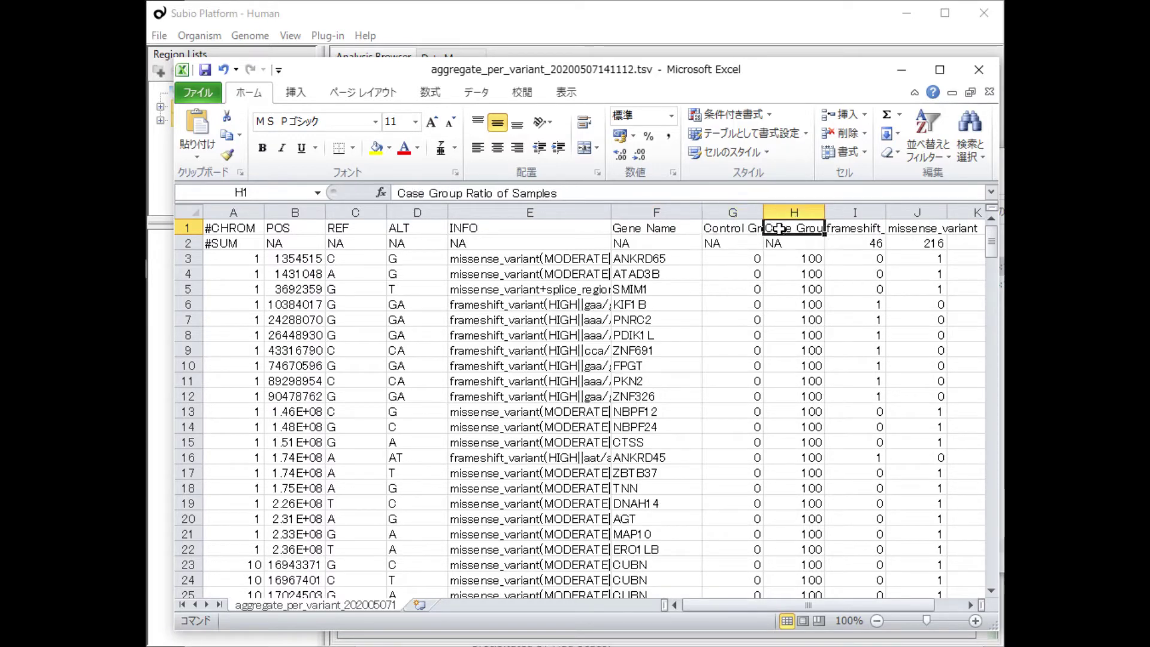
pyautogui.click(753, 257)
pyautogui.click(767, 258)
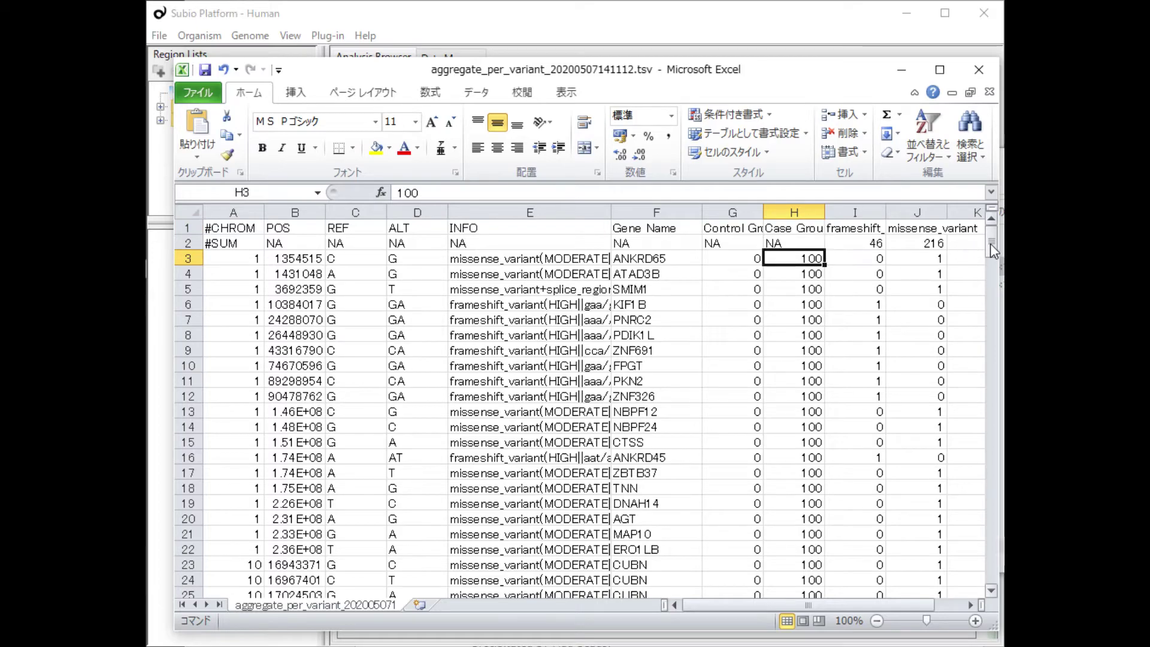
pyautogui.moveTo(992, 246)
pyautogui.mouseDown()
pyautogui.moveTo(976, 629)
pyautogui.moveTo(989, 239)
pyautogui.mouseUp()
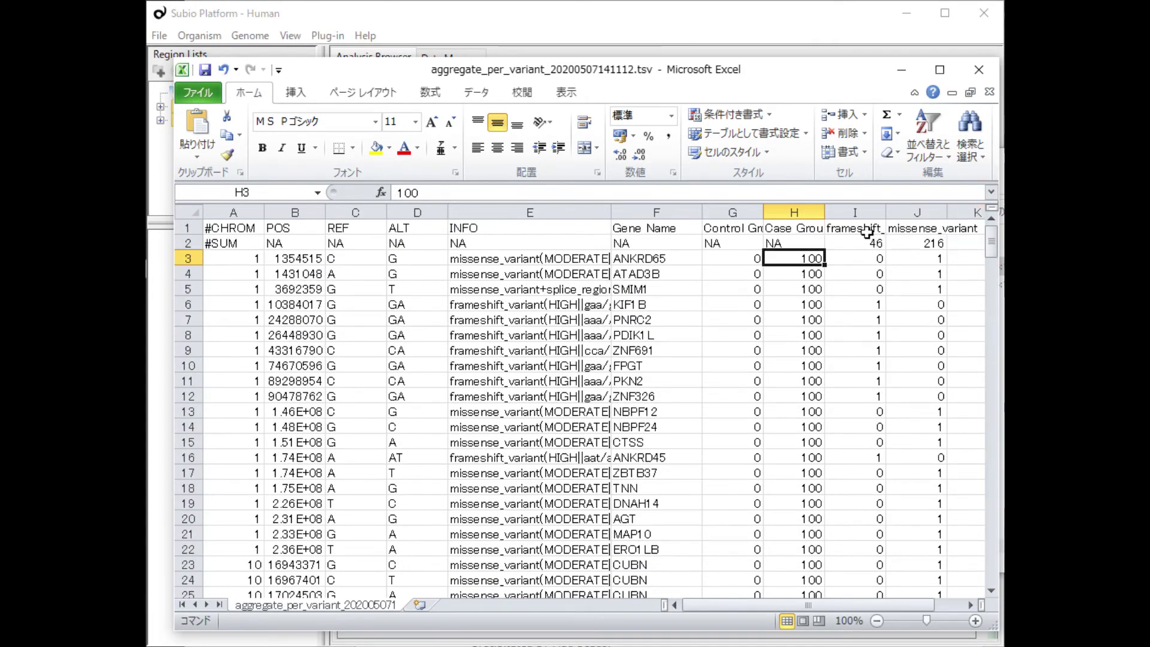
pyautogui.click(869, 233)
pyautogui.click(862, 242)
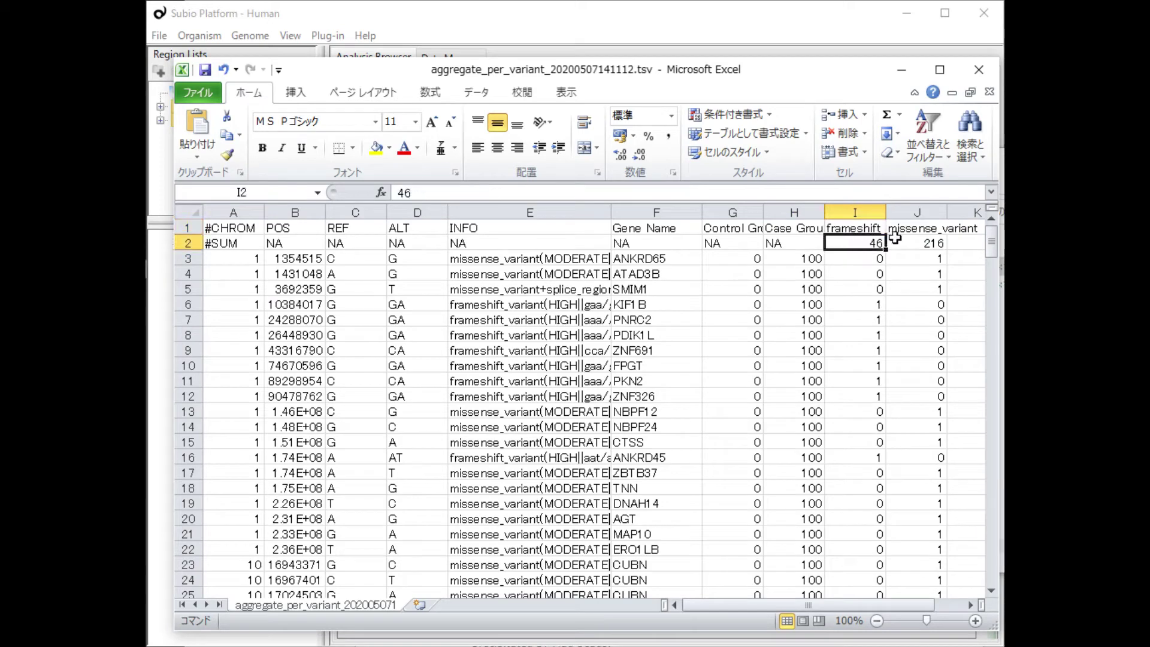
pyautogui.click(913, 225)
pyautogui.click(920, 242)
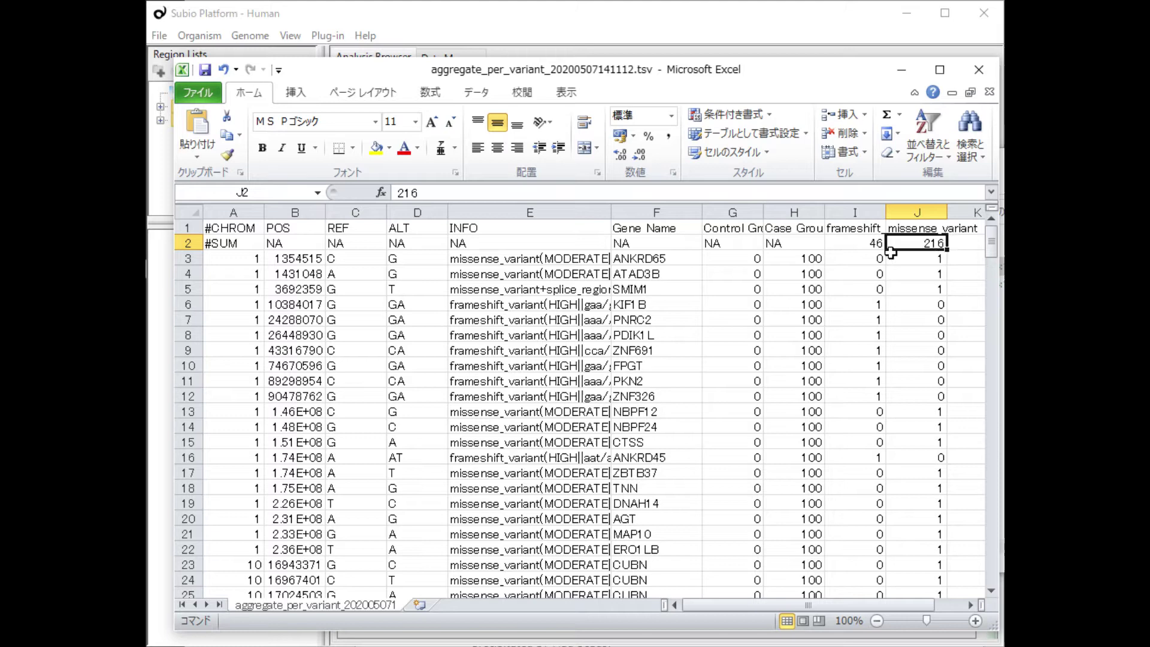
pyautogui.click(668, 204)
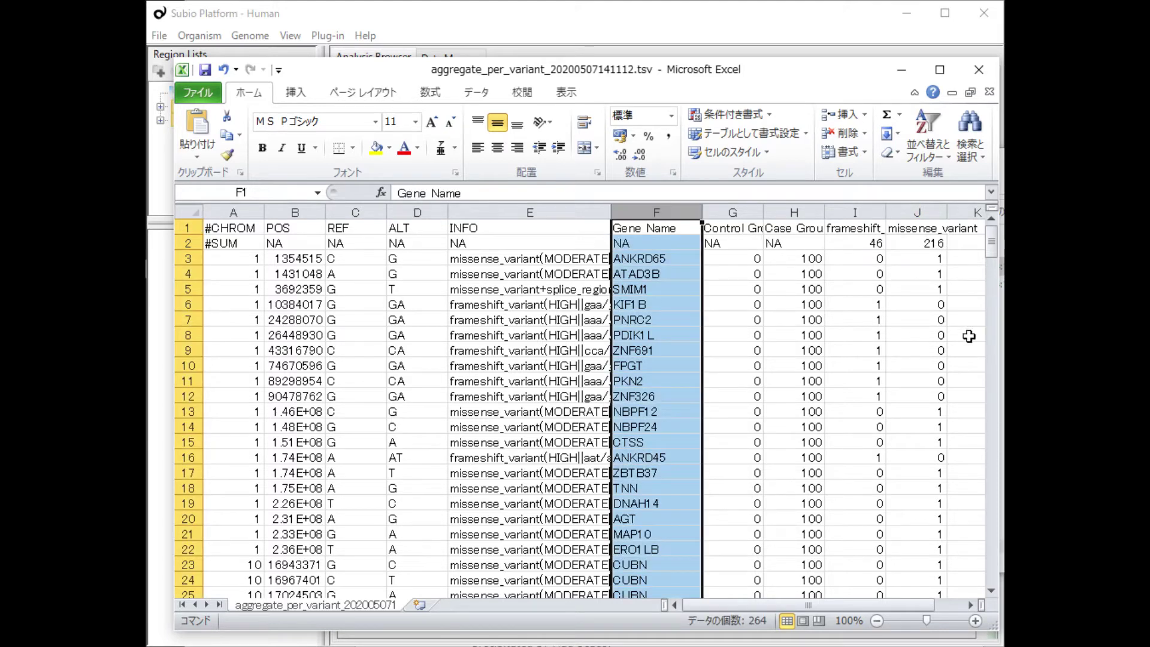
# Copy NR2F1 from the GSE132965 summary and return to the Excel table.
pyautogui.hotkey('alt', 'Tab')
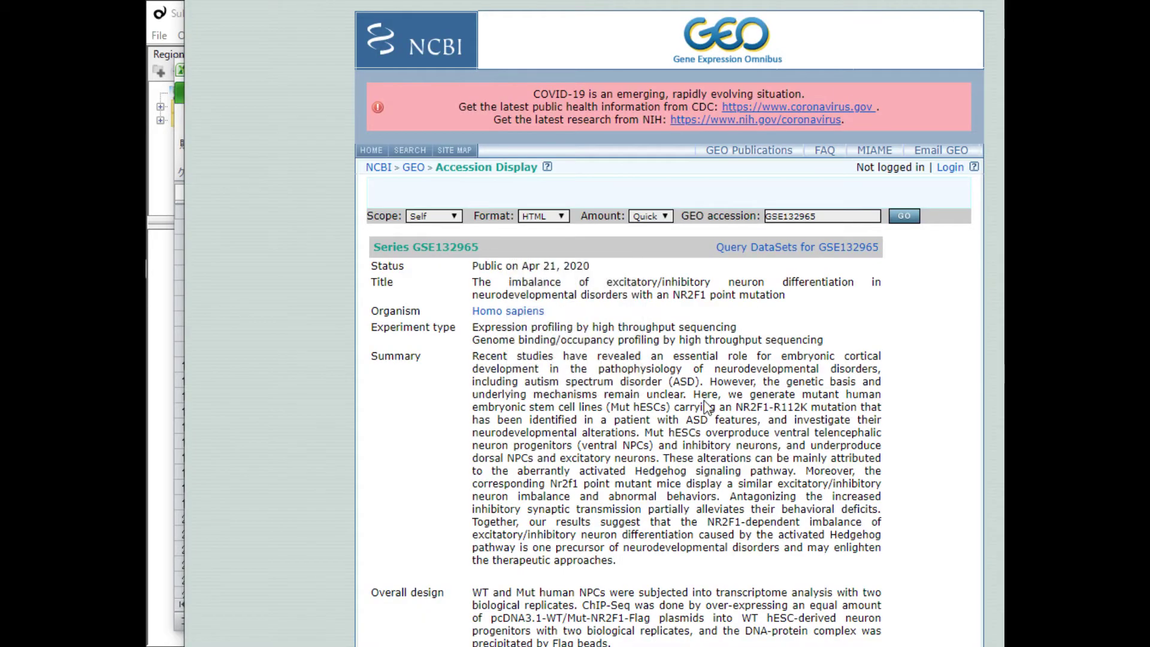
pyautogui.moveTo(734, 407); pyautogui.dragTo(759, 409)
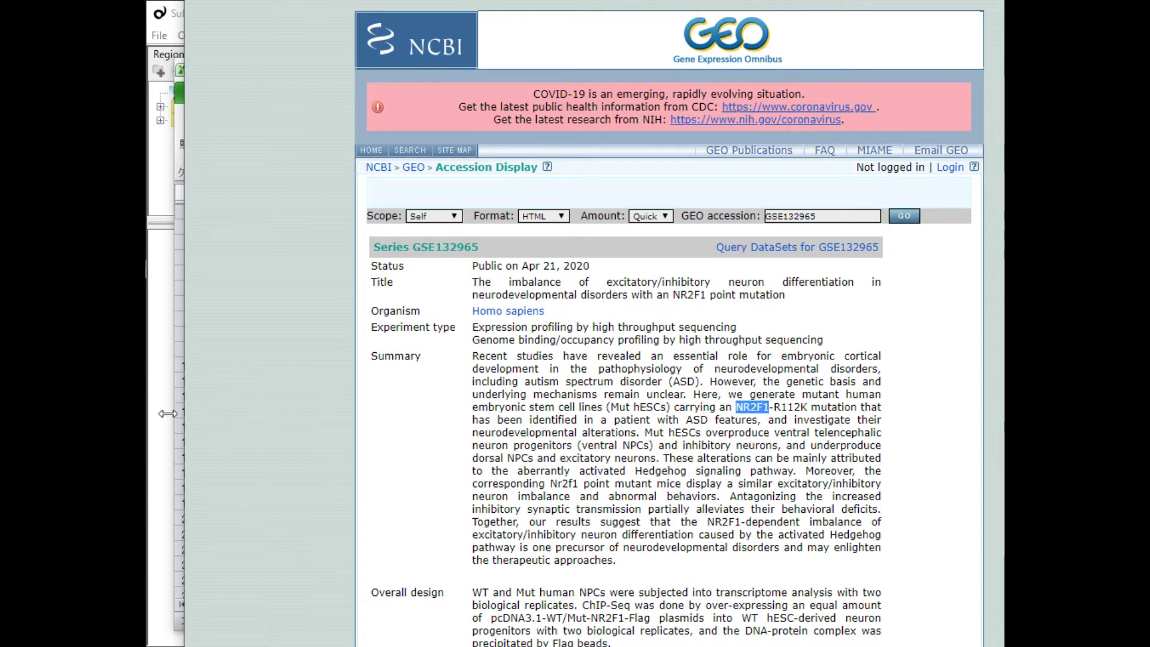
pyautogui.hotkey('alt', 'Tab')
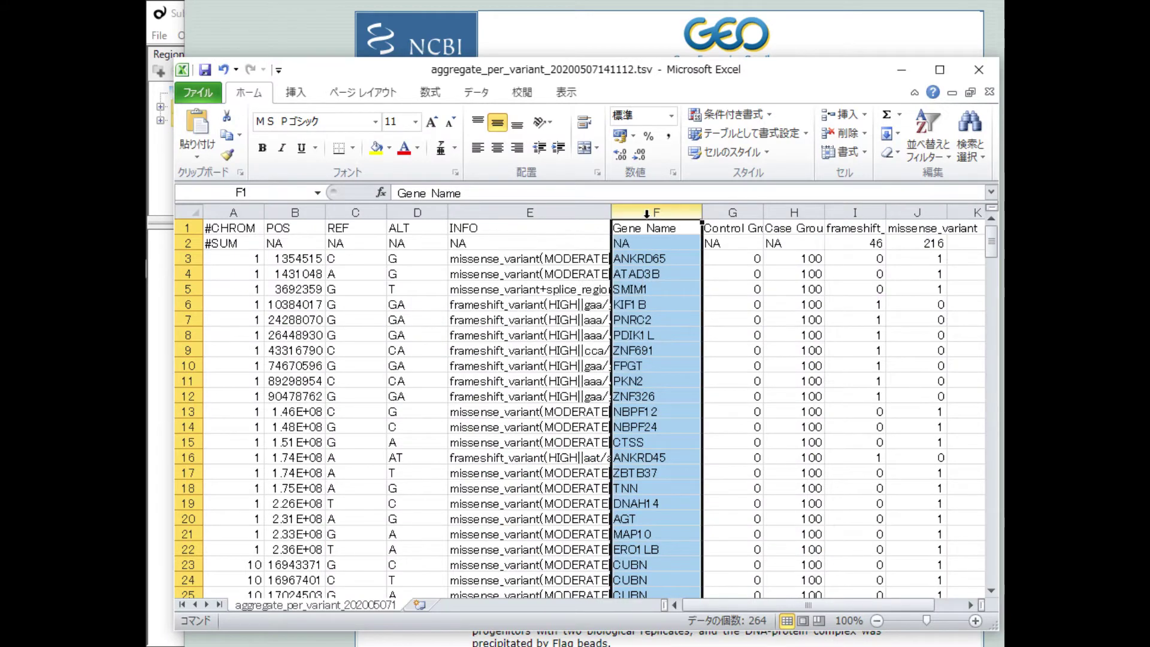
# Find NR2F1 in the Gene Name column, landing on row 199.
pyautogui.hotkey('ctrl', 'f')
pyautogui.write('NR2F1')
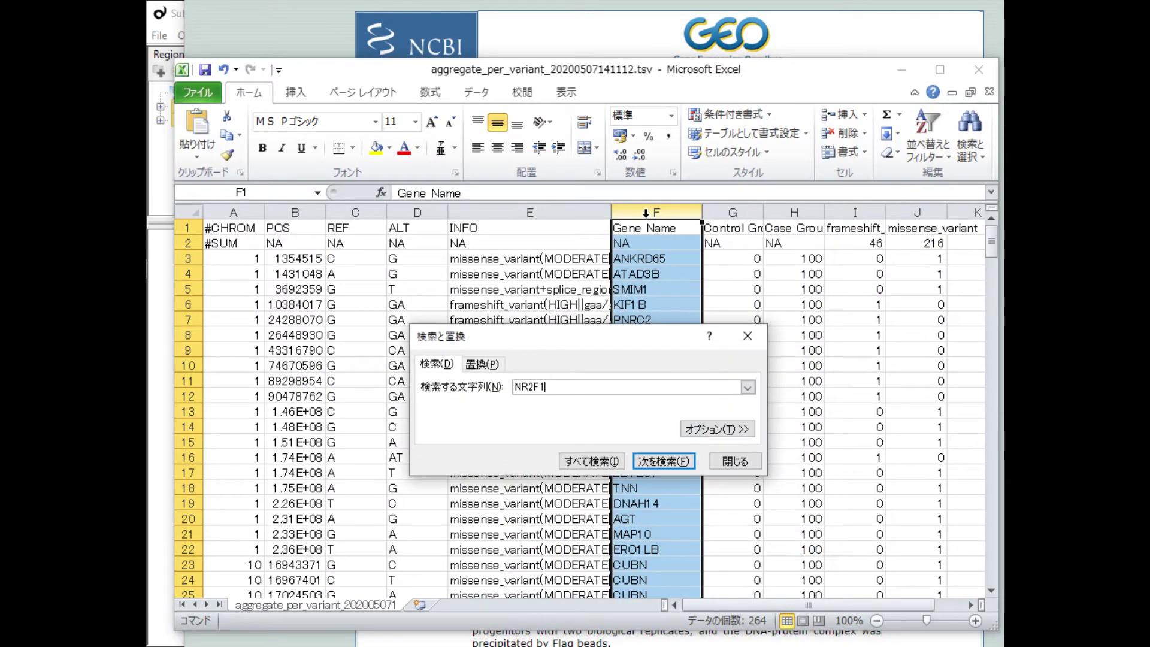
pyautogui.click(654, 463)
pyautogui.click(569, 462)
pyautogui.click(651, 413)
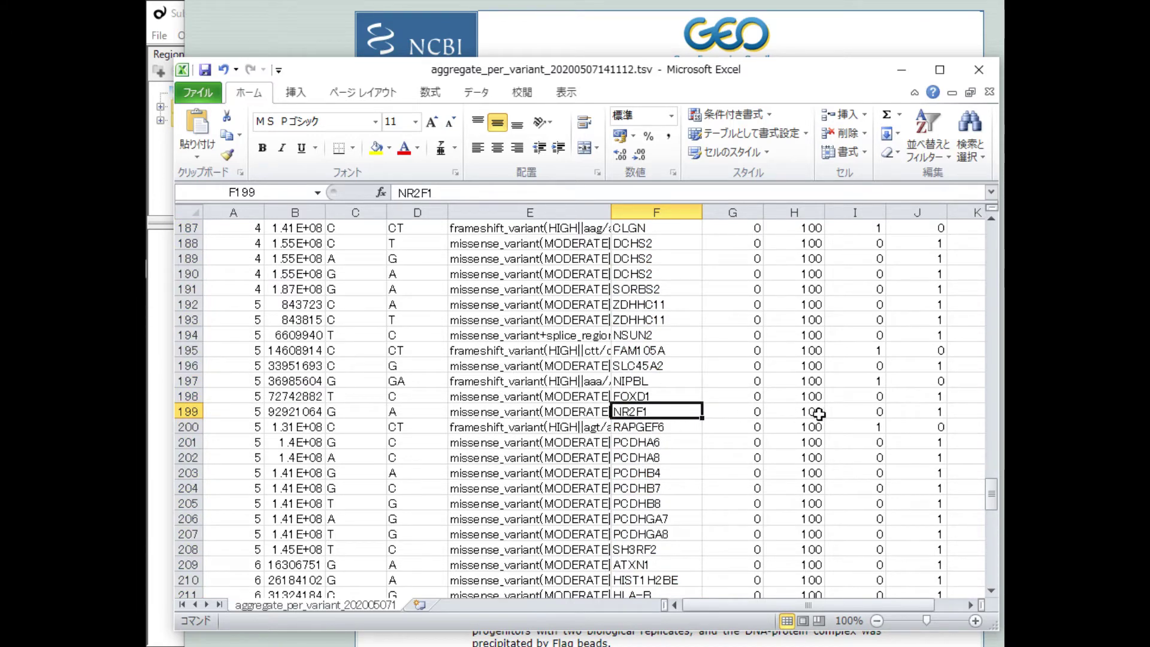
# Confirm the NR2F1 annotation's R112K change matches the GEO study summary.
pyautogui.click(576, 413)
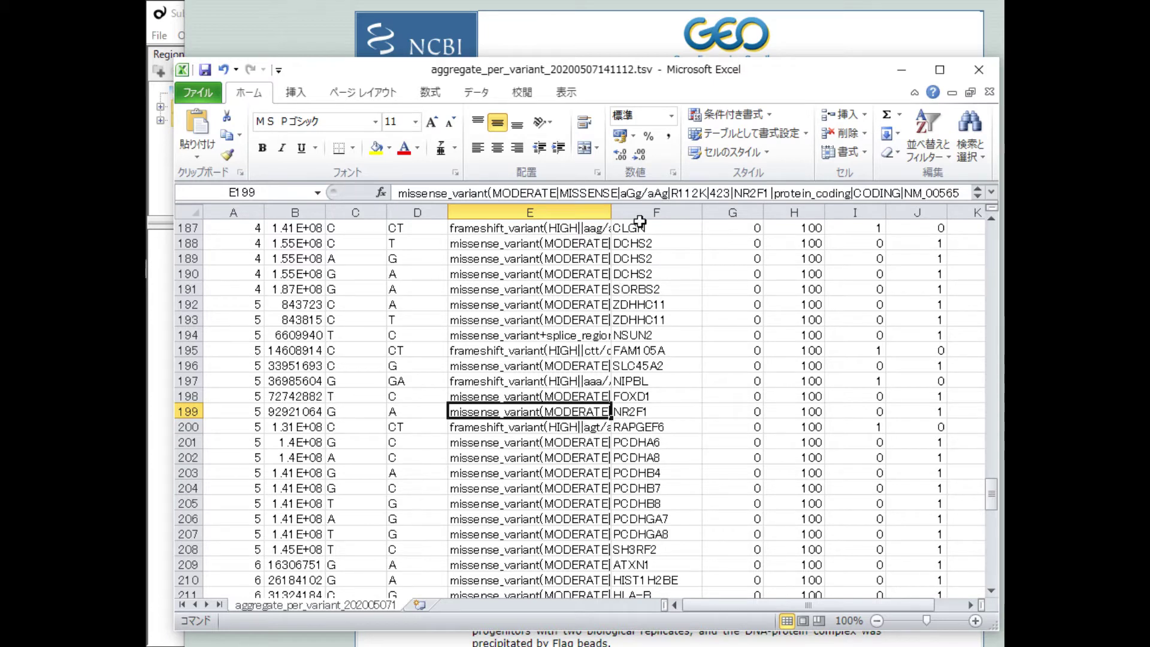
pyautogui.doubleClick(705, 193)
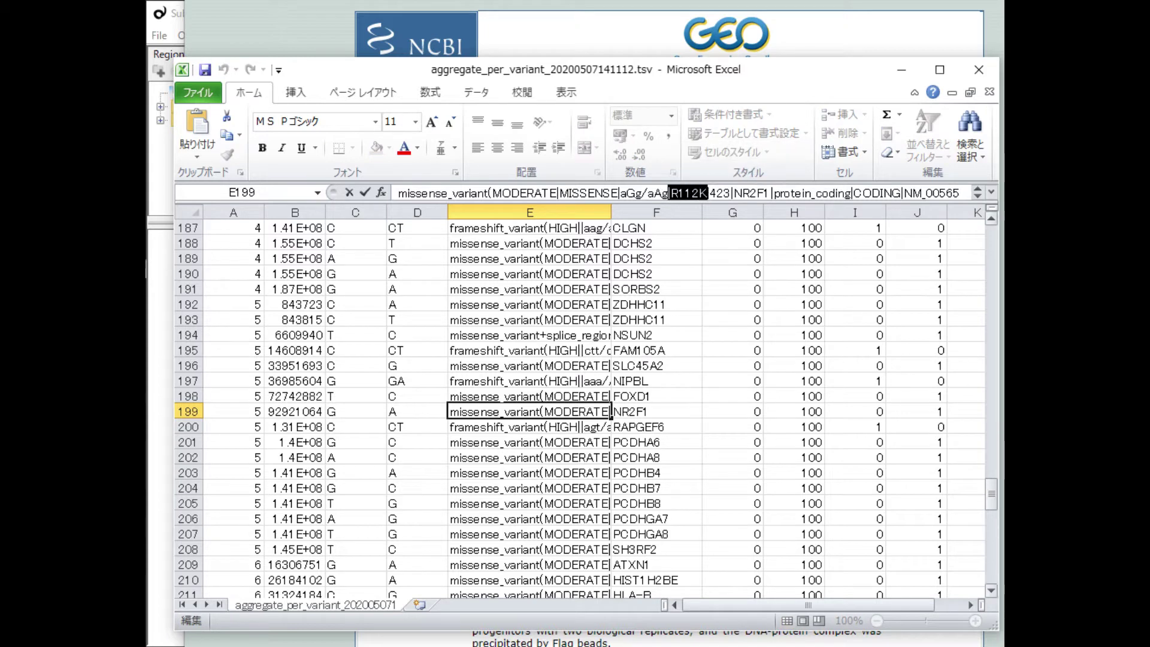
pyautogui.hotkey('alt', 'Tab')
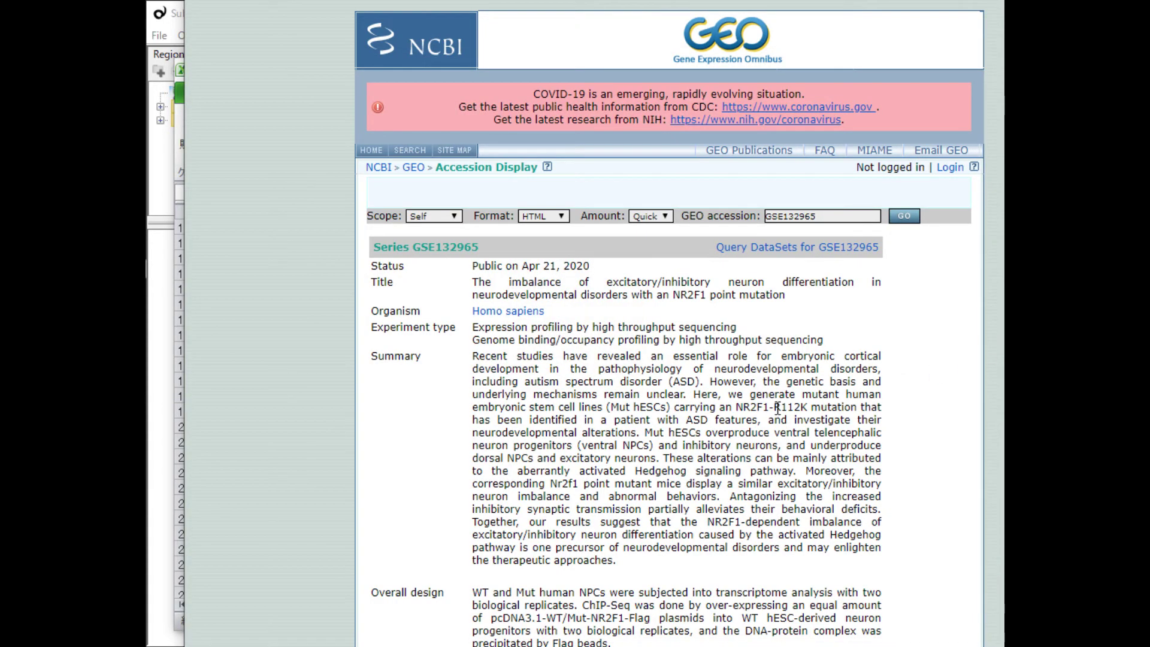
pyautogui.moveTo(777, 408); pyautogui.dragTo(814, 405)
pyautogui.hotkey('alt', 'Tab')
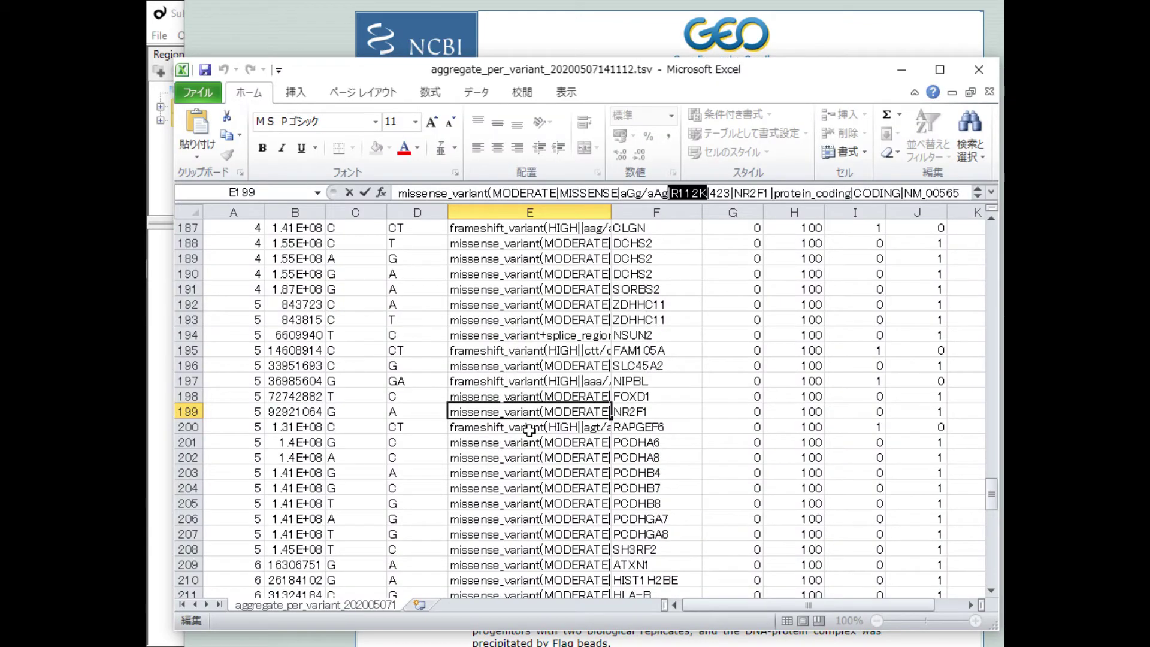
pyautogui.click(626, 411)
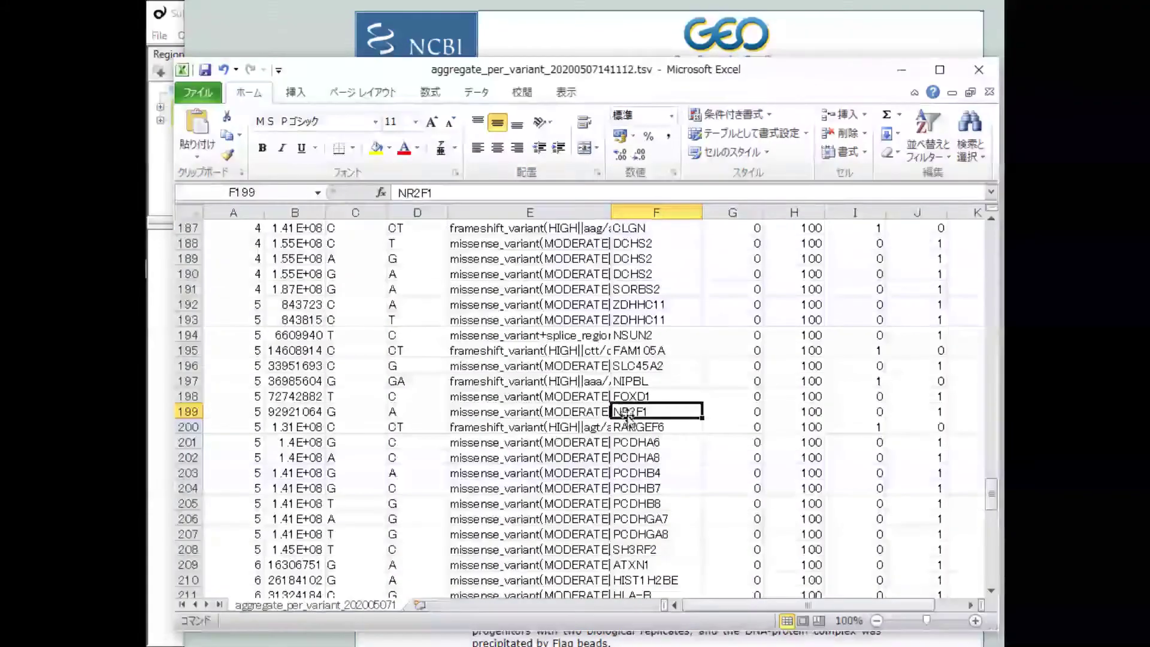
# Export the filtered variants from Aggregate Variants as BED files.
pyautogui.click(901, 70)
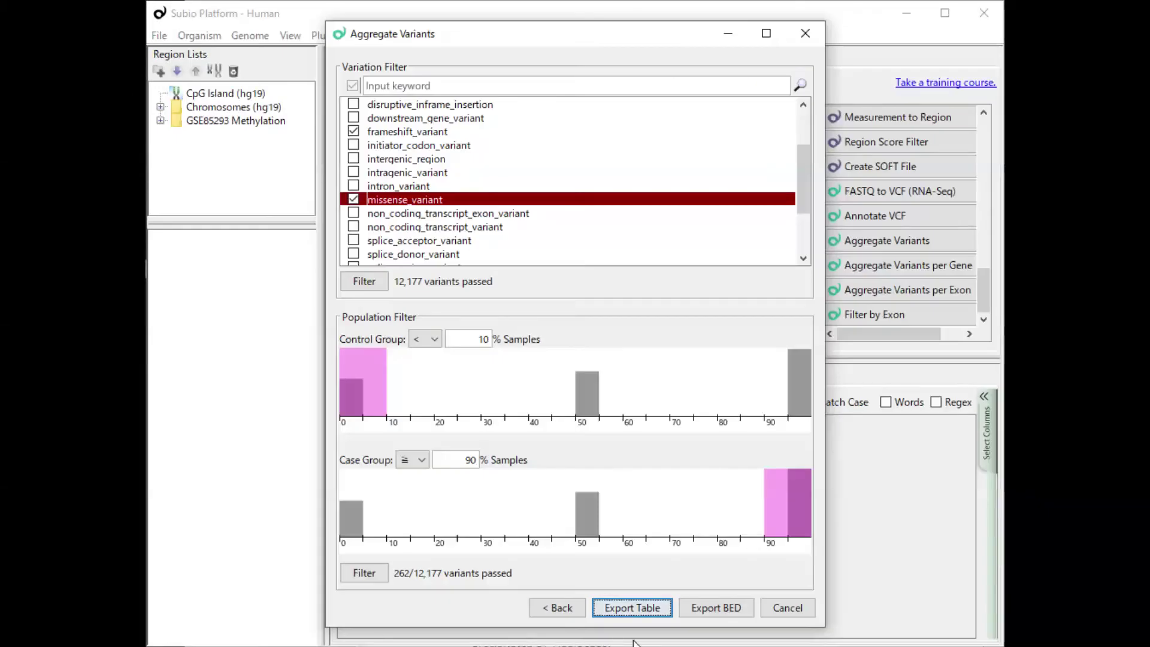
pyautogui.click(704, 606)
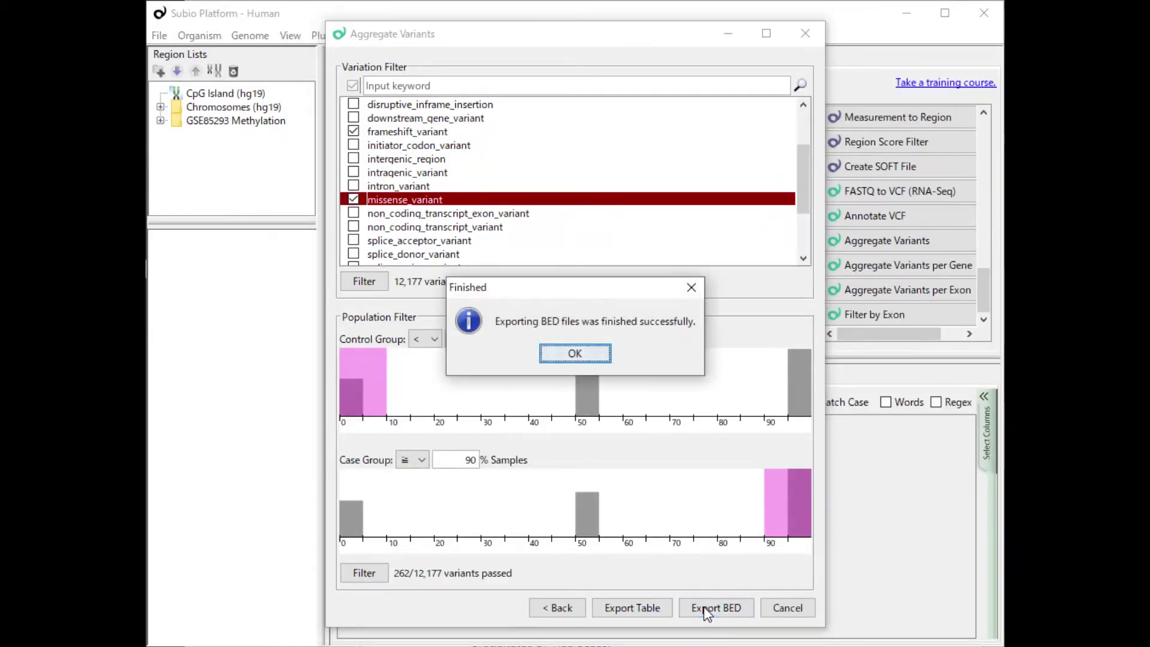
pyautogui.click(587, 352)
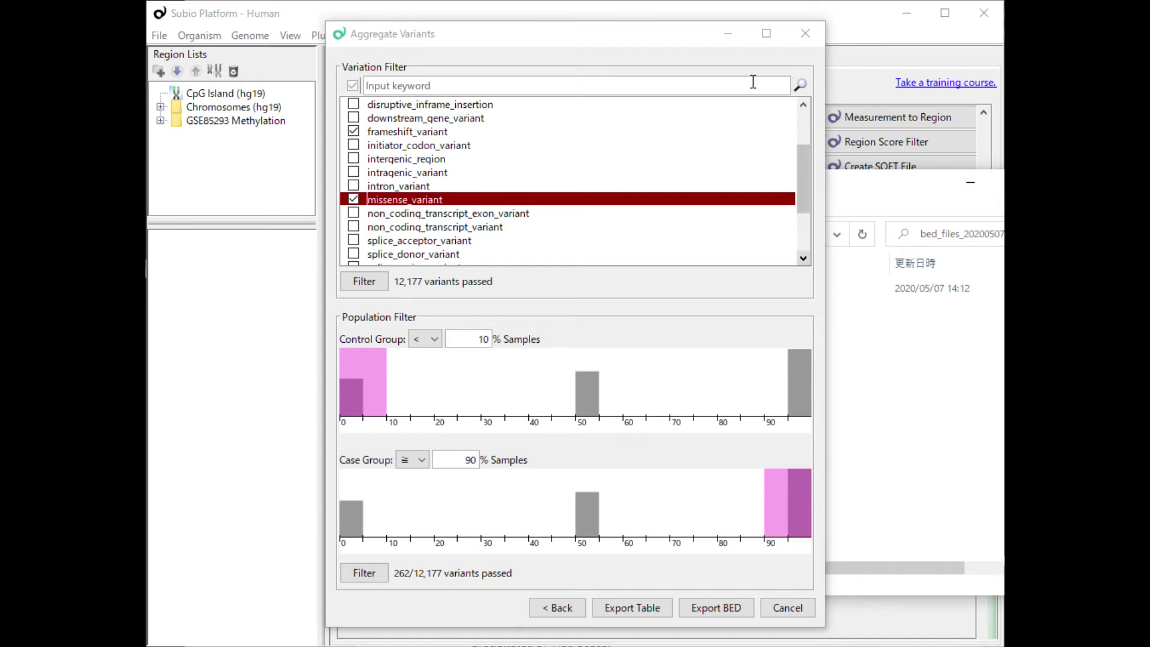
pyautogui.click(728, 34)
pyautogui.moveTo(728, 201); pyautogui.dragTo(597, 184)
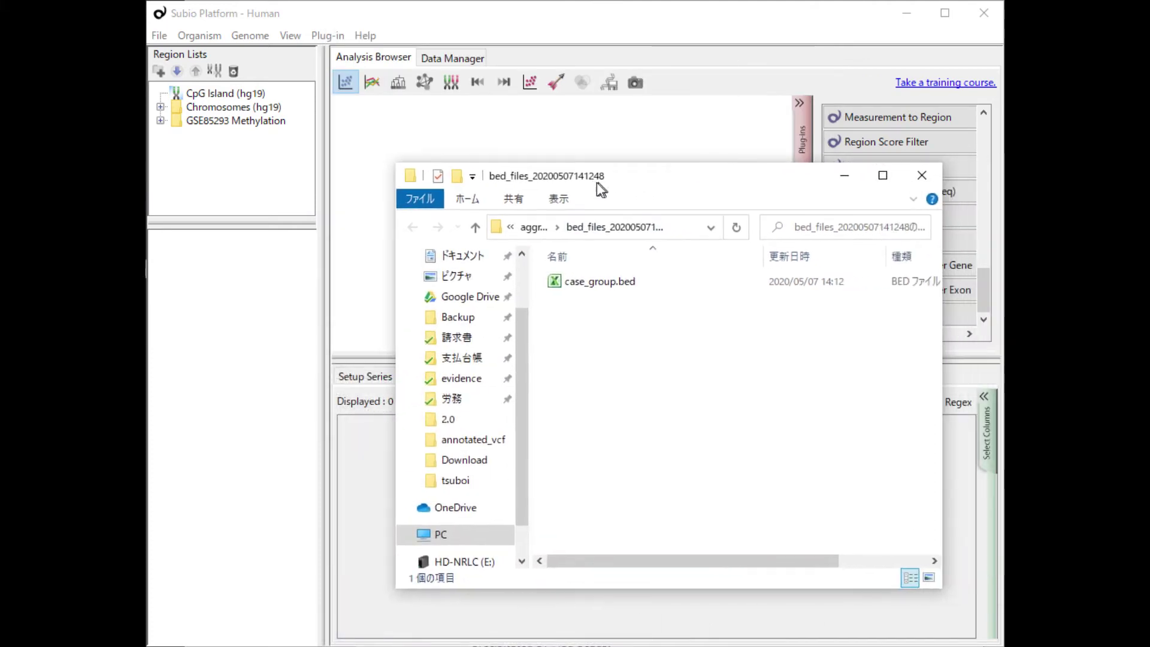
pyautogui.click(539, 228)
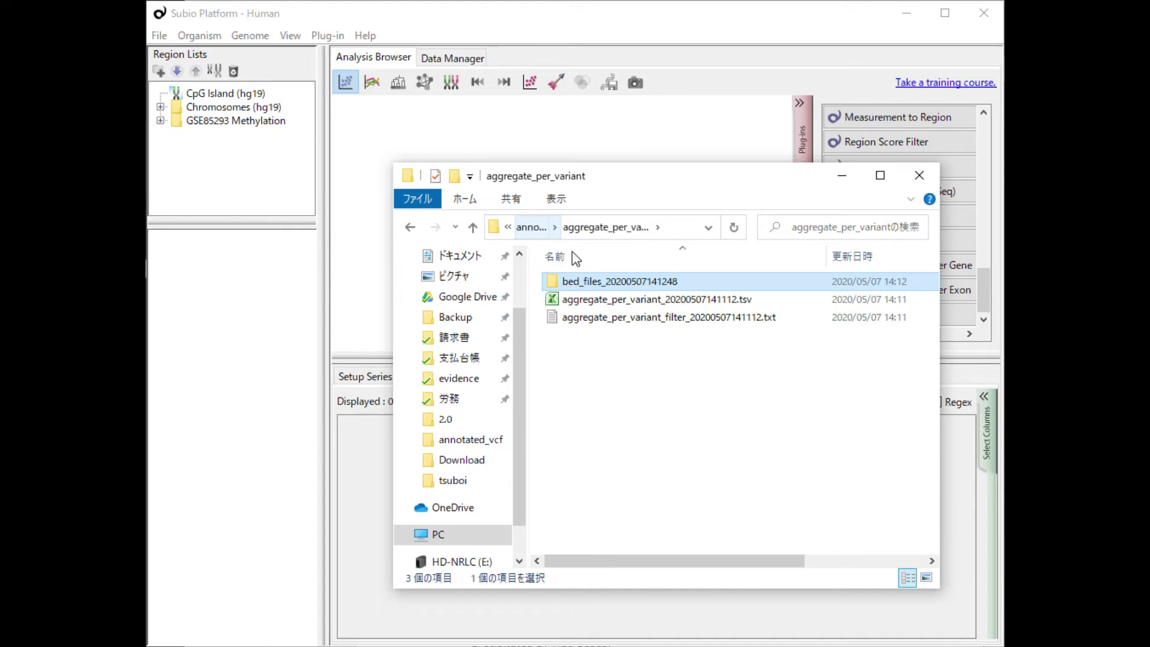
pyautogui.doubleClick(601, 287)
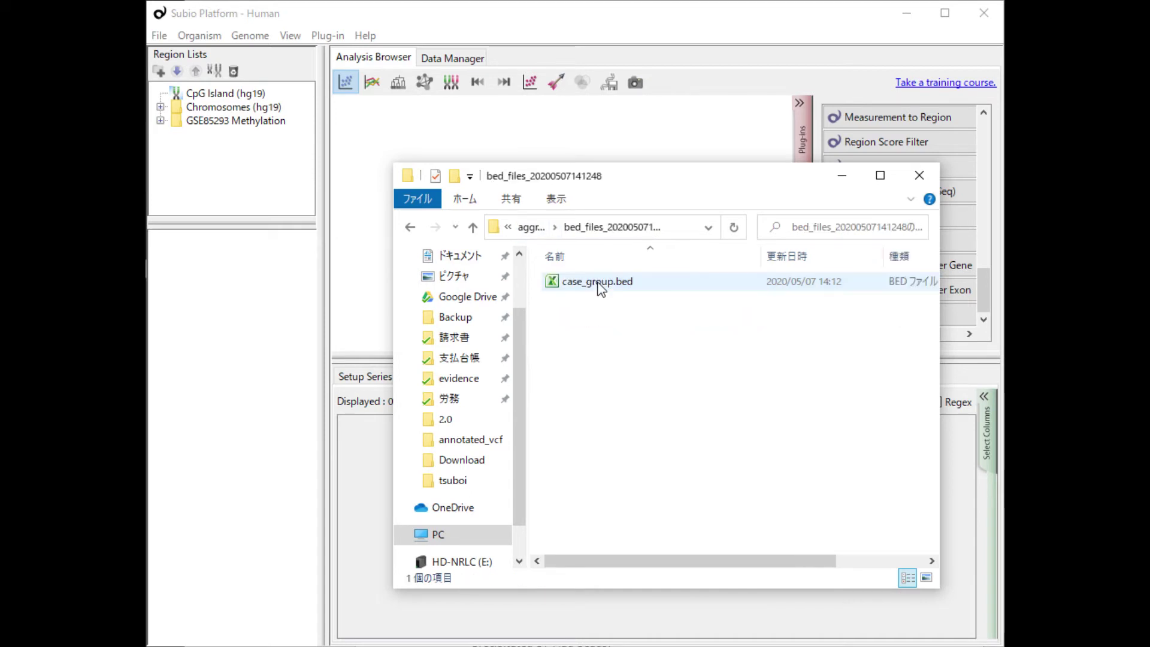
# Import case_group.bed into Region Lists with a chr prefix, saving it as case_group_variants.
pyautogui.moveTo(597, 286); pyautogui.dragTo(257, 190)
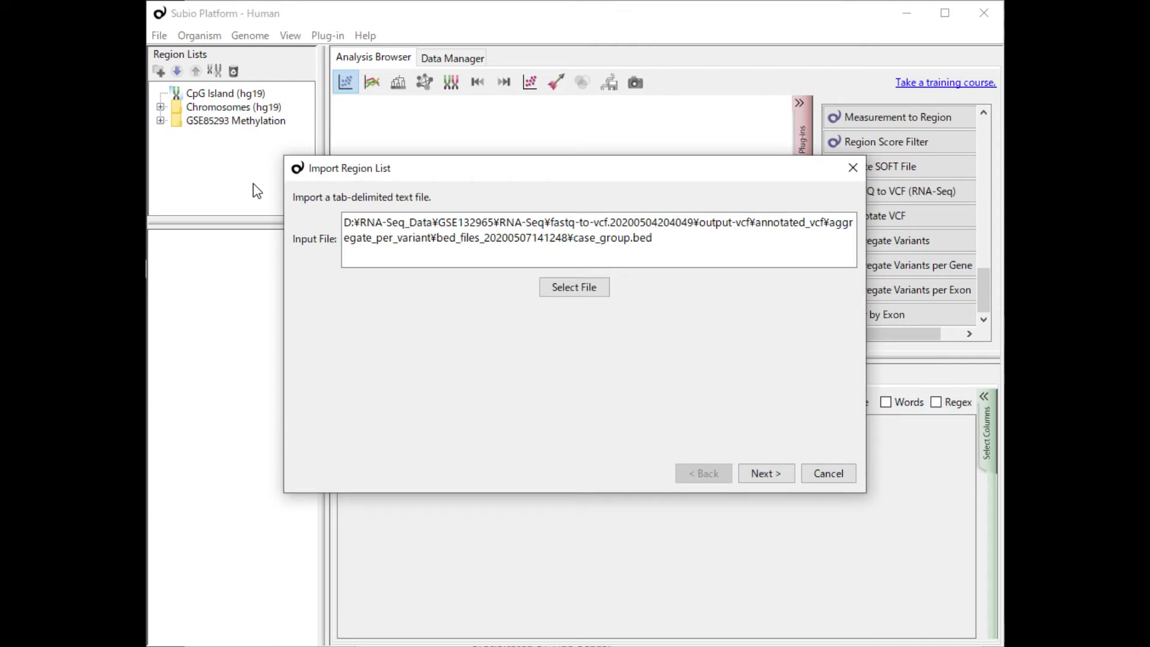
pyautogui.click(766, 472)
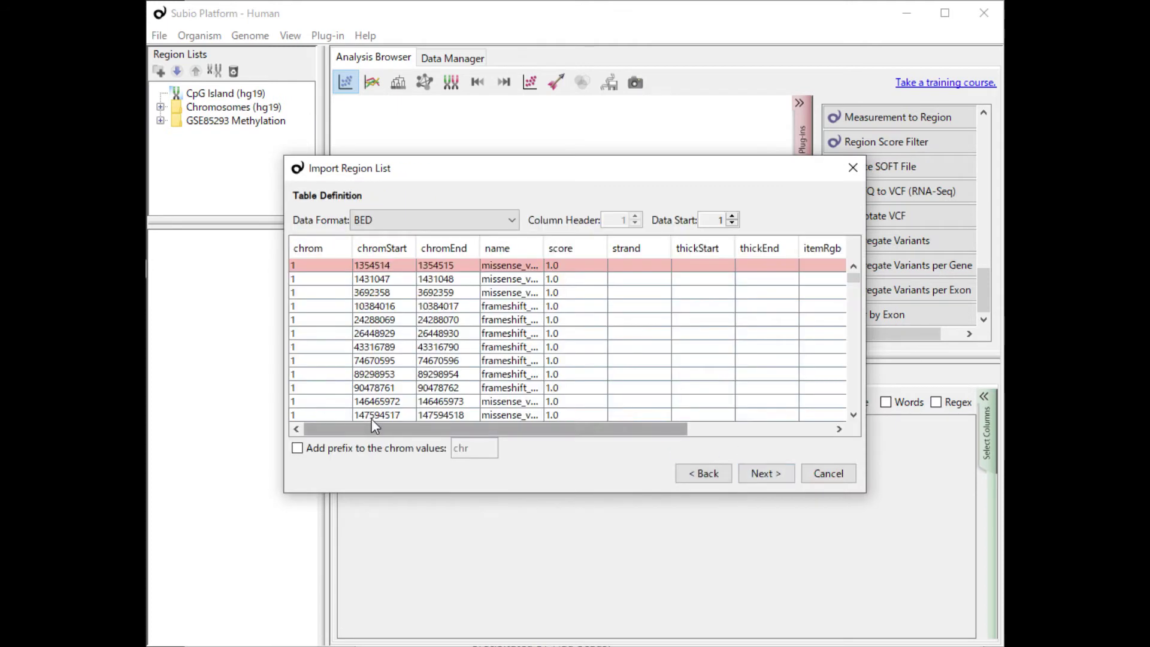
pyautogui.click(312, 449)
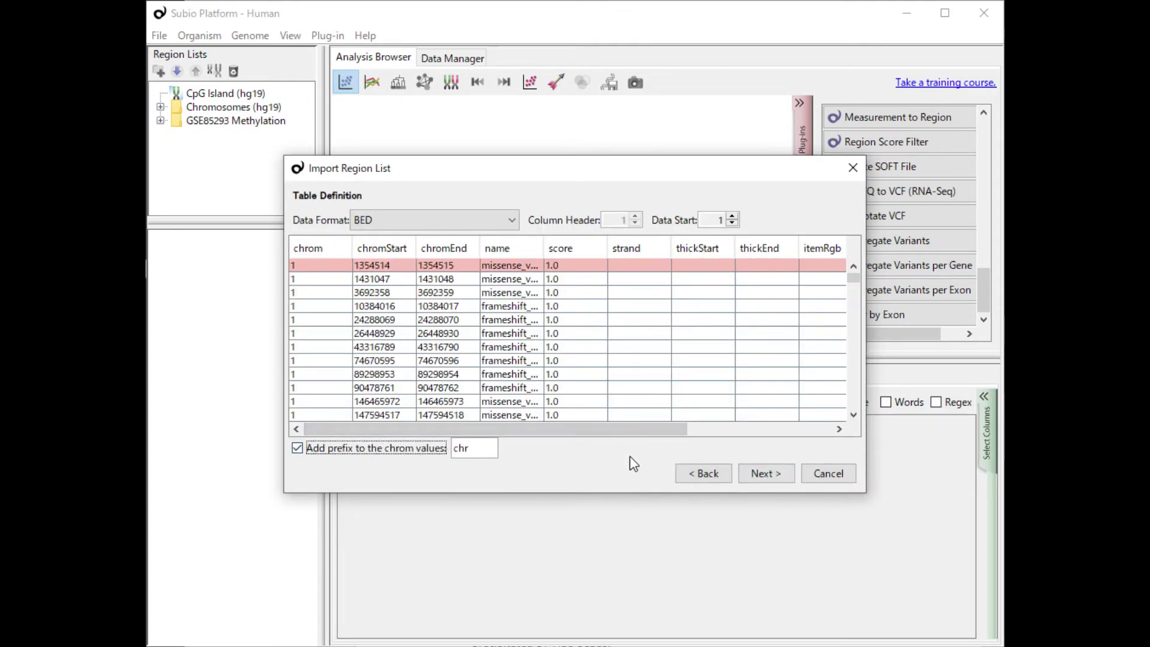
pyautogui.click(763, 474)
pyautogui.click(768, 478)
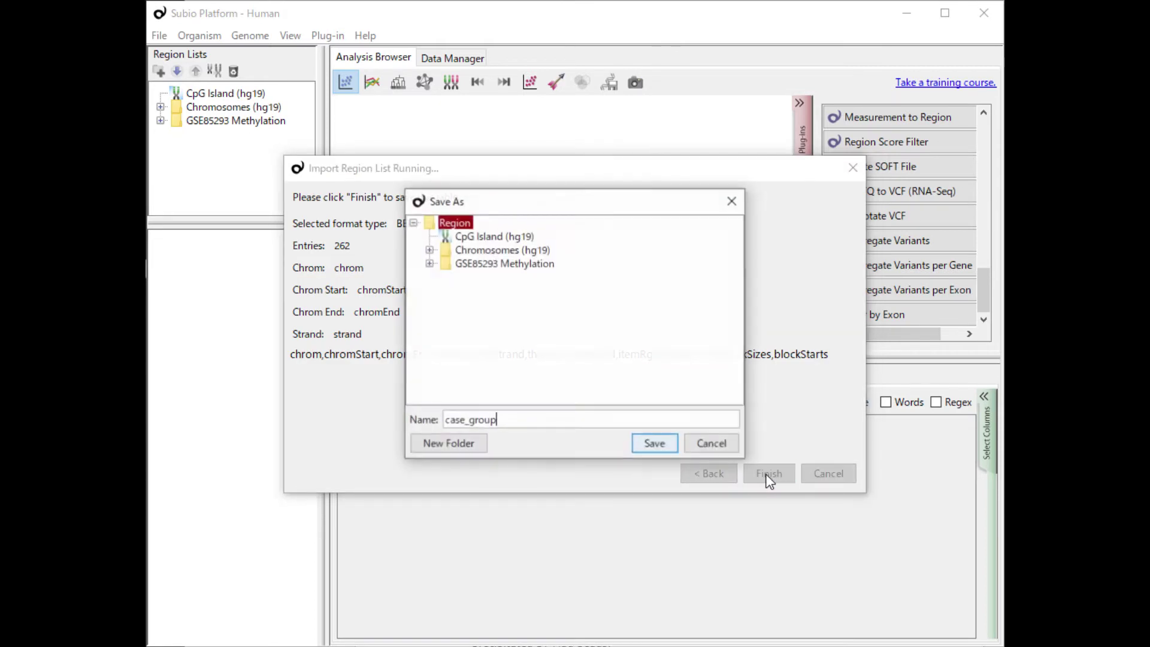
pyautogui.write('_')
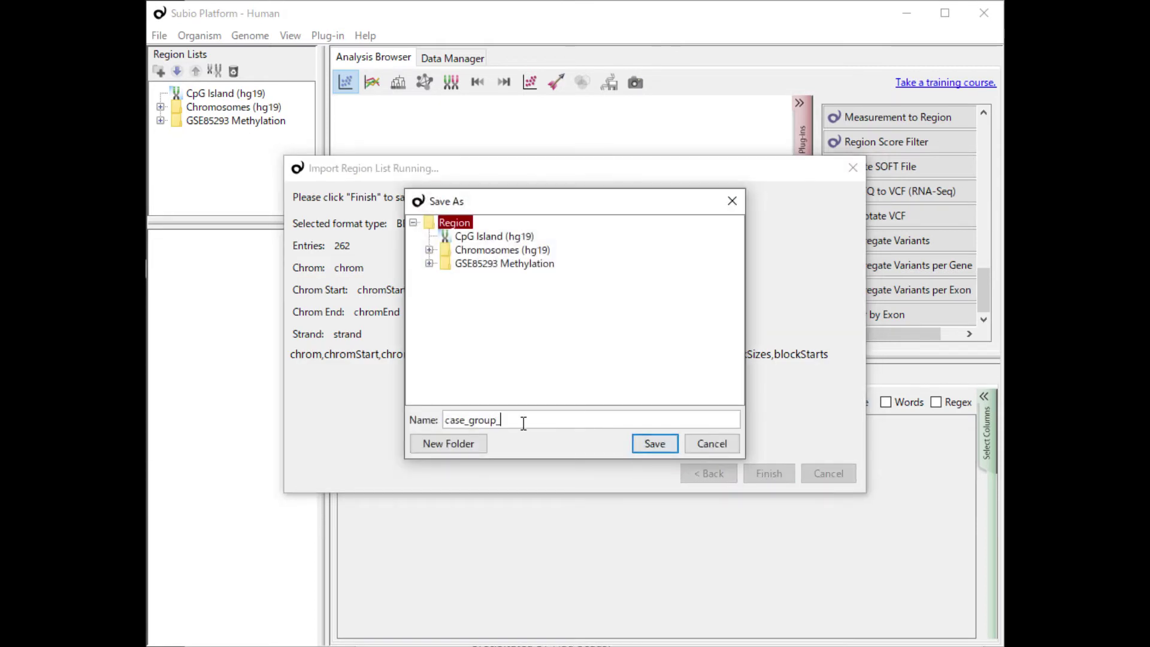
pyautogui.write('variants')
pyautogui.press('Return')
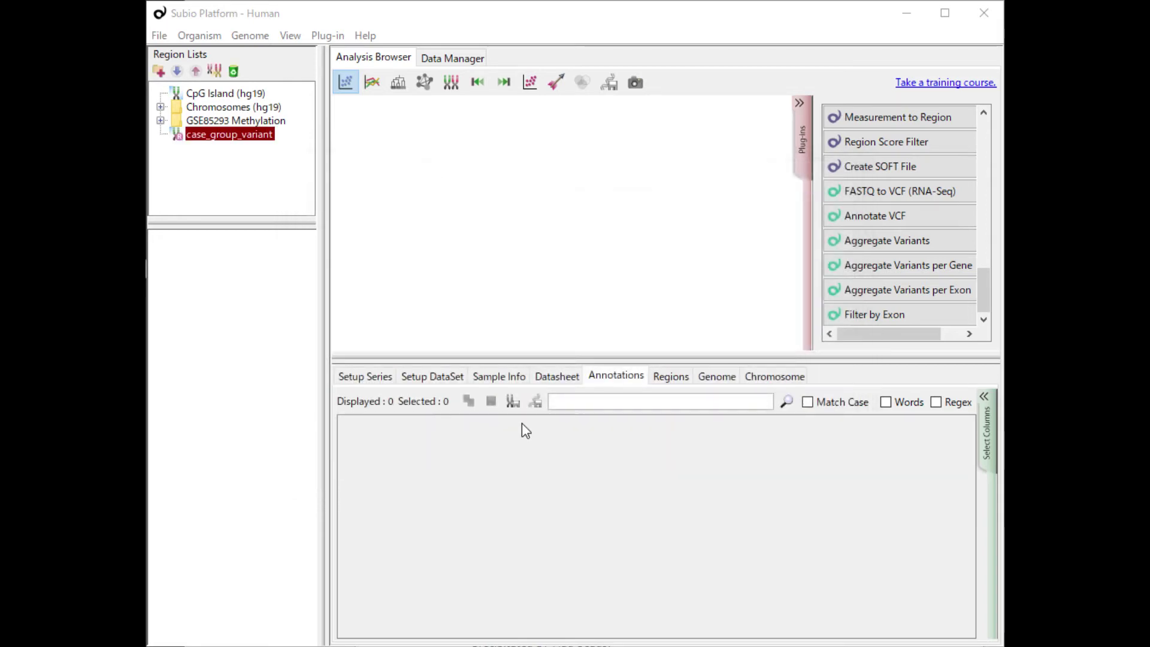
# Load the RefSeq (hg19) genome in chromosome view and add case_group_variant as a track.
pyautogui.click(251, 37)
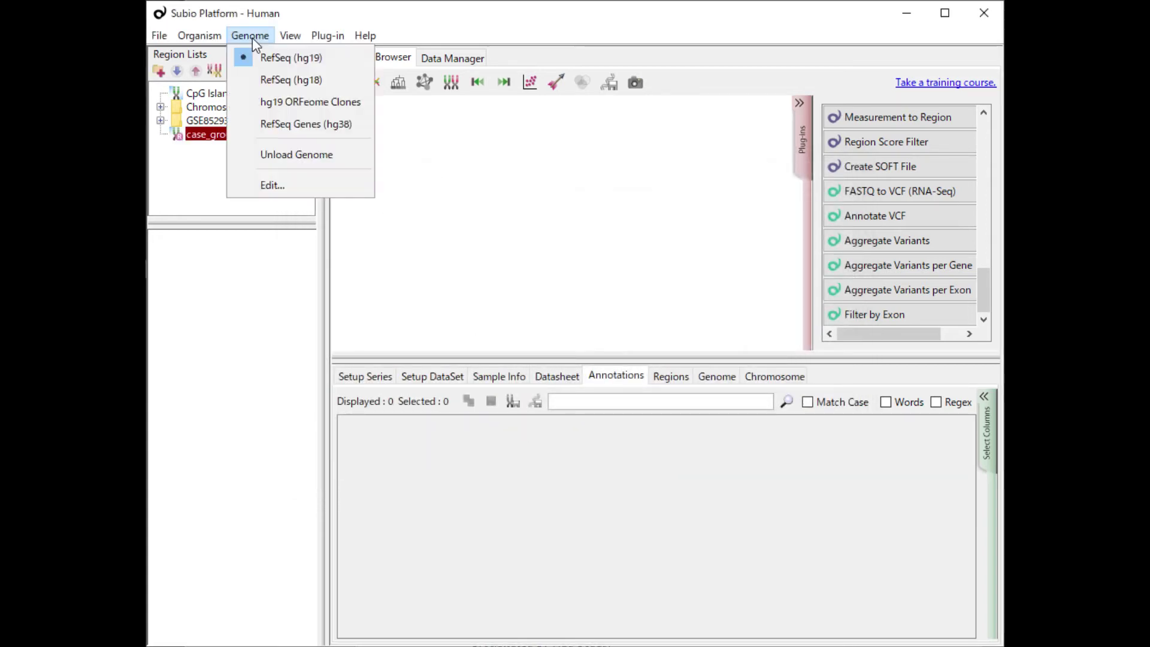
pyautogui.click(297, 65)
pyautogui.click(450, 82)
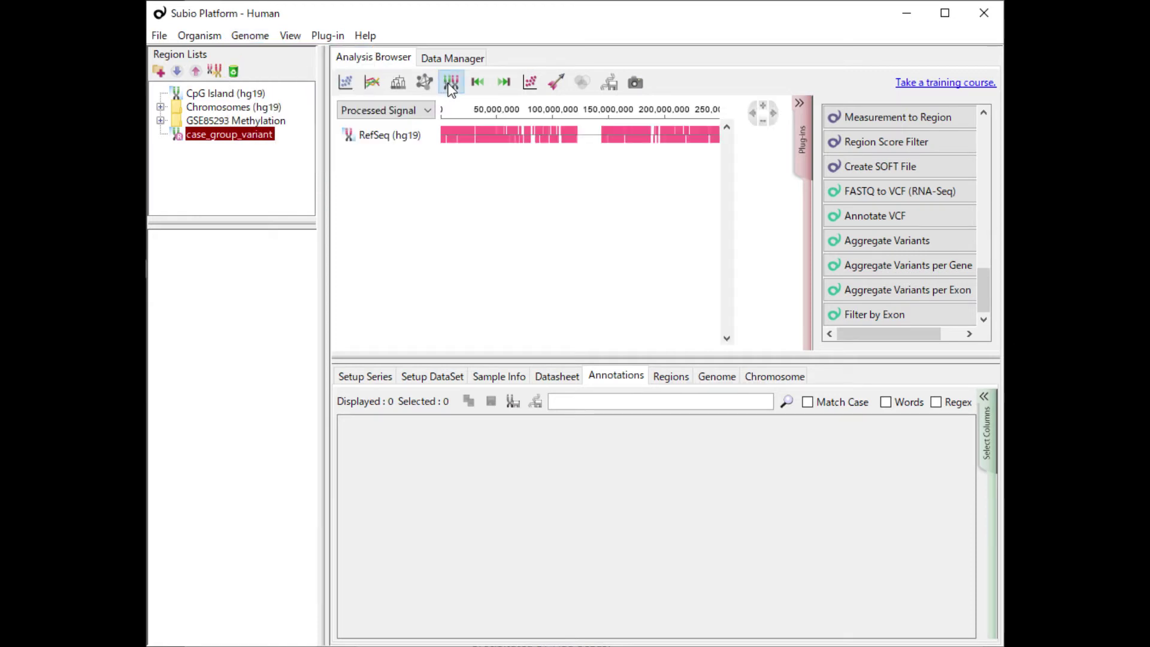
pyautogui.moveTo(254, 142); pyautogui.dragTo(399, 169)
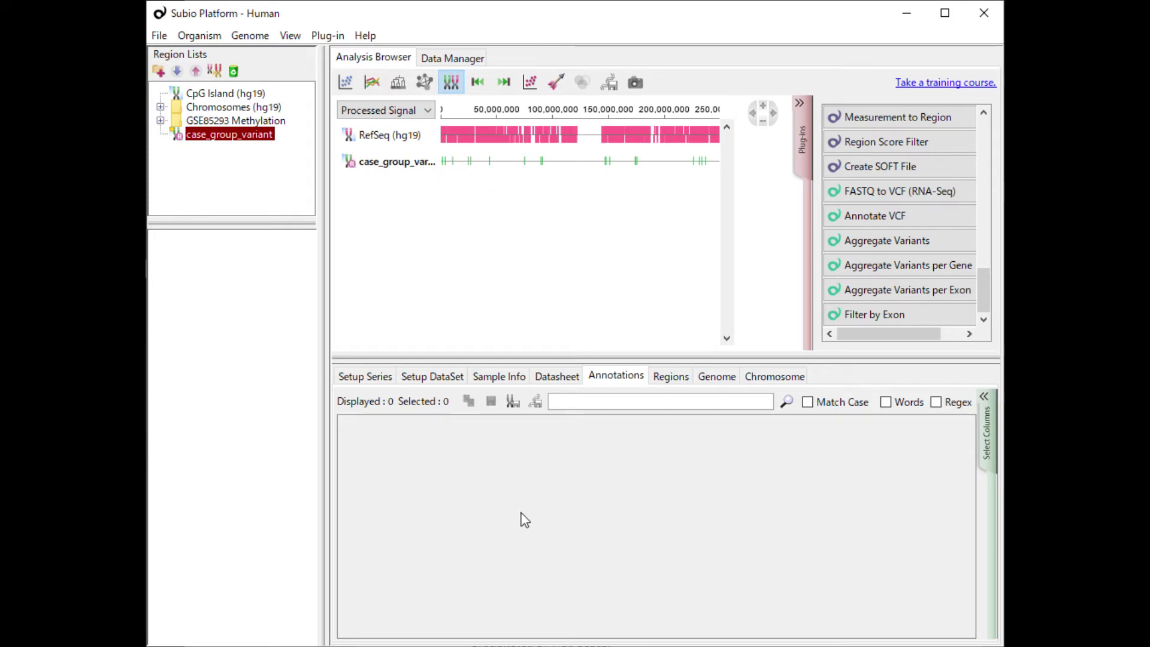
# Copy the gene name NR2F1 from the GEO study page and show the genome's gene table.
pyautogui.hotkey('alt', 'Tab')
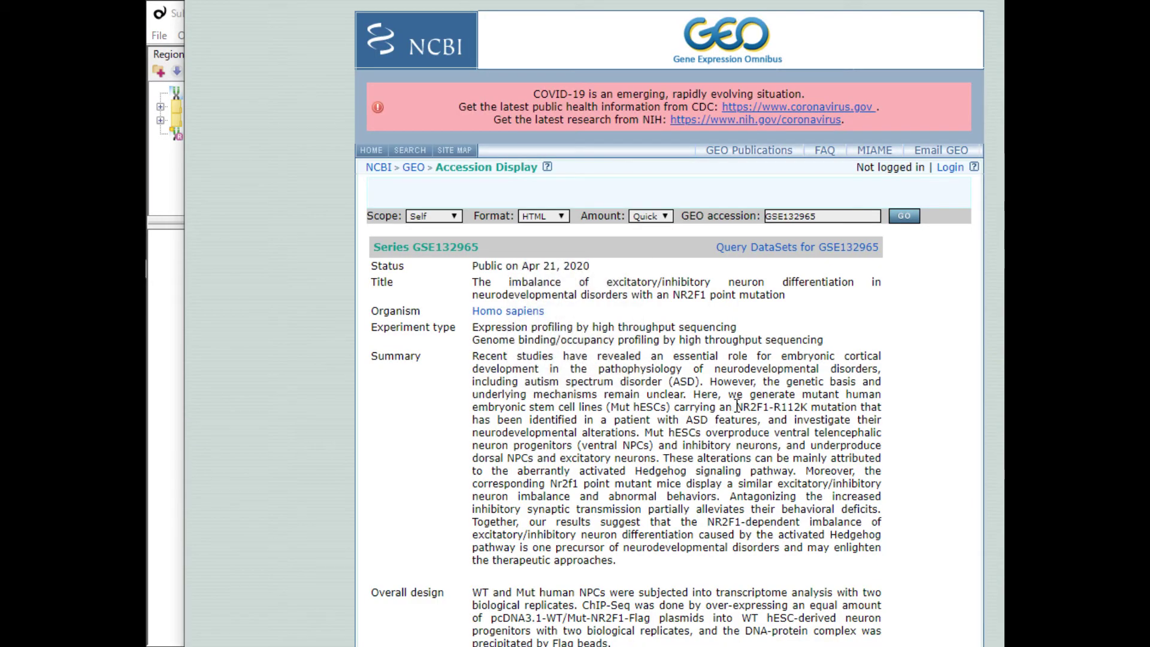
pyautogui.moveTo(737, 406); pyautogui.dragTo(770, 411)
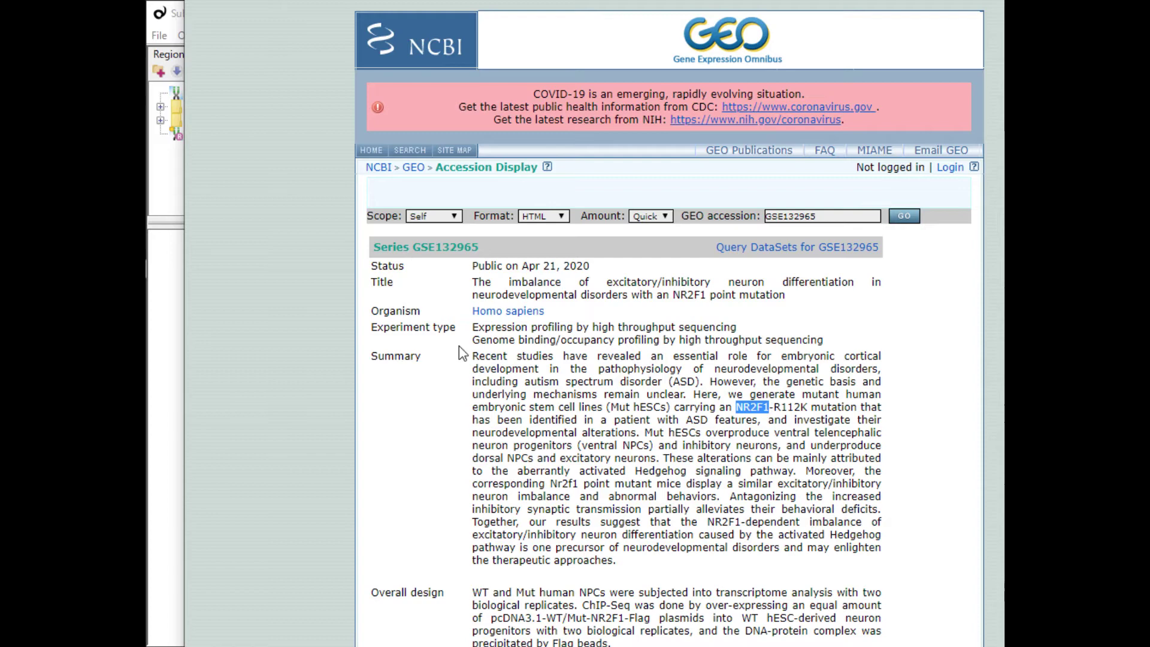
pyautogui.hotkey('alt', 'Tab')
pyautogui.click(705, 378)
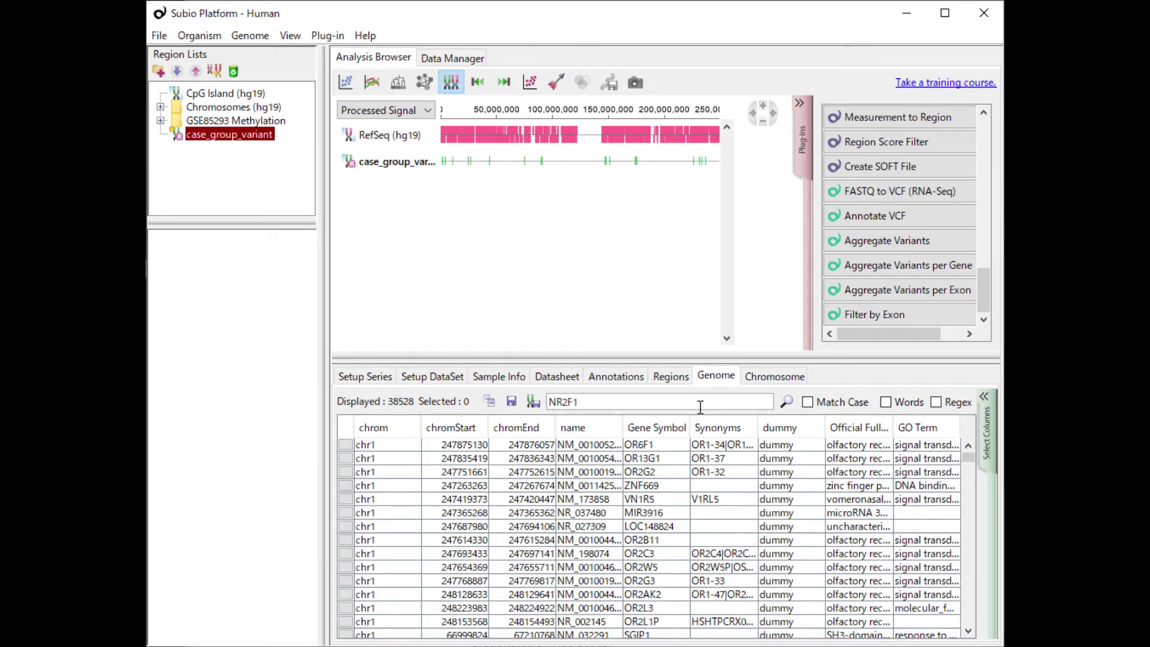
# Search the gene table for NR2F1, deselect the four NR2F2 rows, and view the chromosome overview.
pyautogui.press('Return')
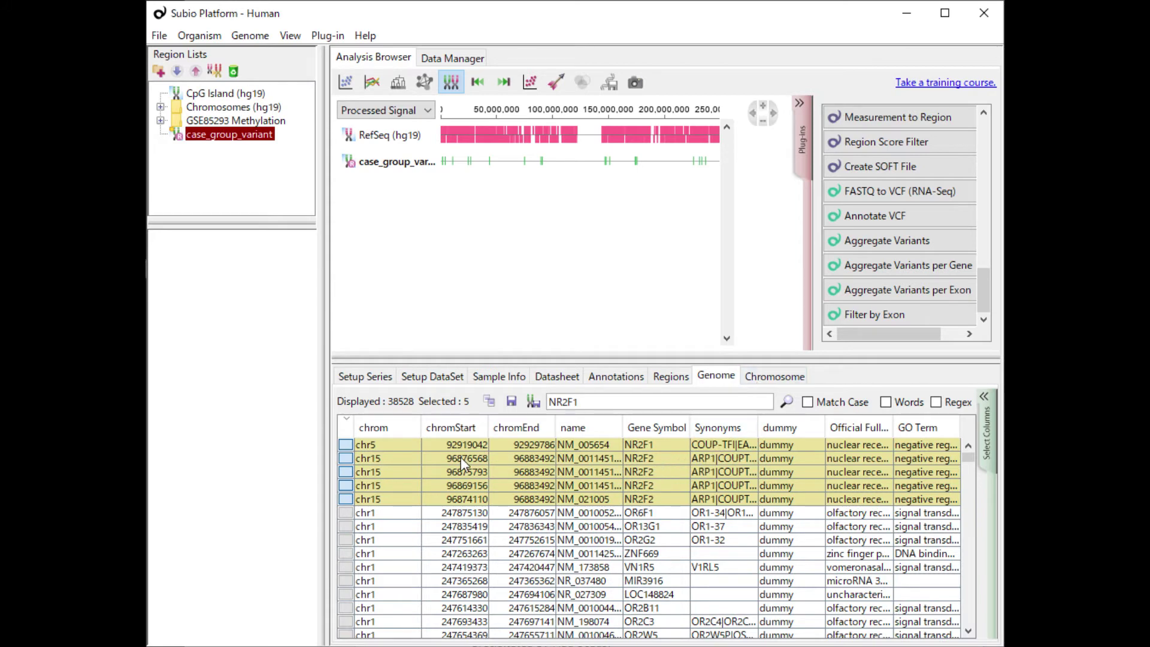
pyautogui.click(345, 458)
pyautogui.click(346, 472)
pyautogui.click(345, 485)
pyautogui.click(345, 499)
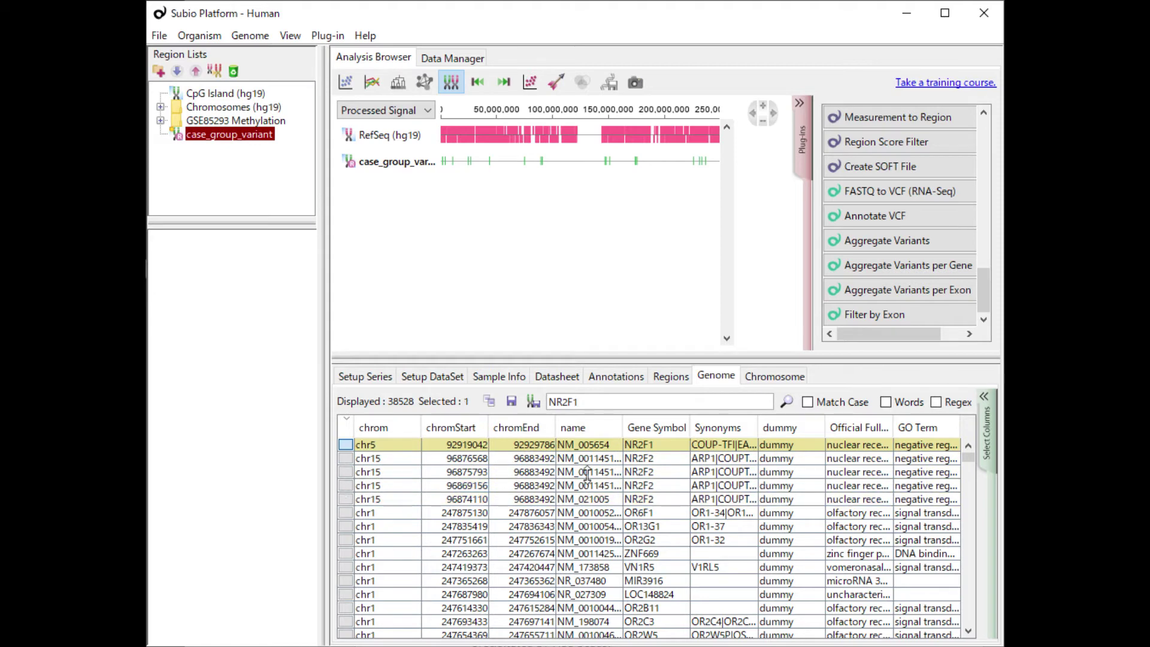
pyautogui.click(775, 376)
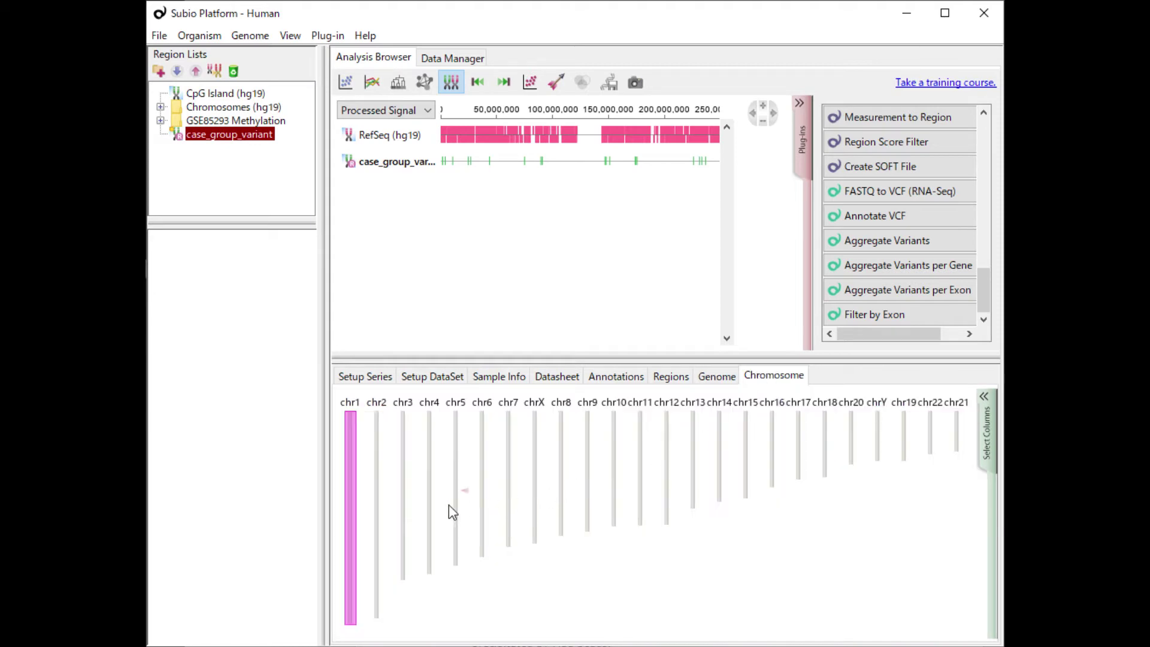
# Zoom into the chr5 case variant at 92921063 beside NR2F1 and list the Regions table.
pyautogui.click(455, 490)
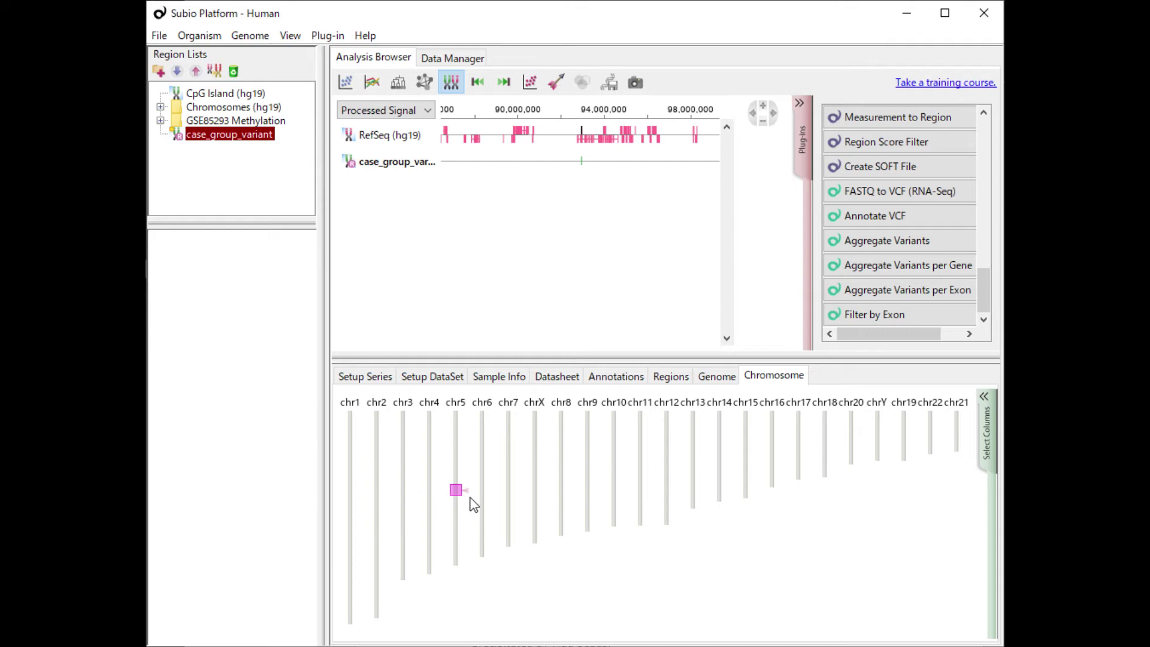
pyautogui.scroll(5, 581, 158)
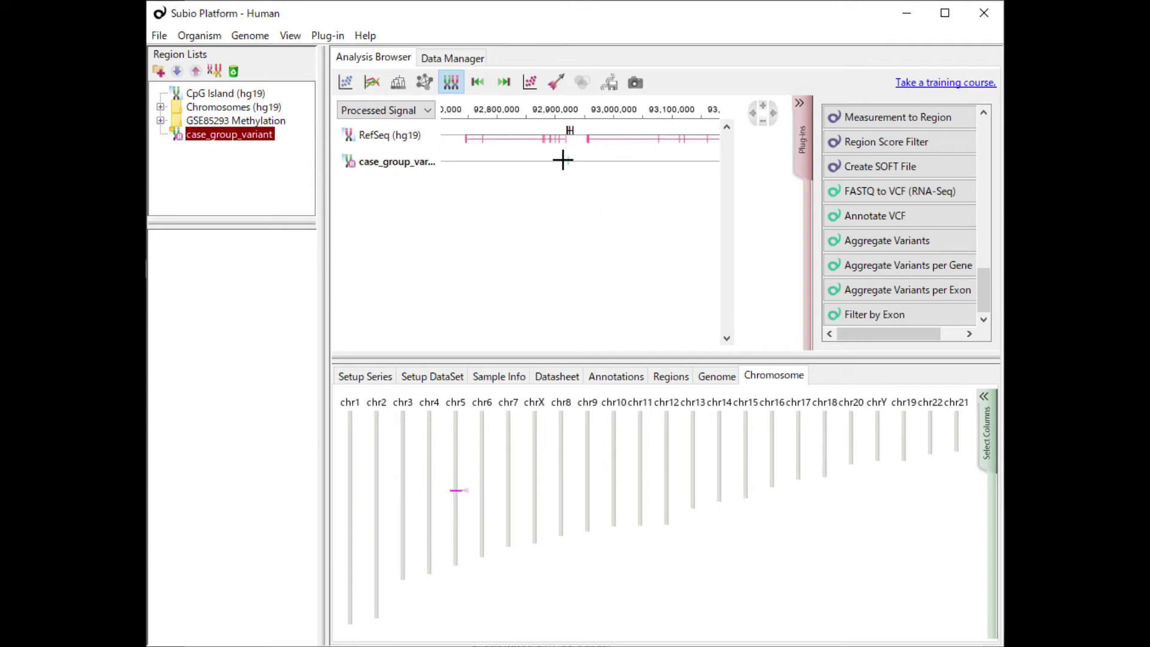
pyautogui.scroll(3, 566, 159)
pyautogui.scroll(2, 611, 153)
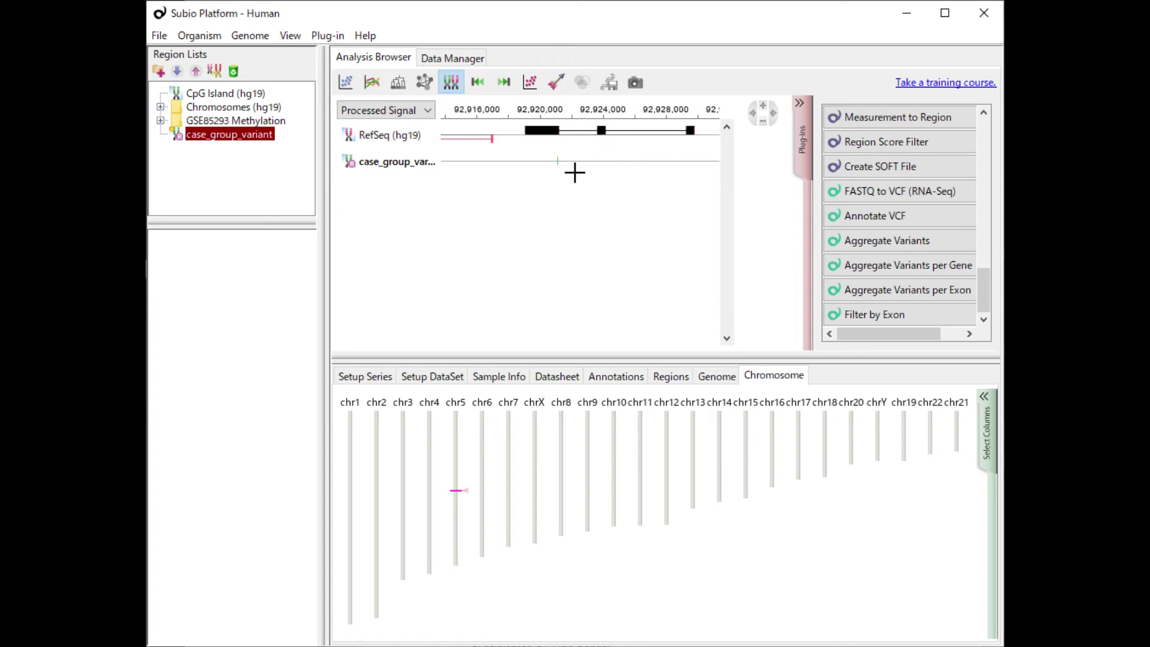
pyautogui.click(557, 160)
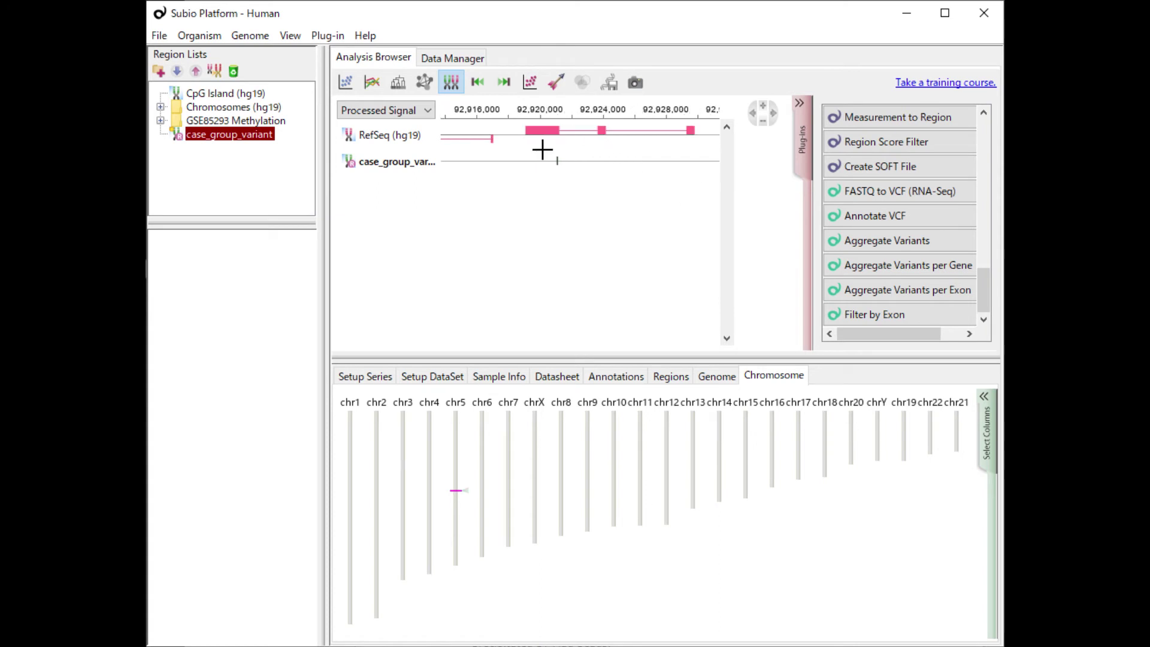
pyautogui.click(679, 382)
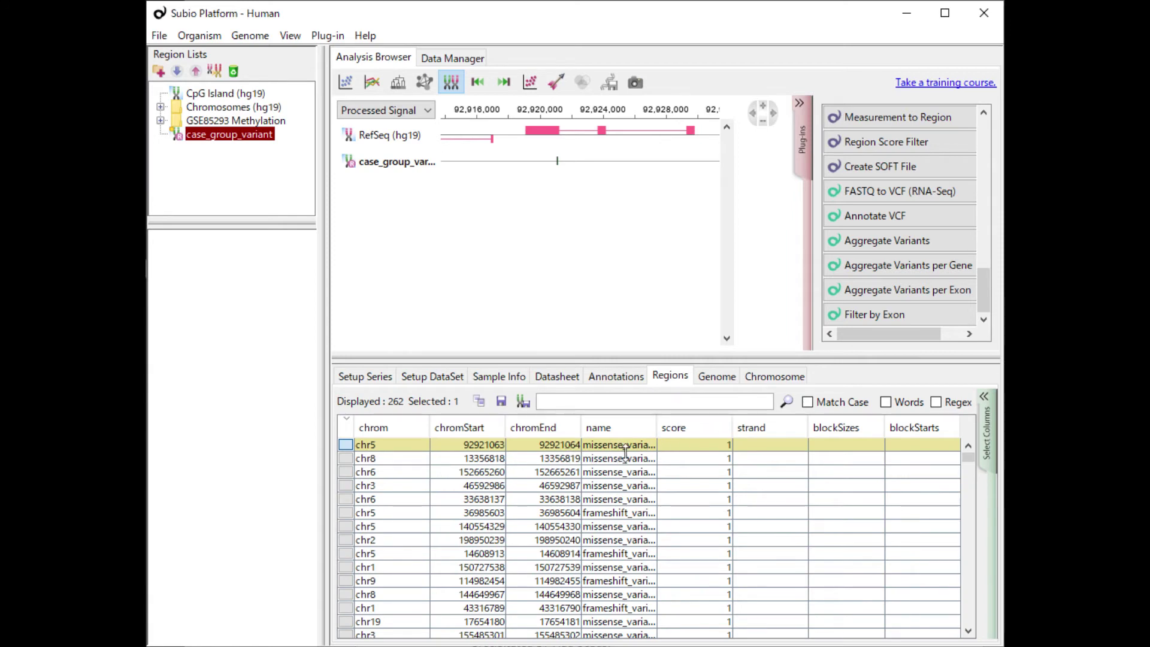
# Hide the score, strand, blockSizes and blockStarts columns, leaving chrom, chromStart, chromEnd and name.
pyautogui.moveTo(656, 429); pyautogui.dragTo(905, 437)
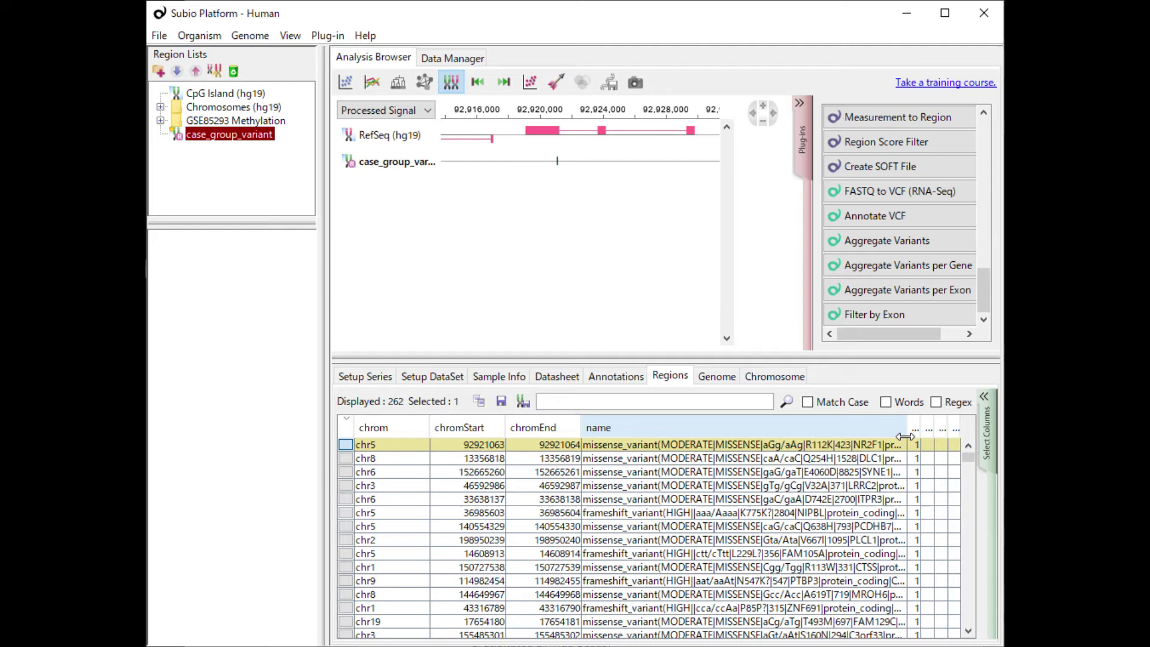
pyautogui.moveTo(904, 437); pyautogui.dragTo(747, 437)
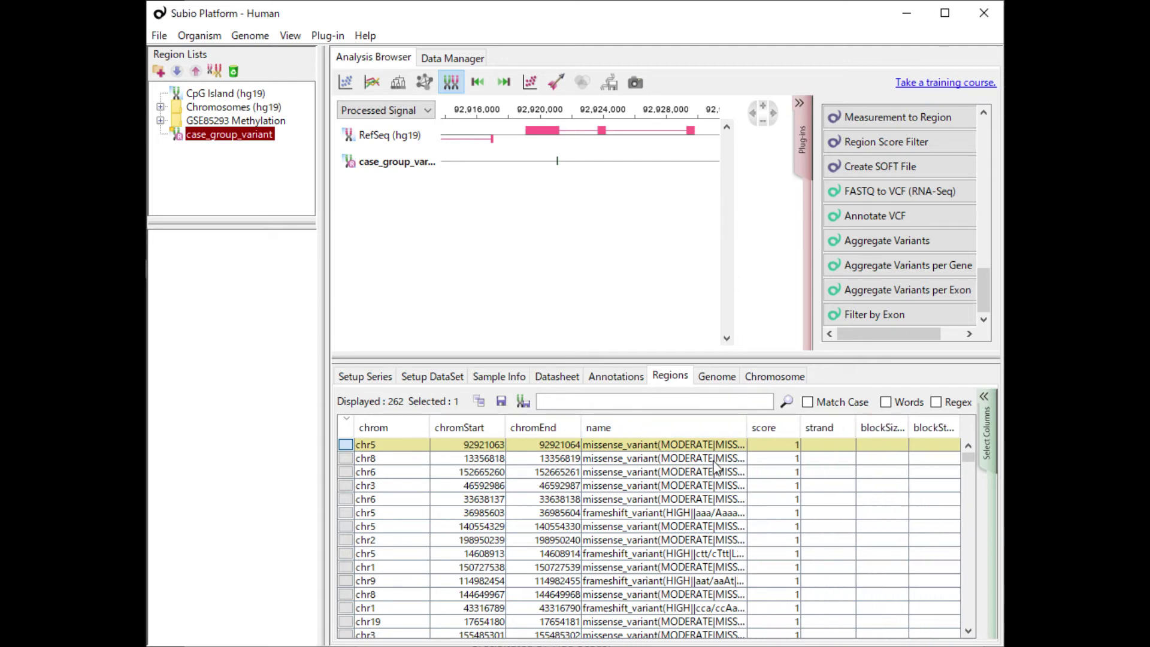
pyautogui.click(986, 444)
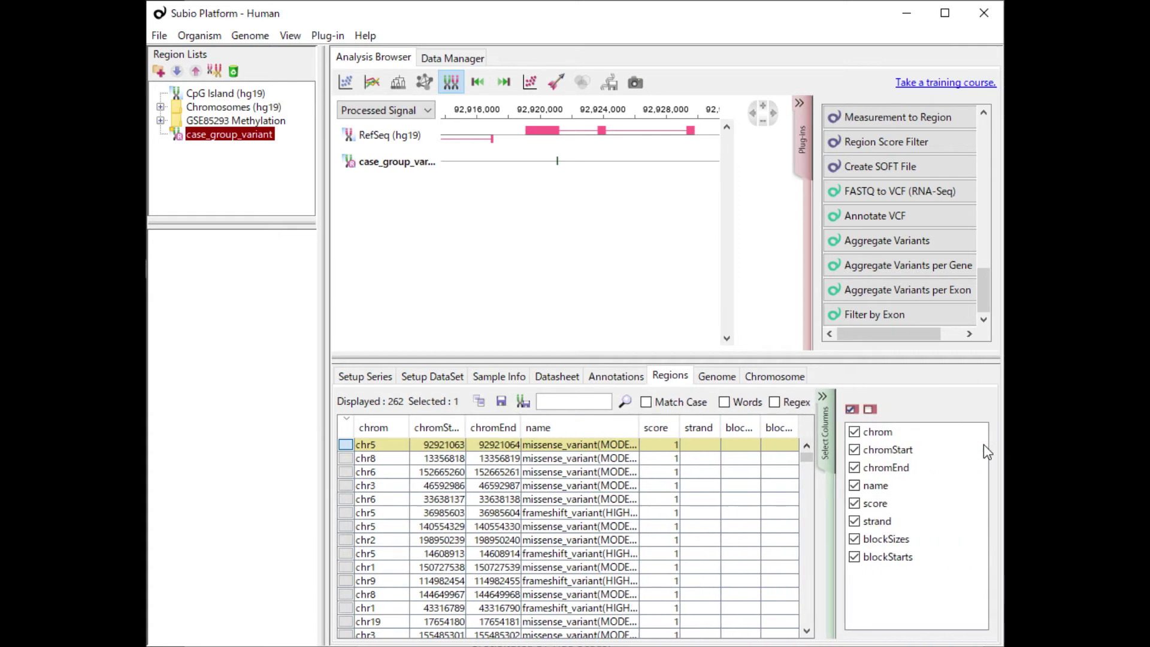
pyautogui.click(830, 556)
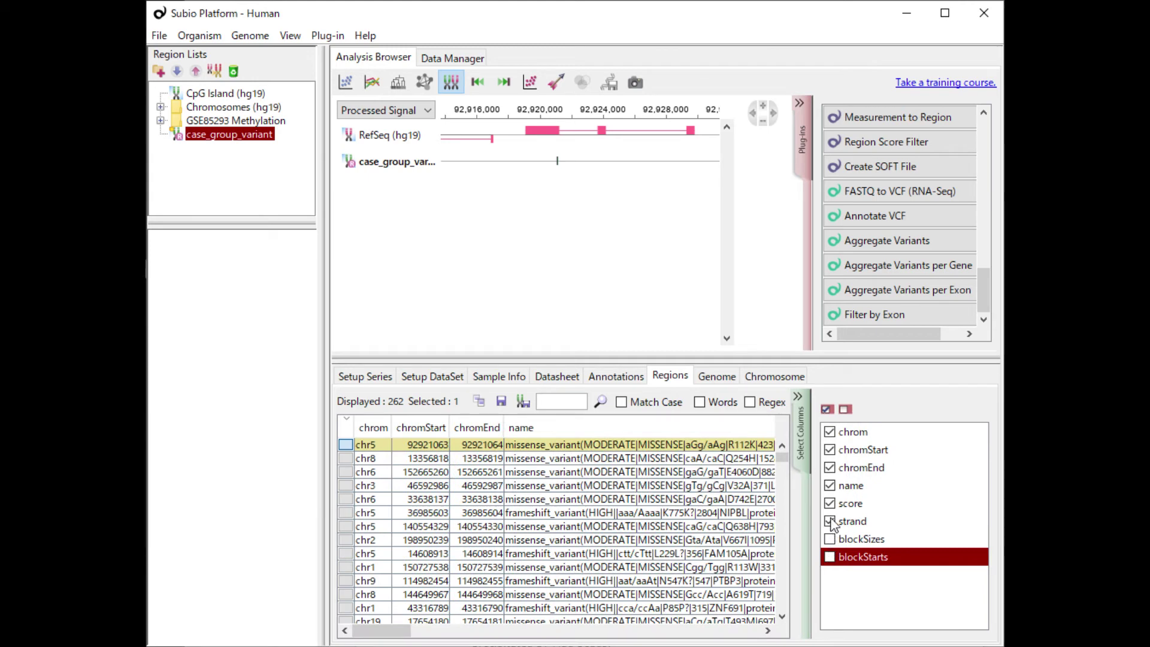
pyautogui.click(830, 521)
pyautogui.click(829, 503)
pyautogui.click(807, 459)
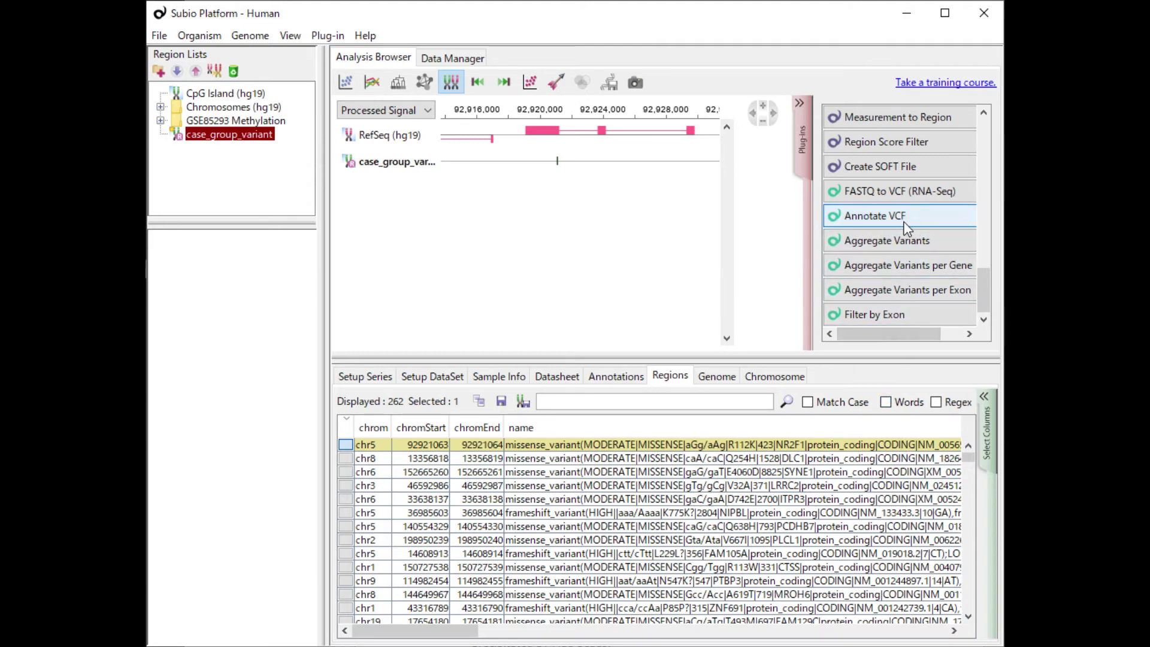
# Open Aggregate Variants and set the VCF directory to annotated_vcf.
pyautogui.click(901, 240)
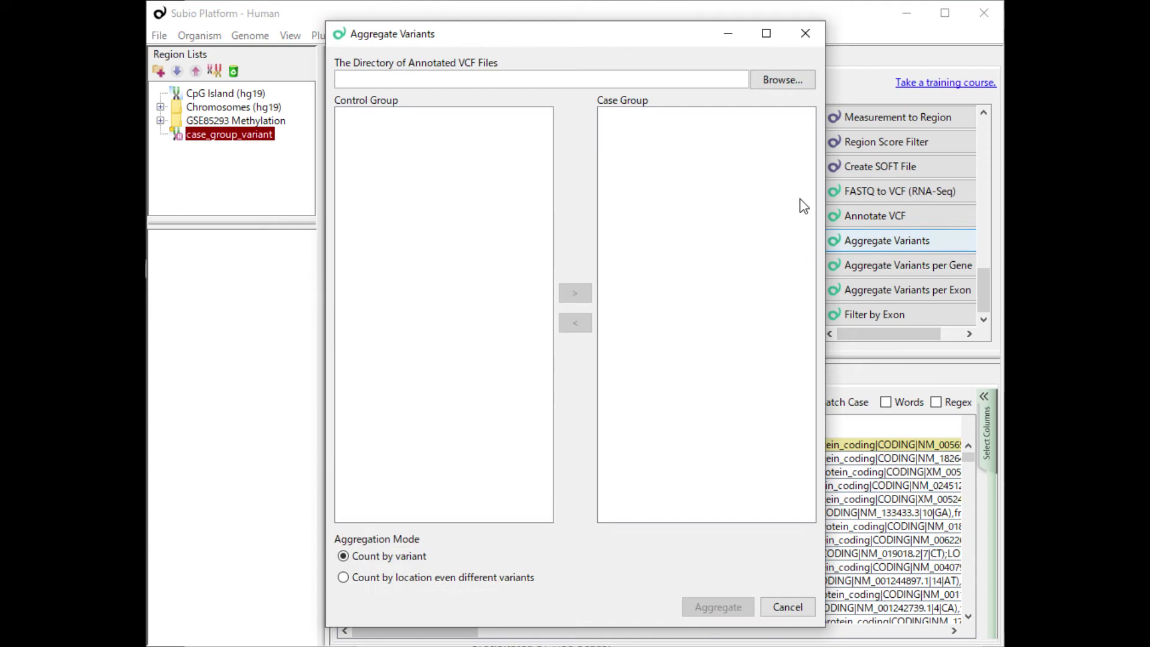
pyautogui.click(797, 88)
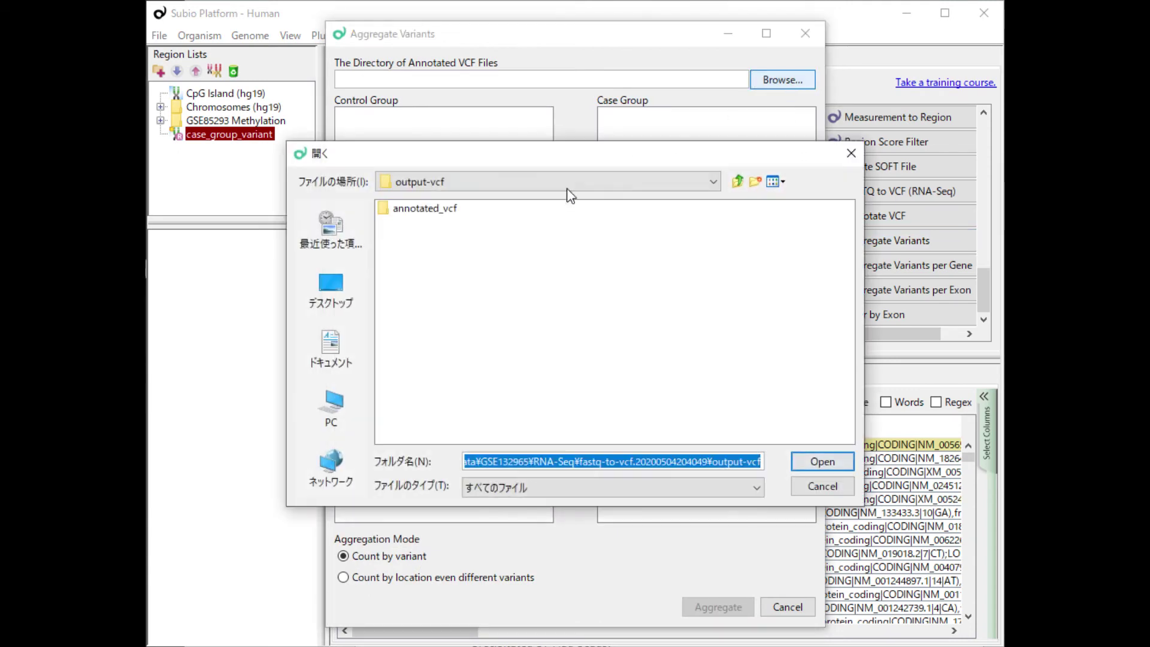
pyautogui.doubleClick(449, 210)
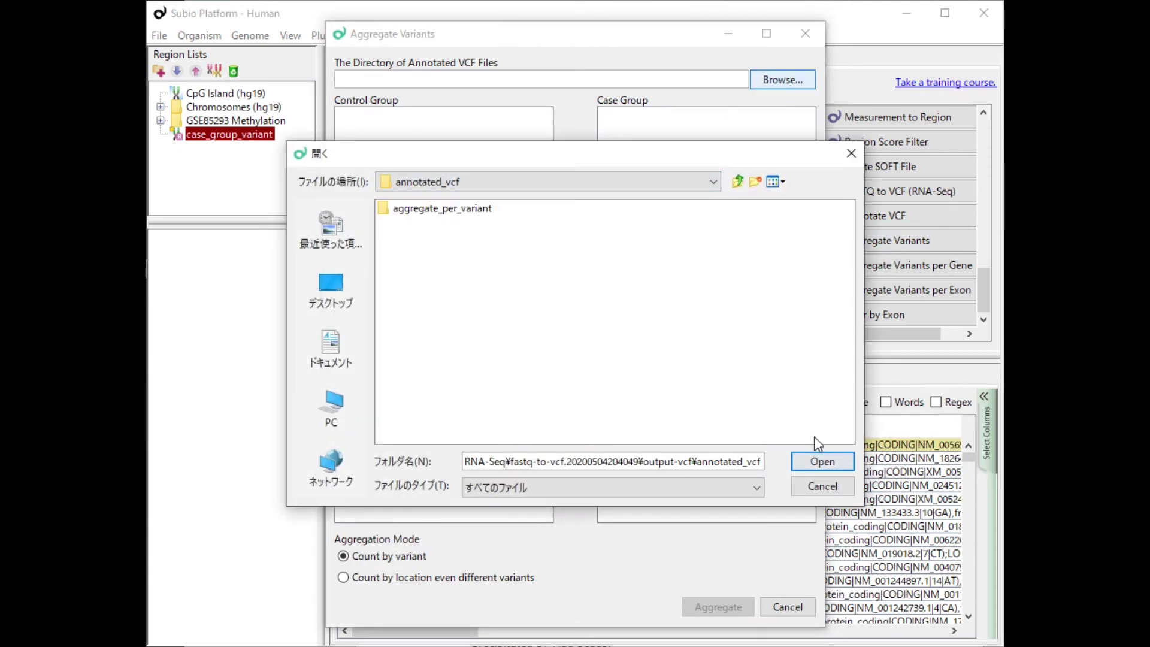
pyautogui.click(822, 462)
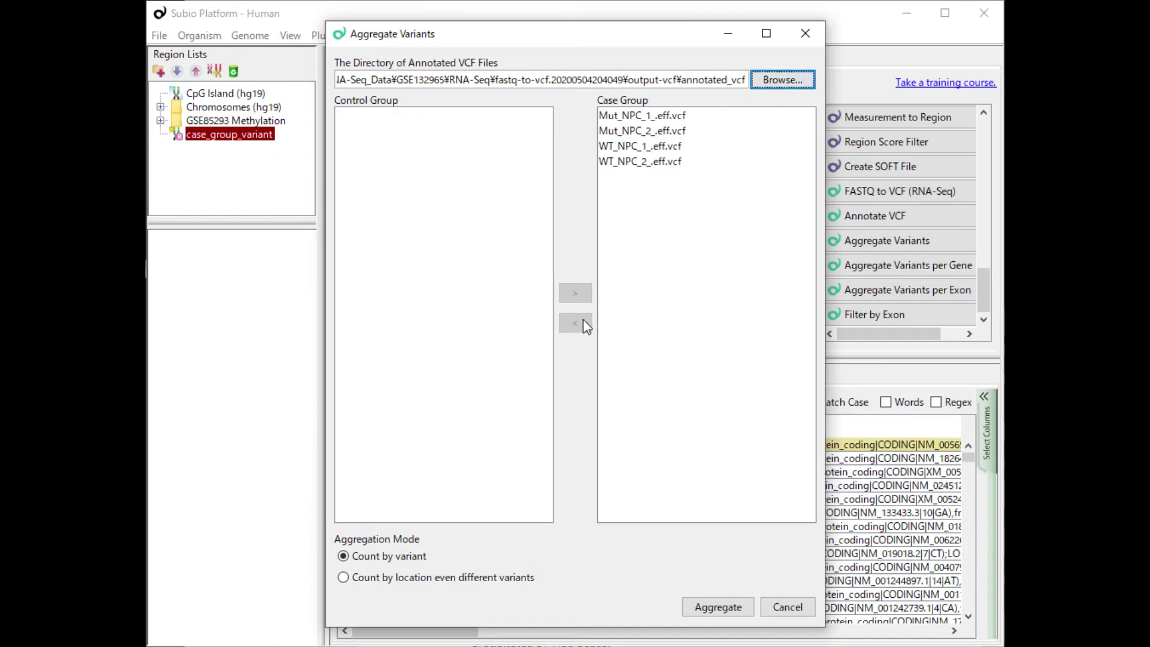
# Put the two WT_NPC files in the control group, count by location, and run the aggregation.
pyautogui.moveTo(623, 147); pyautogui.dragTo(623, 163)
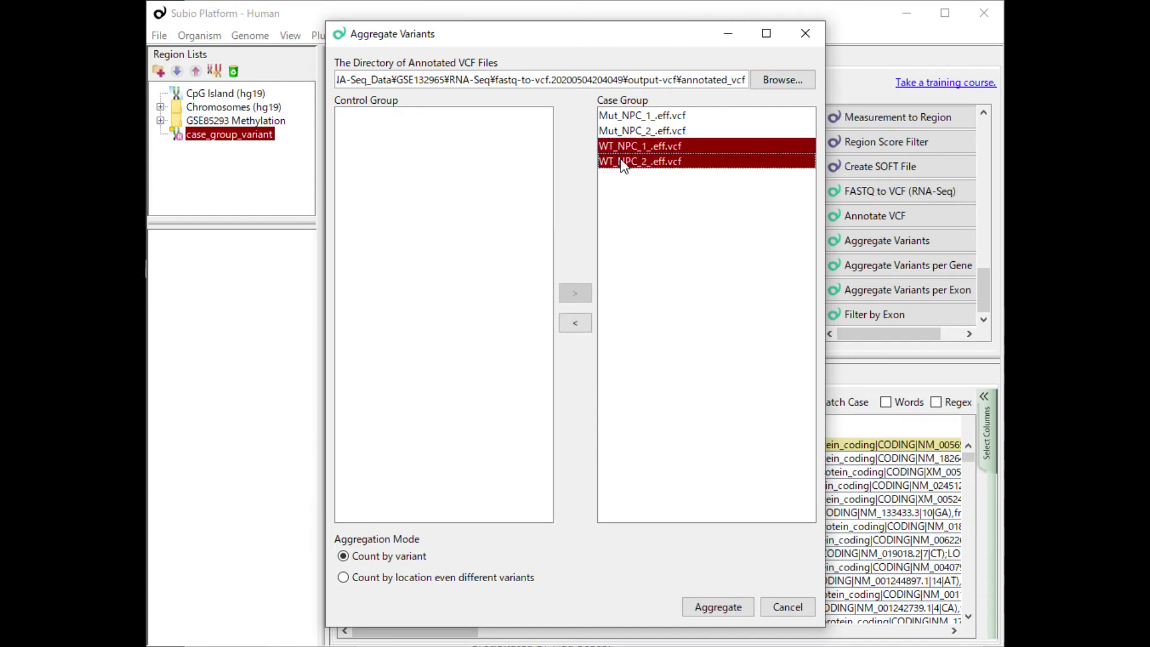
pyautogui.click(585, 321)
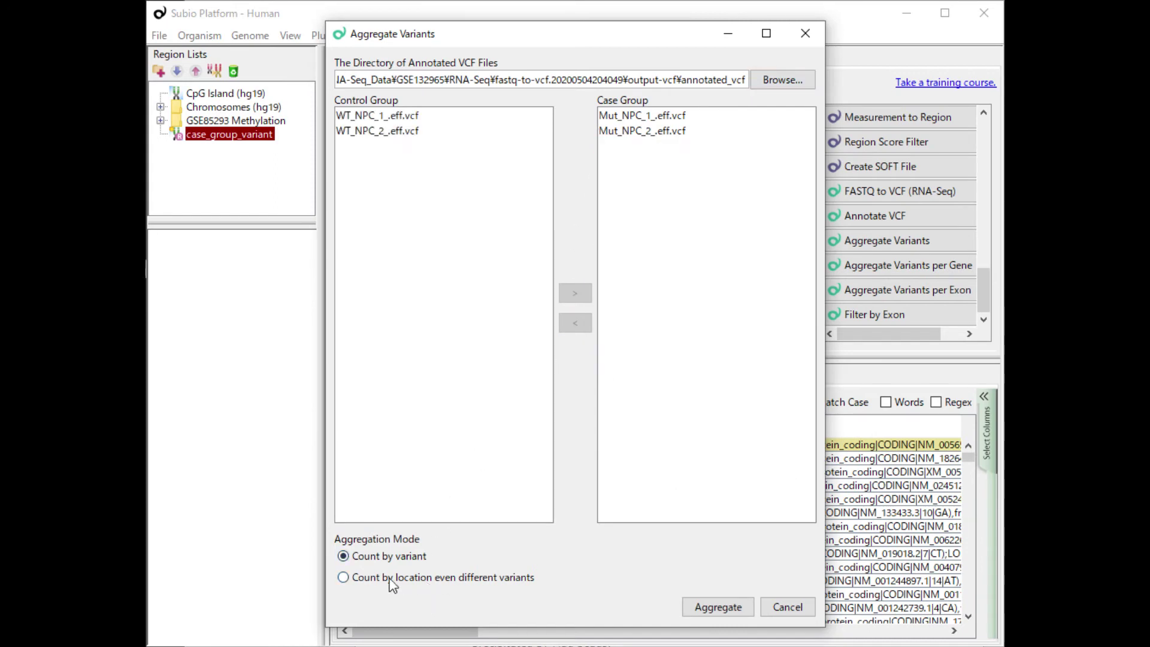
pyautogui.click(344, 578)
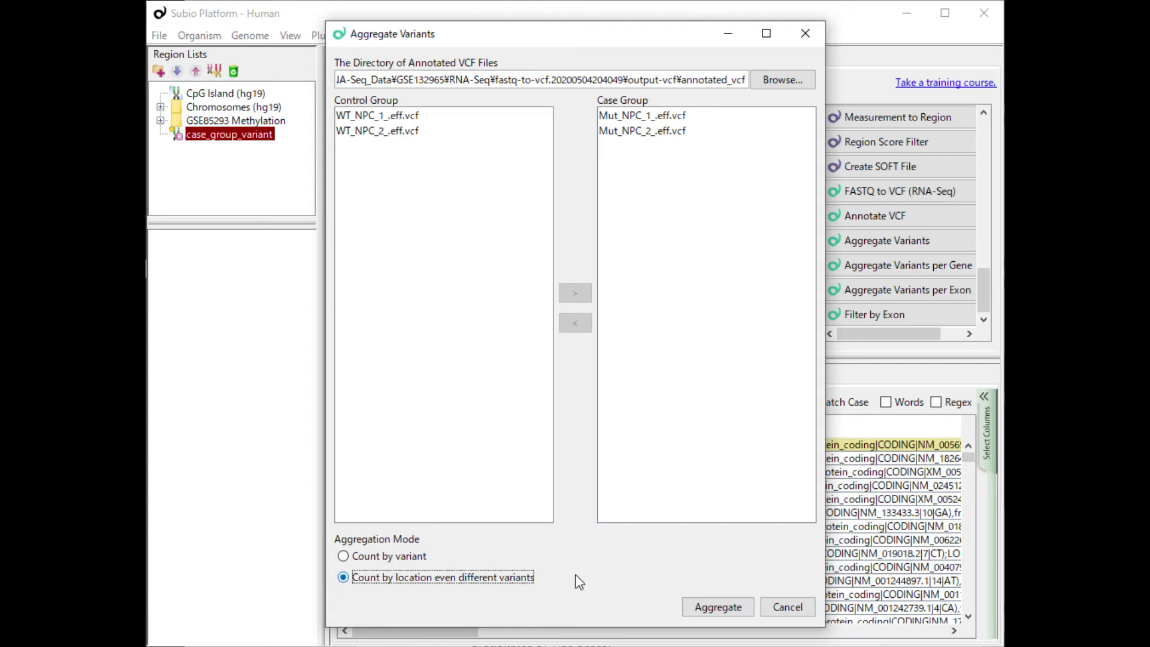
pyautogui.click(725, 610)
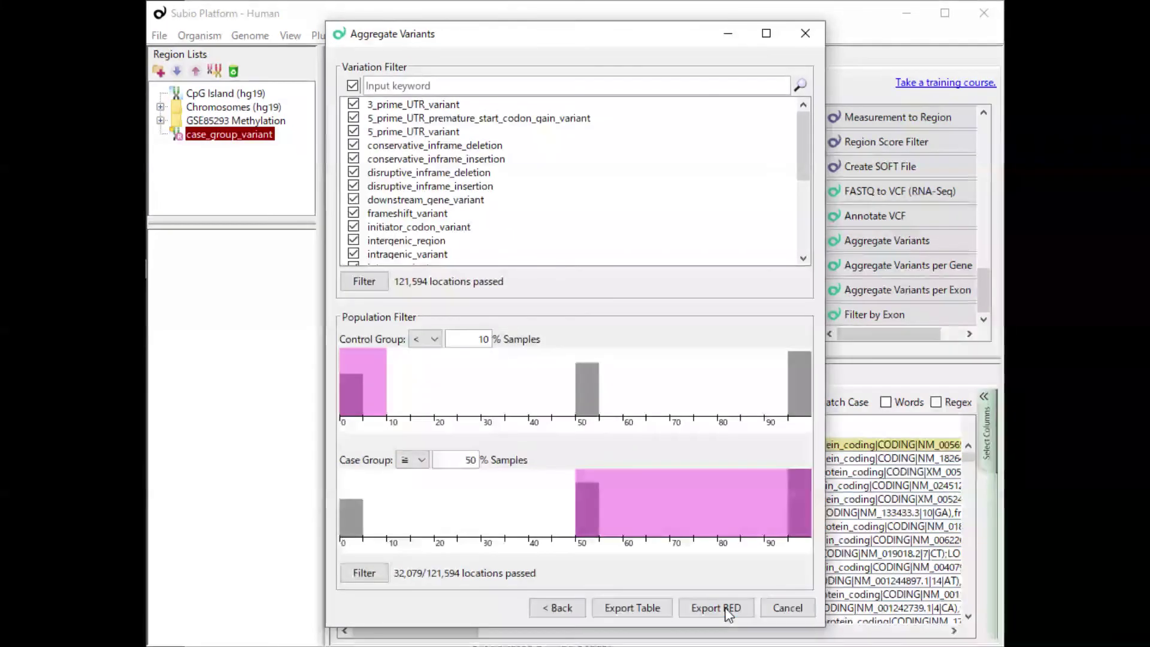
# Limit the variation filter to only missense_variant and frameshift_variant, then clear the search keyword.
pyautogui.click(352, 86)
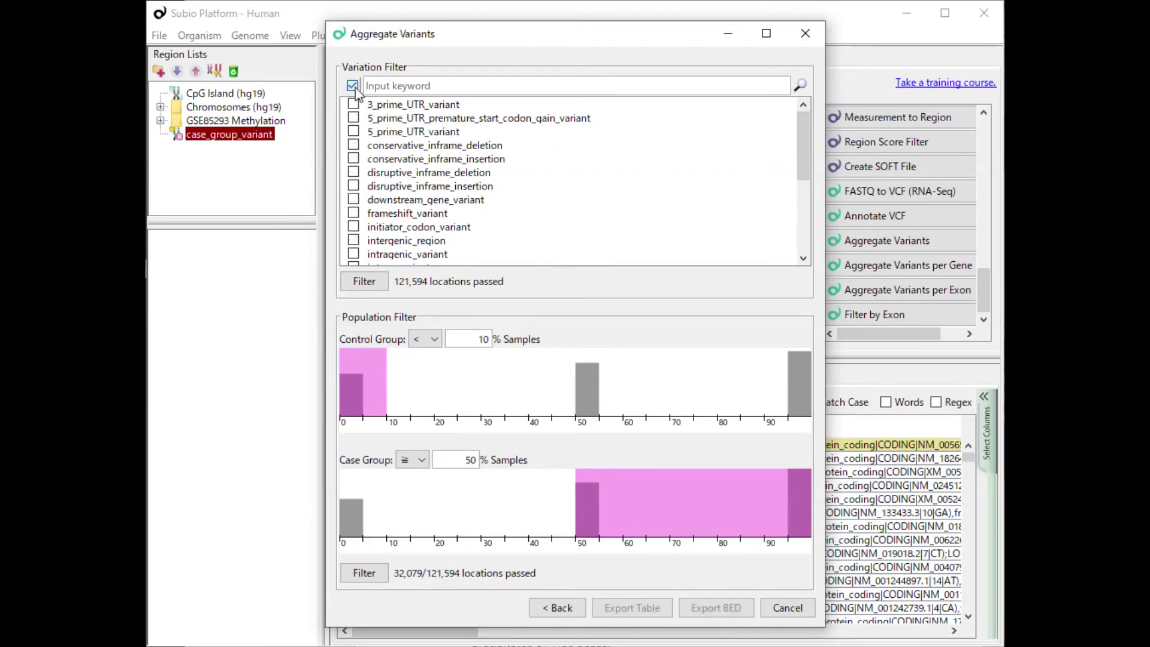
pyautogui.click(397, 88)
pyautogui.write('missen')
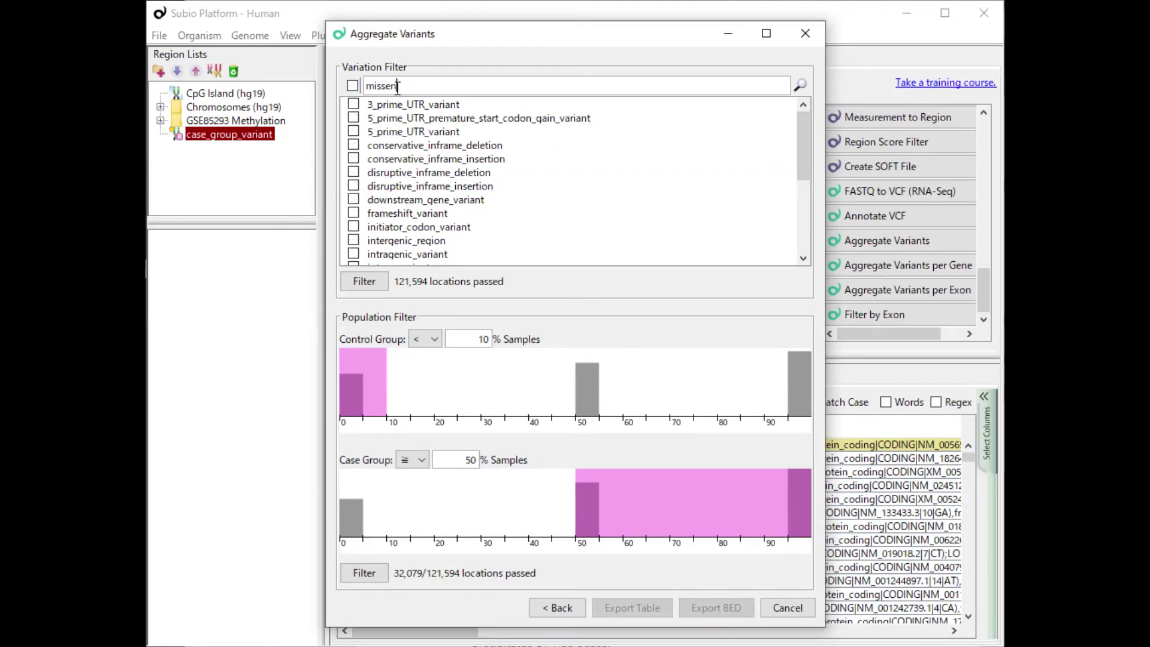
pyautogui.write('se')
pyautogui.click(354, 105)
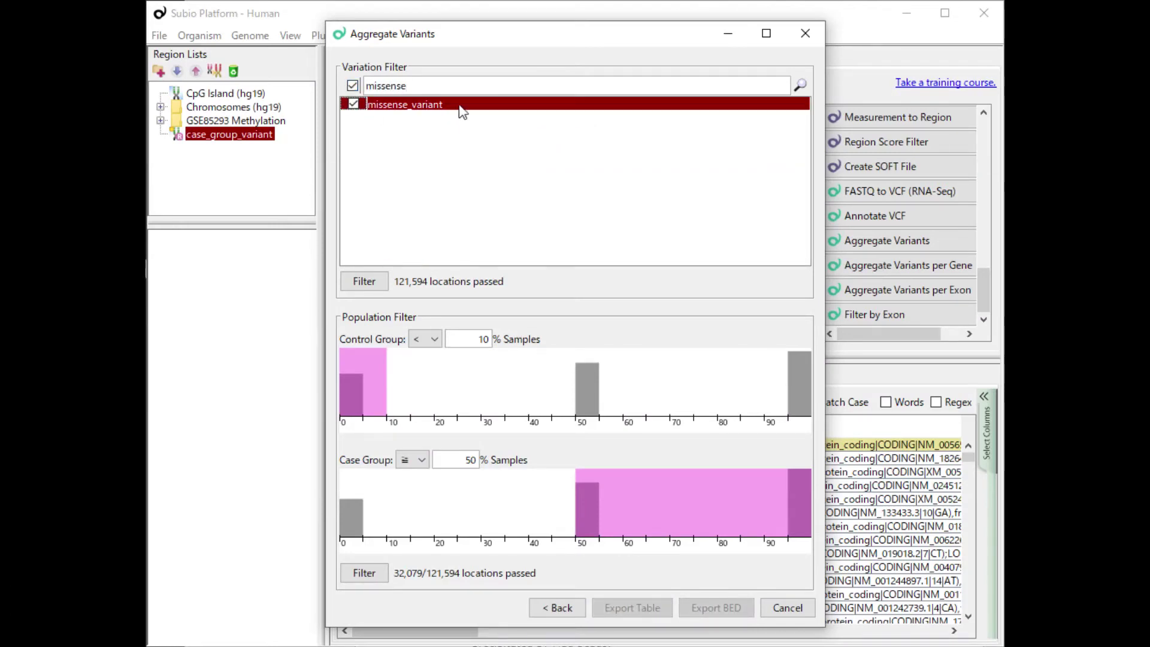
pyautogui.doubleClick(432, 82)
pyautogui.write('frame')
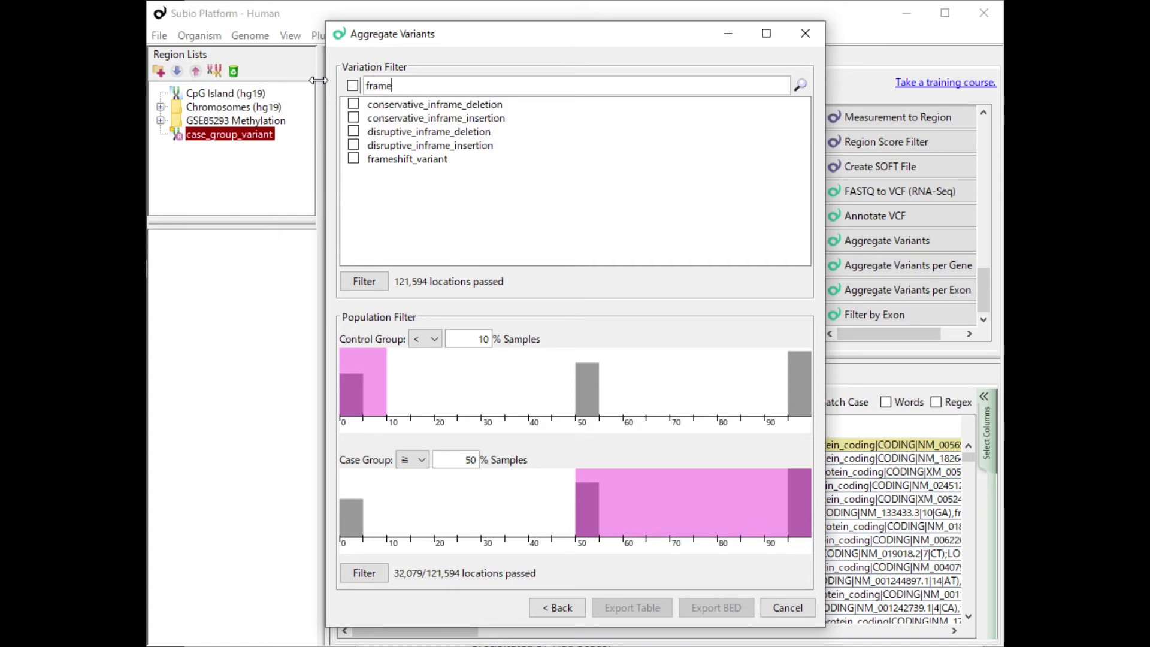
pyautogui.click(354, 160)
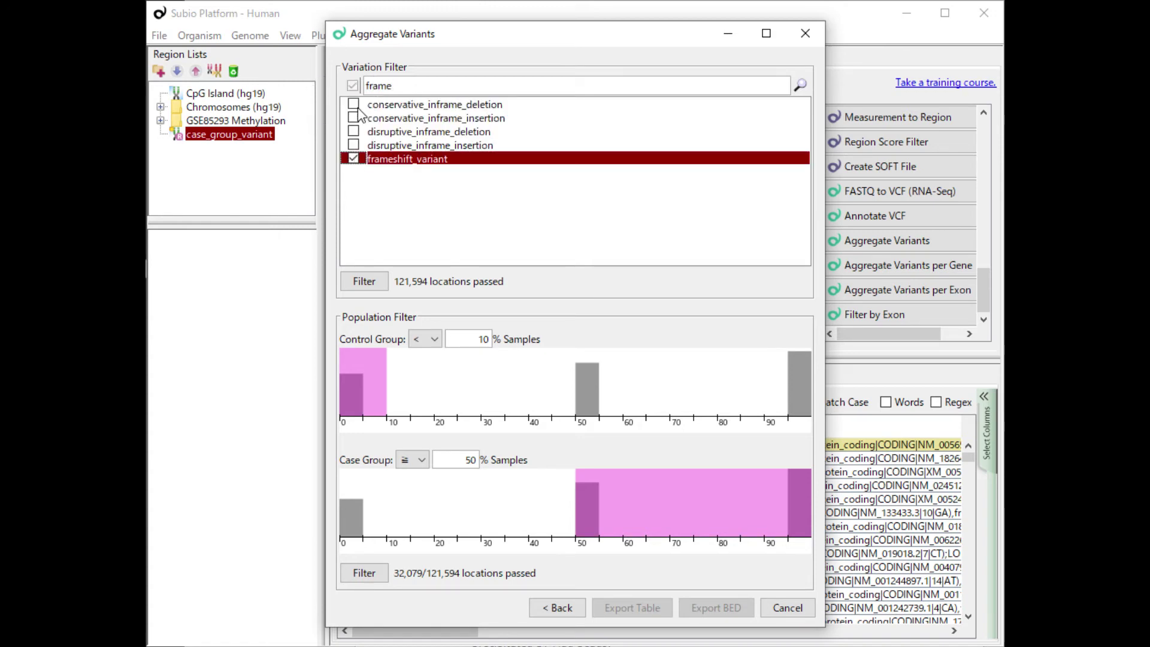
pyautogui.moveTo(397, 85); pyautogui.dragTo(343, 82)
pyautogui.press('BackSpace')
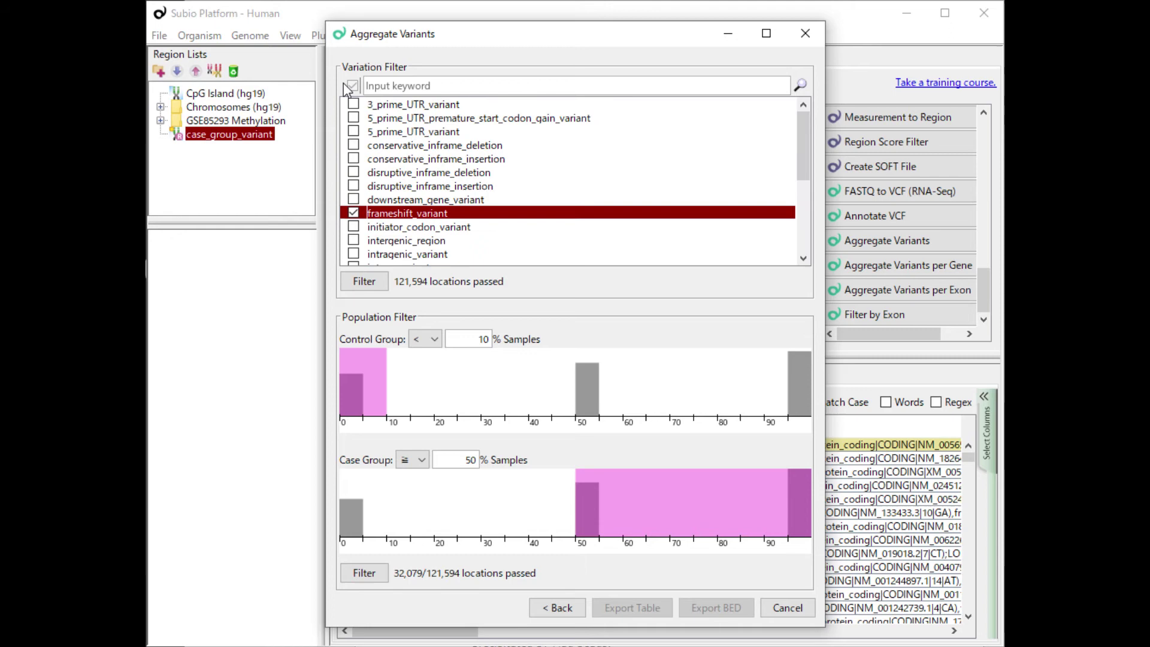
pyautogui.scroll(-2, 429, 190)
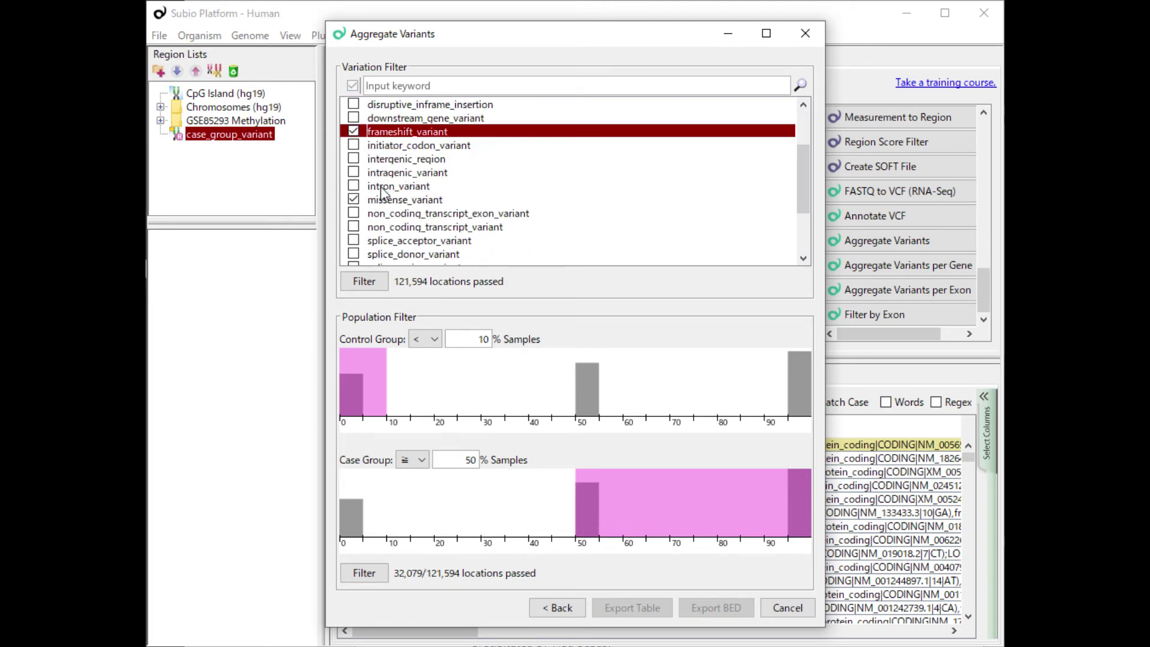
# Apply the variant filter, require case group ≥90%, and export the resulting 263-location table.
pyautogui.click(364, 272)
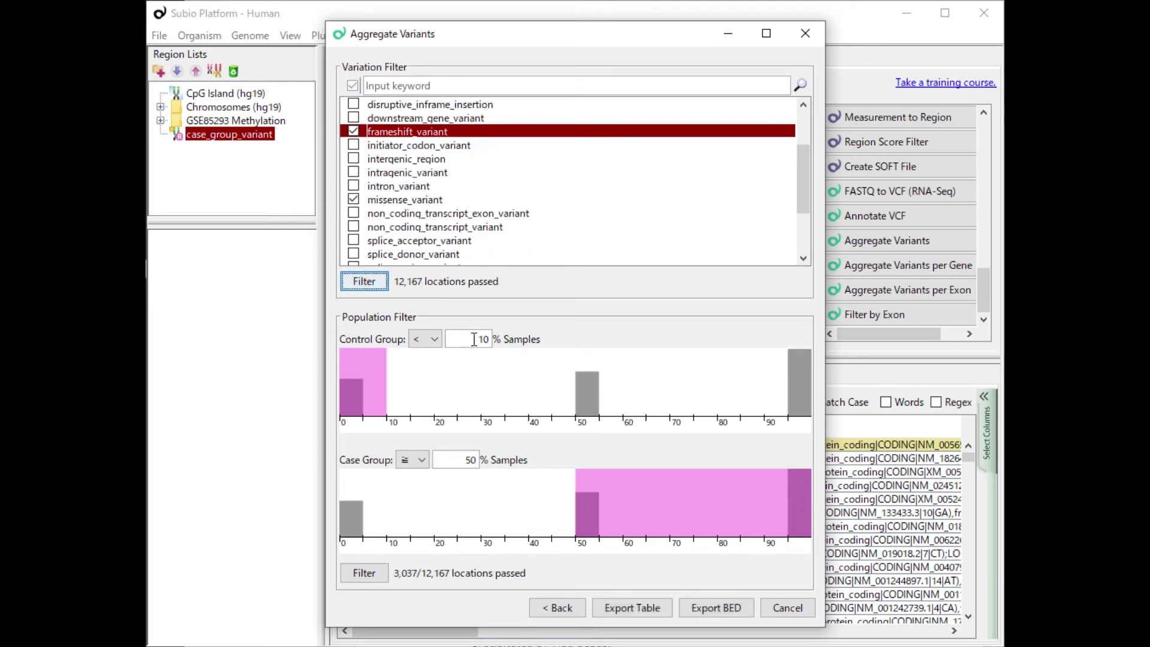
pyautogui.click(459, 462)
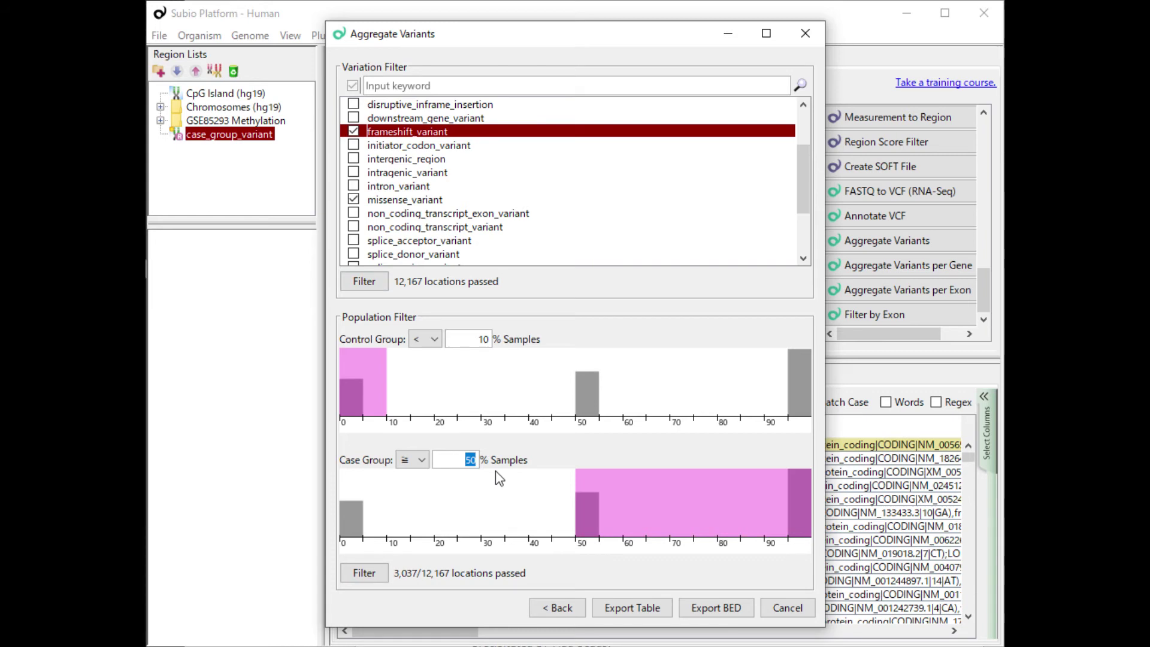
pyautogui.write('90')
pyautogui.click(385, 577)
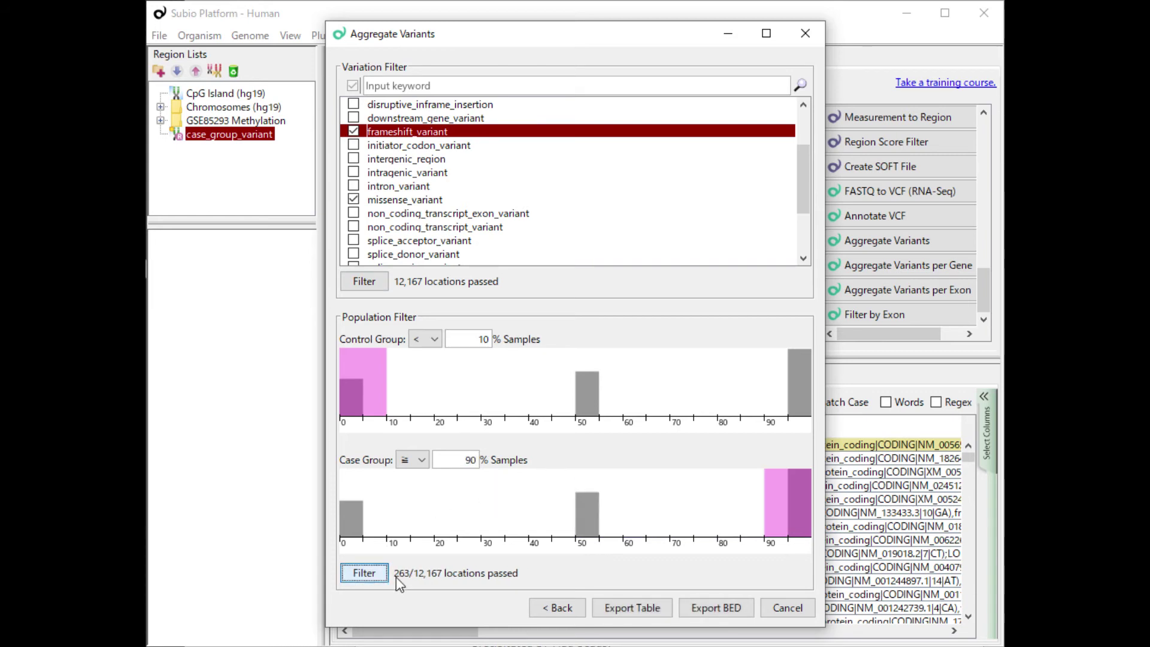
pyautogui.click(643, 609)
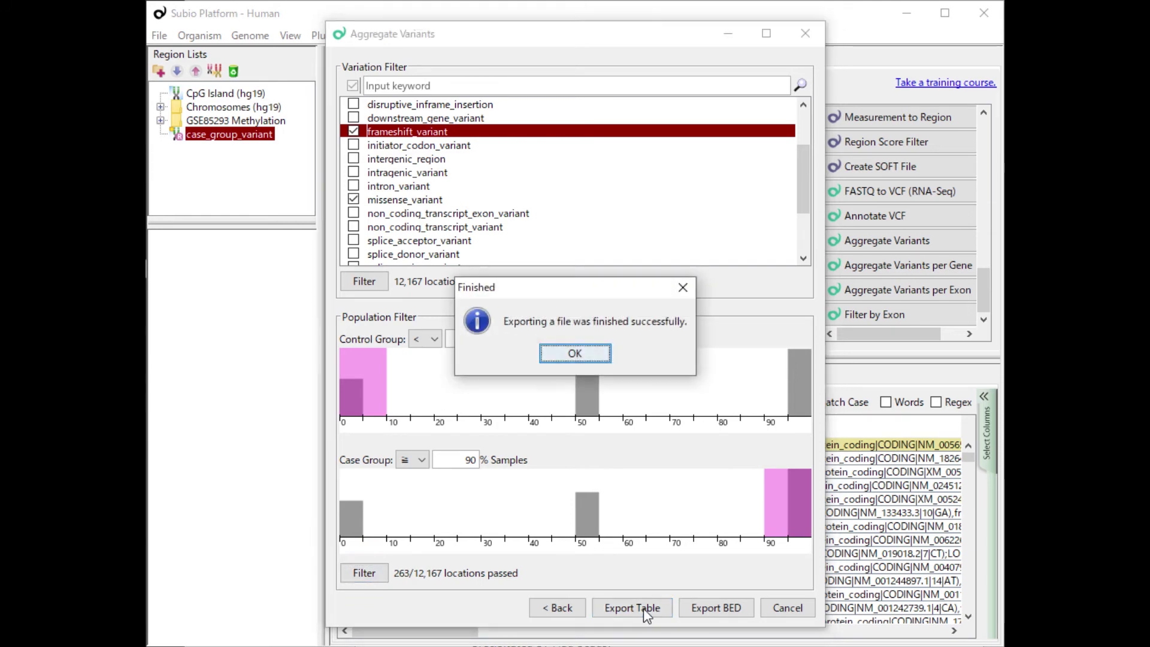
pyautogui.click(596, 358)
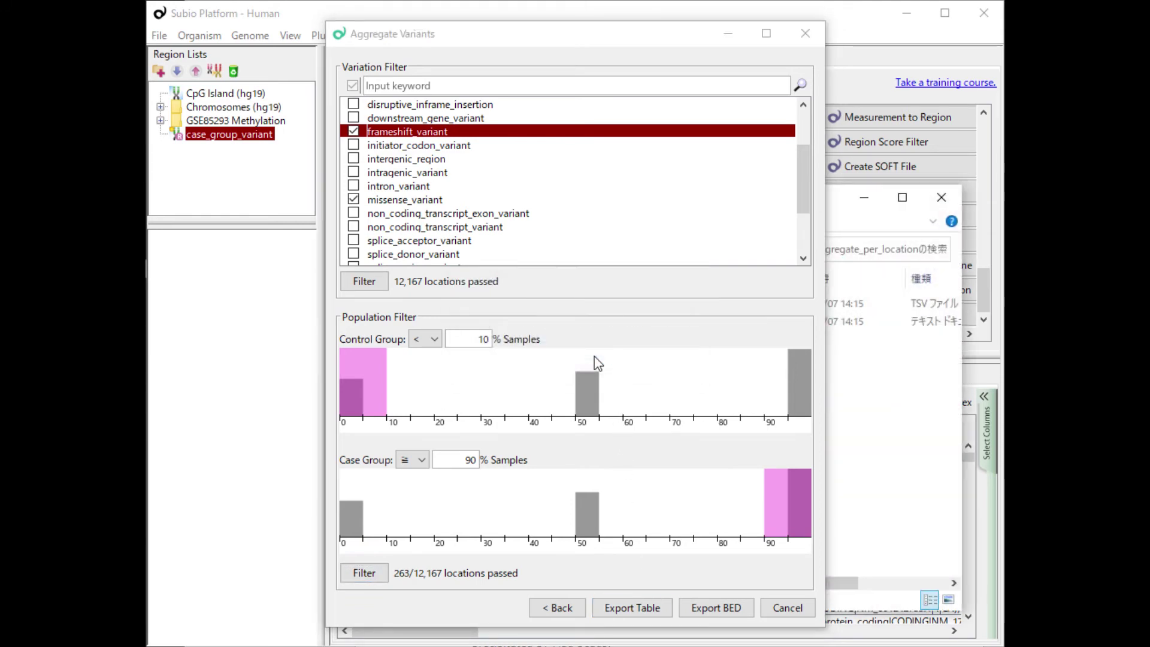
# Minimize the aggregation dialog and open aggregate_per_location from the annotated_vcf folder.
pyautogui.click(729, 30)
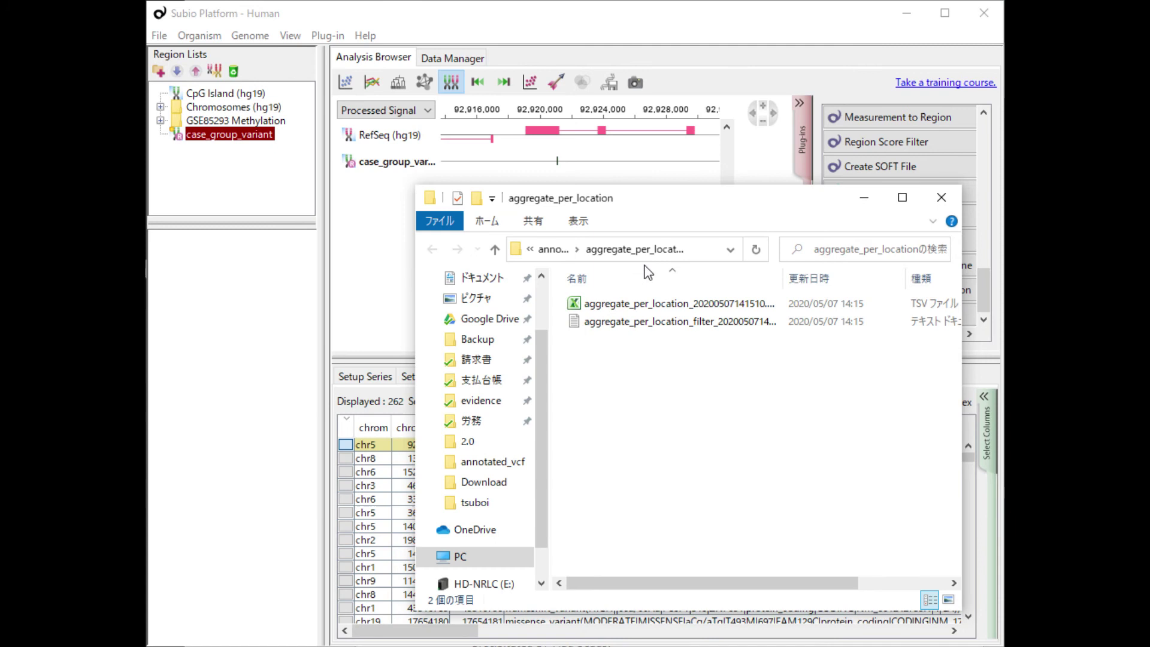
pyautogui.click(551, 249)
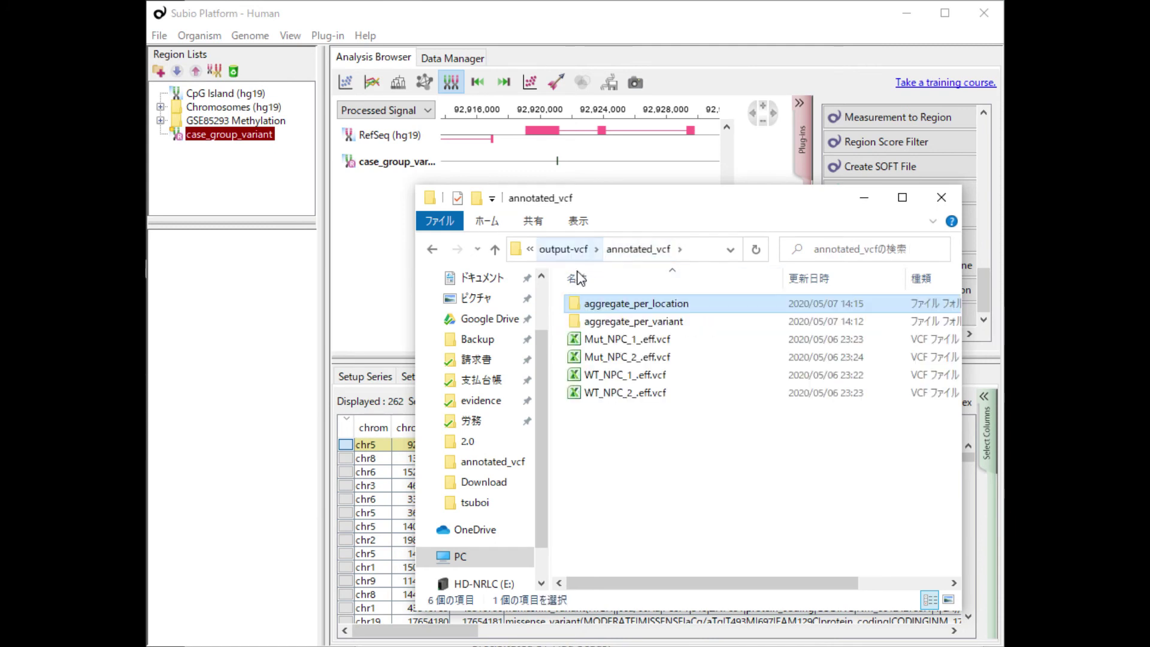
pyautogui.doubleClick(618, 304)
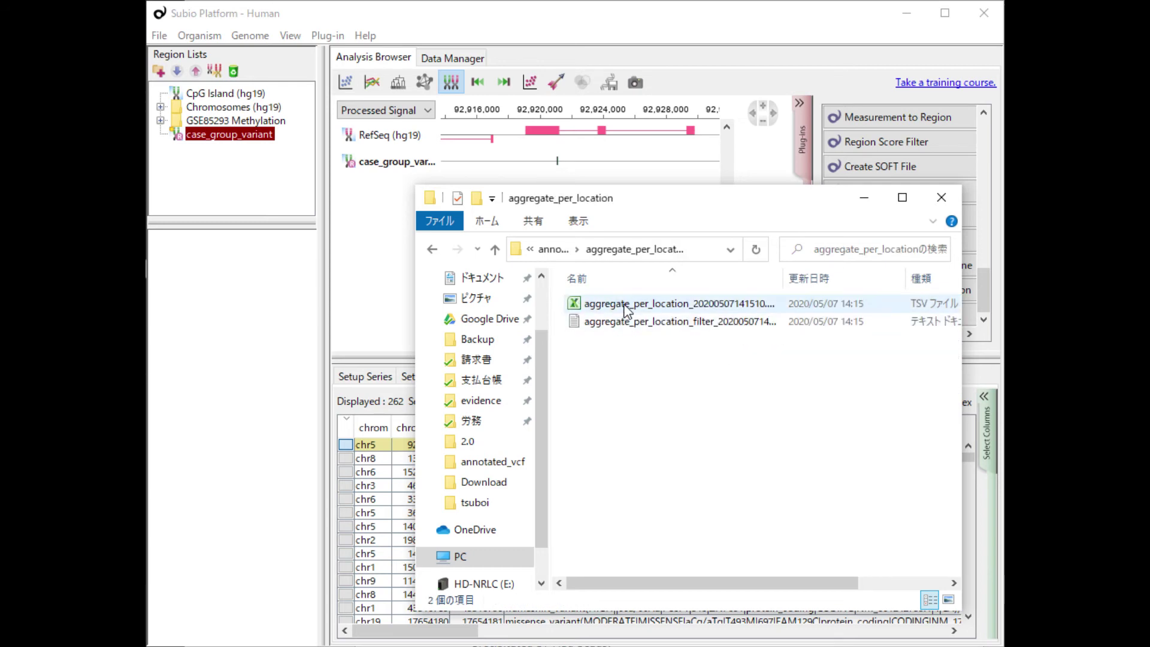
# Open the per-location TSV in Excel beside the per-variant table and compare frameshift totals, 47 versus 46.
pyautogui.doubleClick(620, 304)
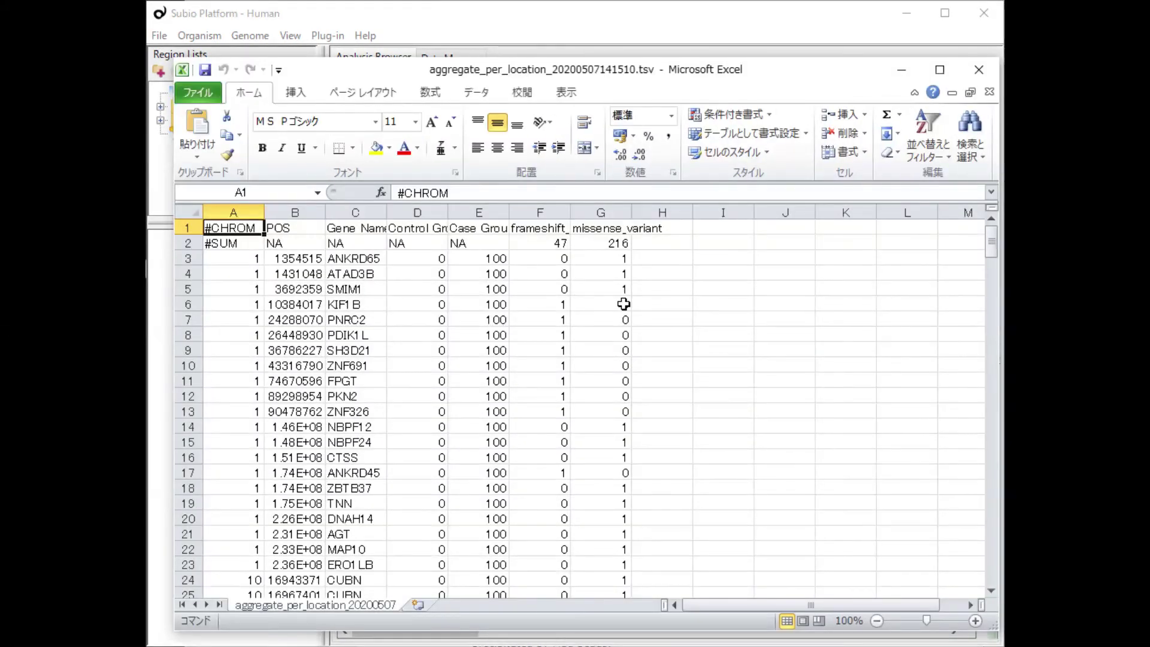
pyautogui.click(535, 256)
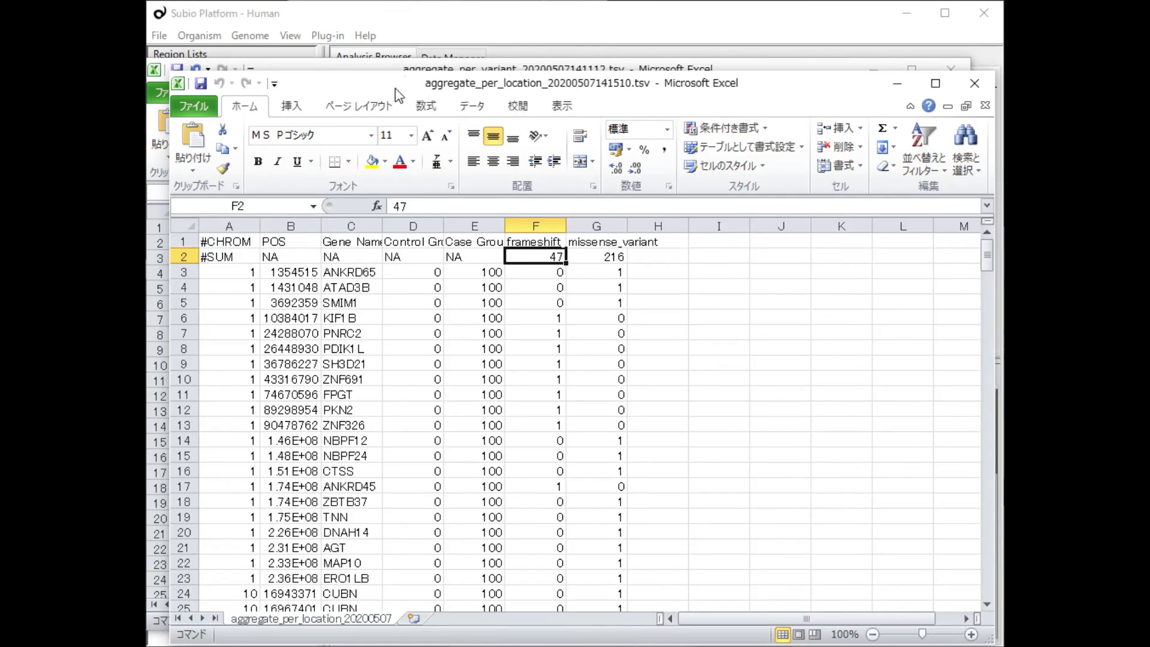
pyautogui.moveTo(398, 84); pyautogui.dragTo(704, 85)
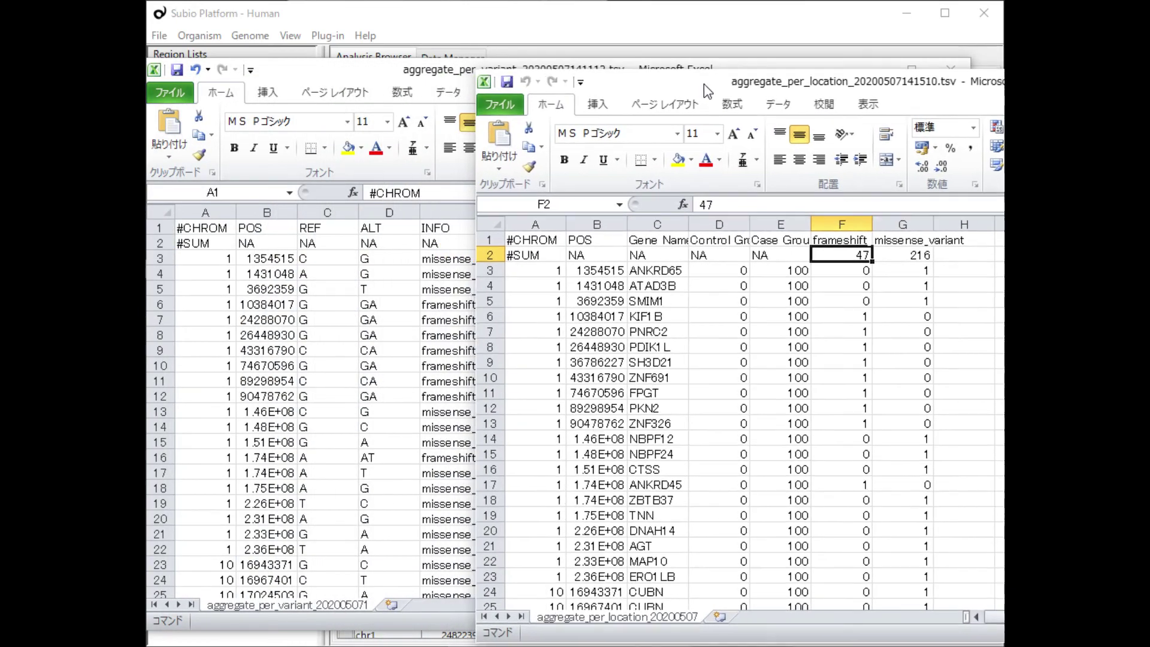
pyautogui.click(388, 290)
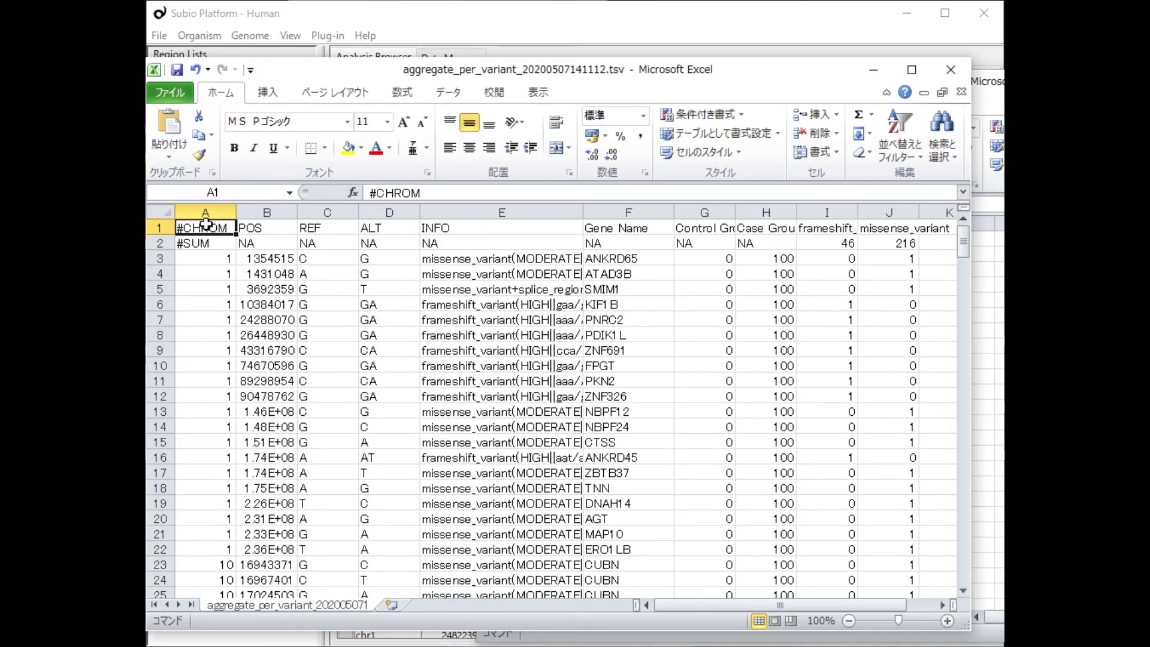
pyautogui.click(820, 249)
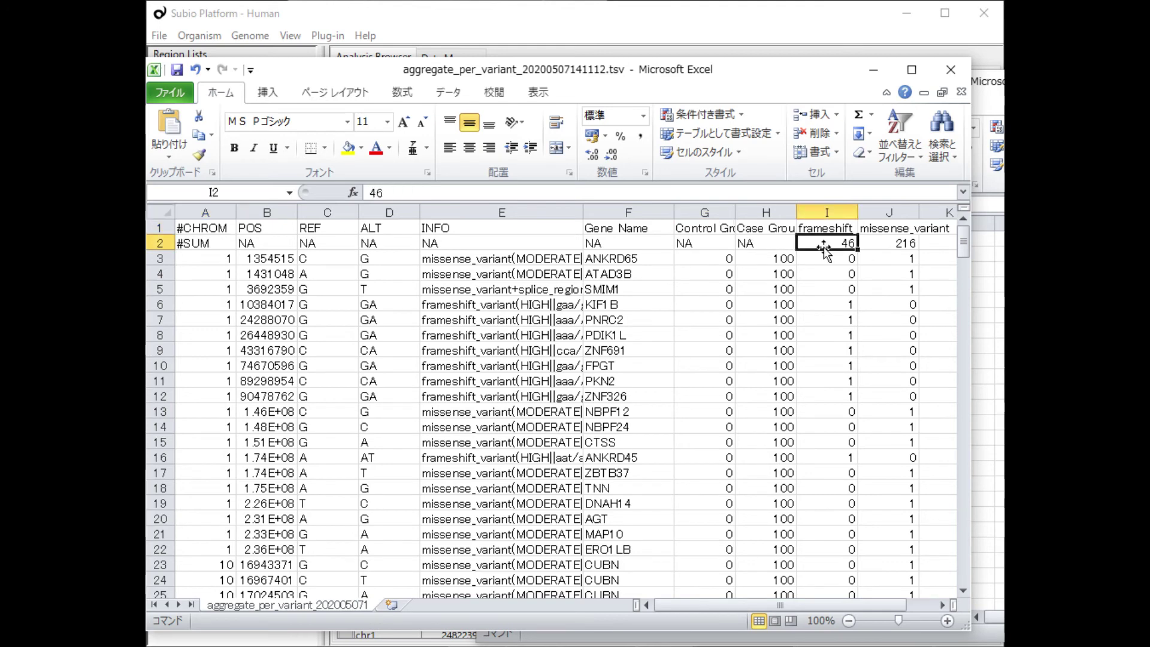
# Select the SH3D21 row at position 36786227 in the per-location table.
pyautogui.click(983, 252)
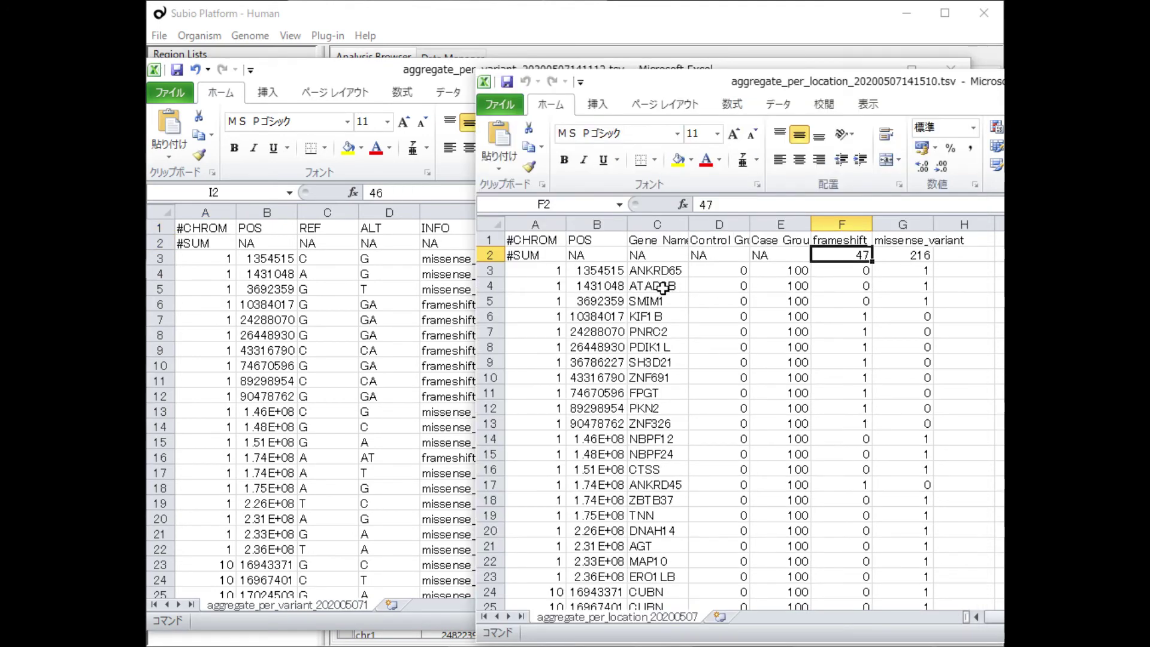
pyautogui.click(591, 361)
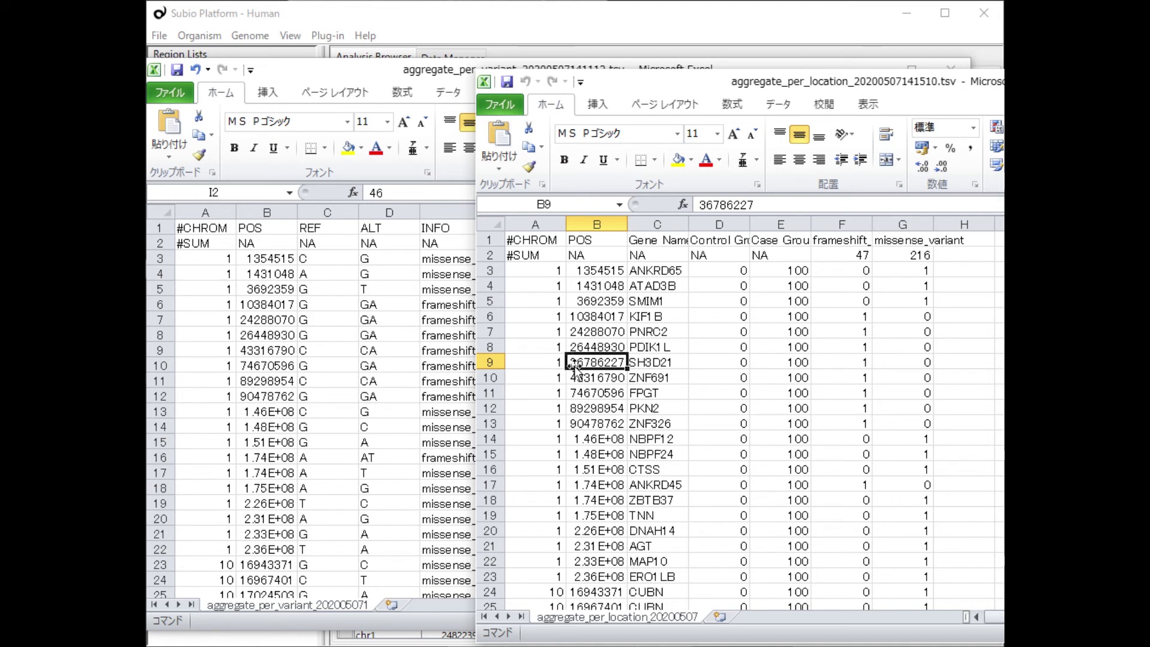
pyautogui.moveTo(548, 362); pyautogui.dragTo(790, 362)
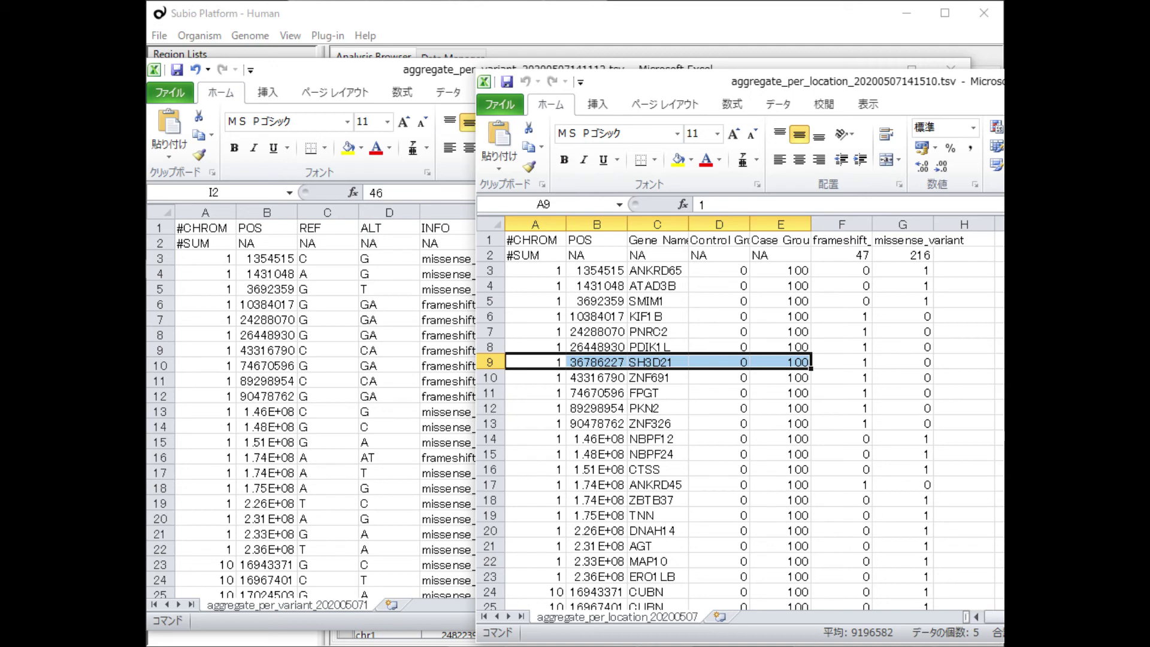
# Rerun Aggregate Variants with 'Count by variant', returning to the filter showing all 122,288 variants.
pyautogui.click(407, 636)
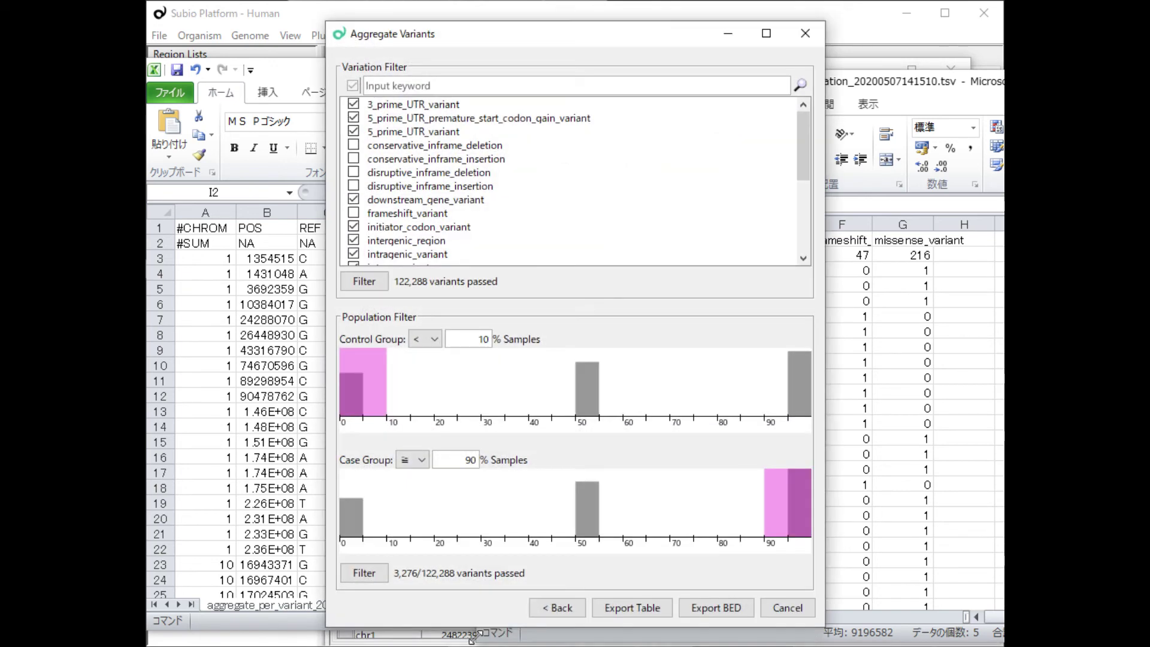
pyautogui.click(556, 608)
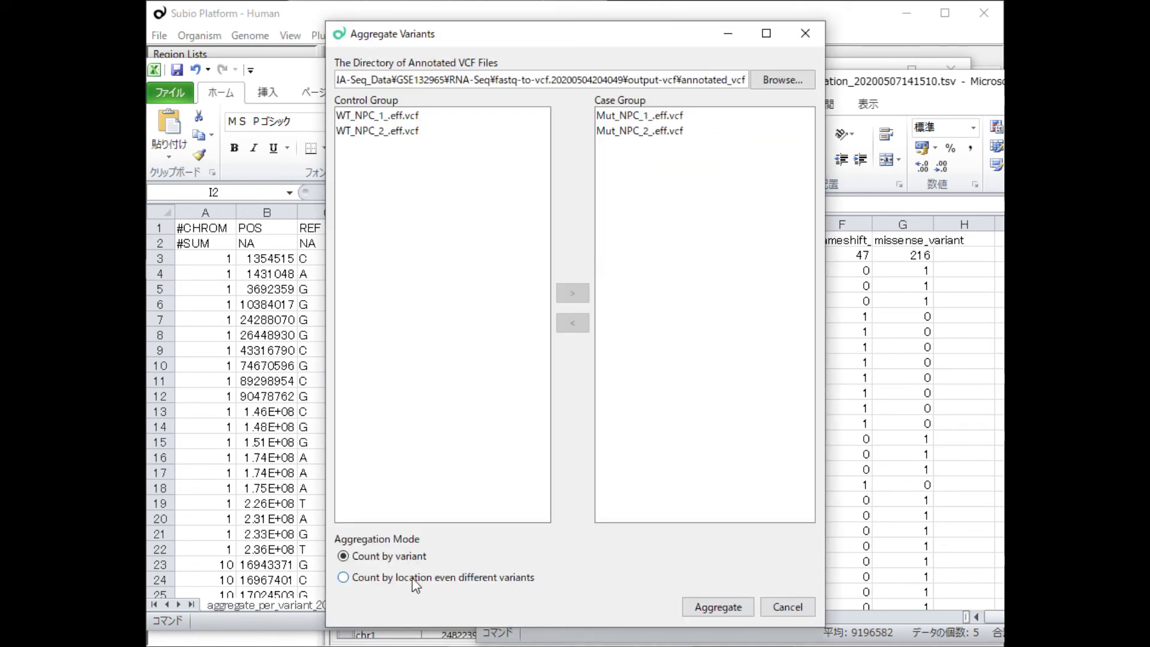
pyautogui.click(722, 608)
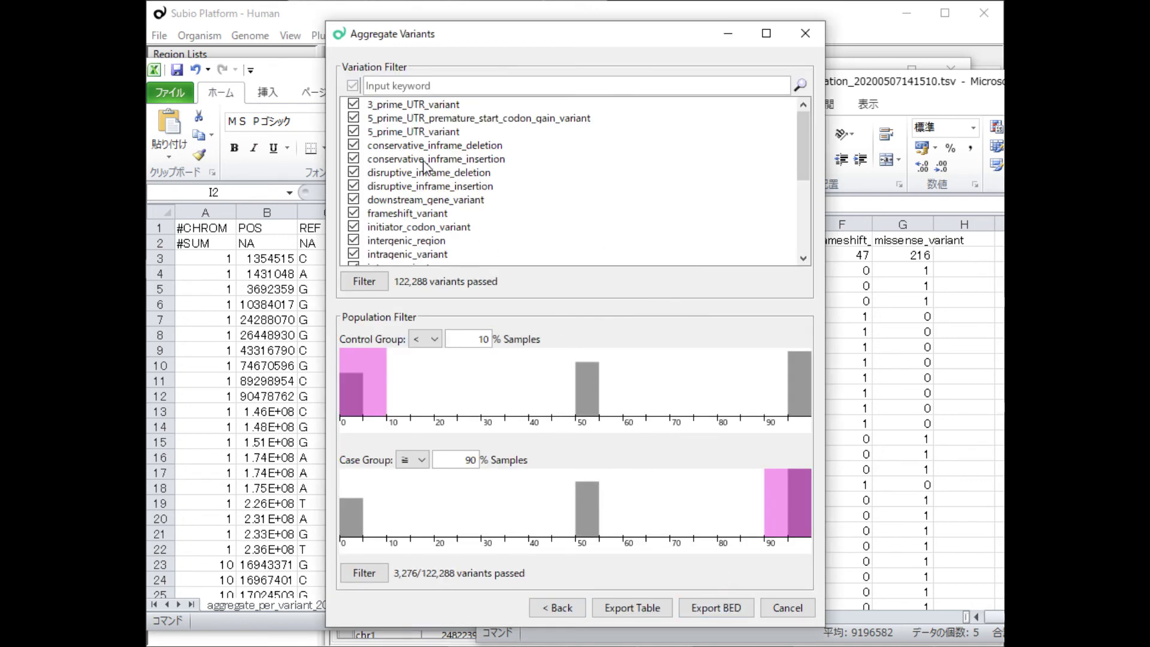
# Filter the variant types to frameshift_variant only, using the keyword 'frame'.
pyautogui.click(353, 86)
pyautogui.click(395, 82)
pyautogui.write('f')
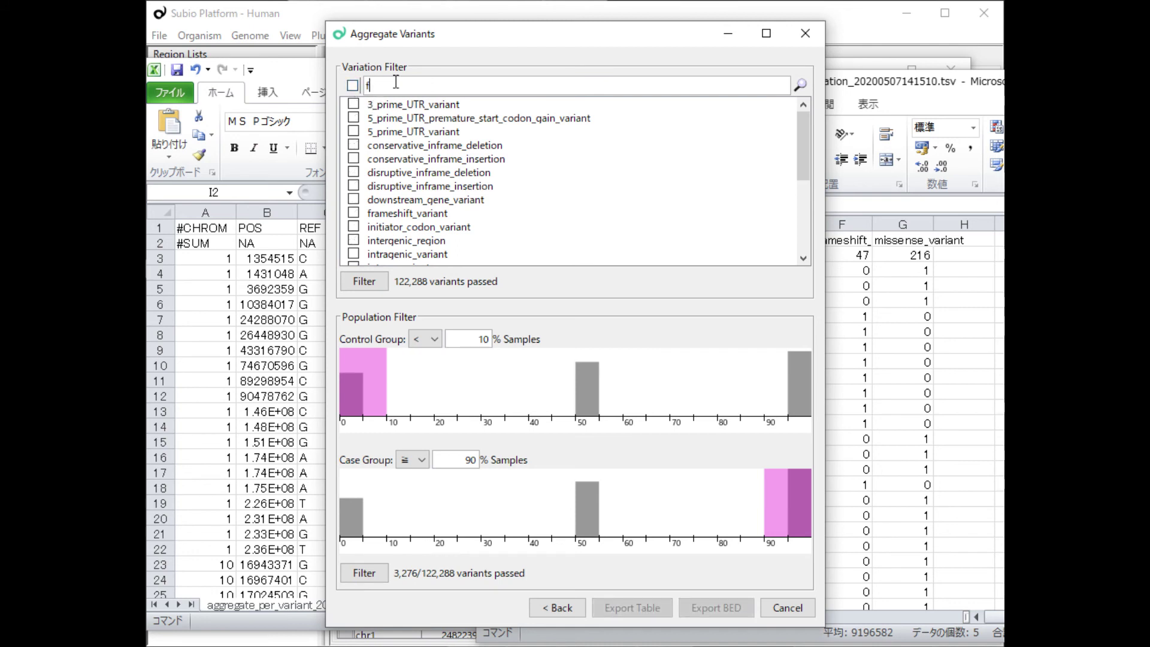
pyautogui.write('rame')
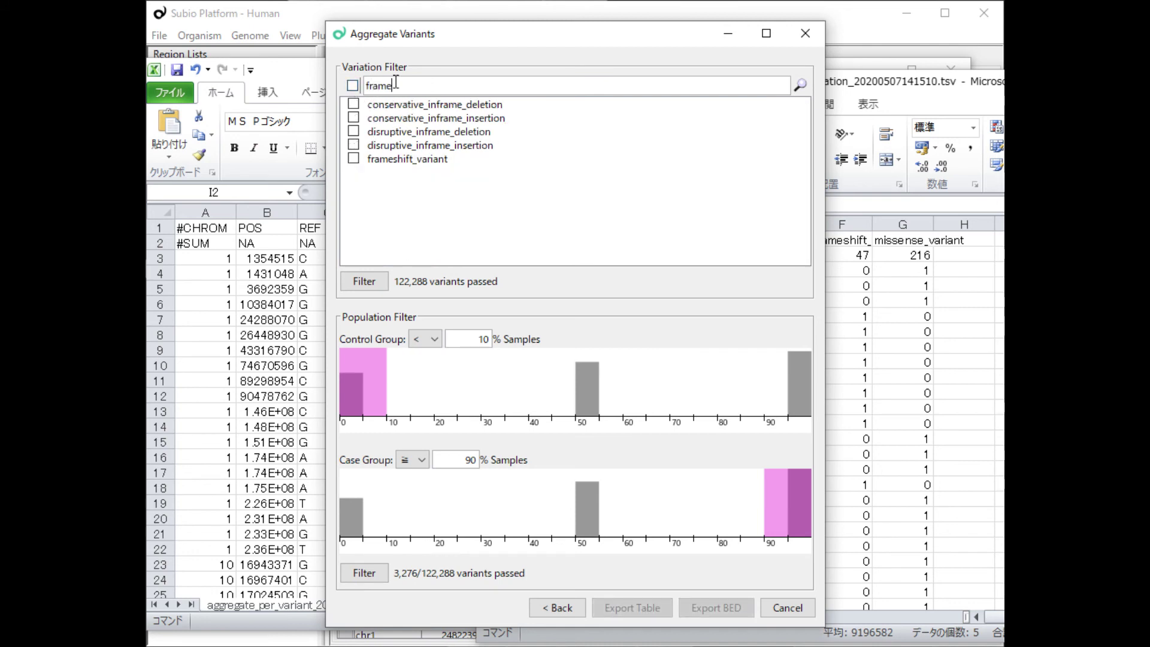
pyautogui.click(354, 159)
pyautogui.click(365, 281)
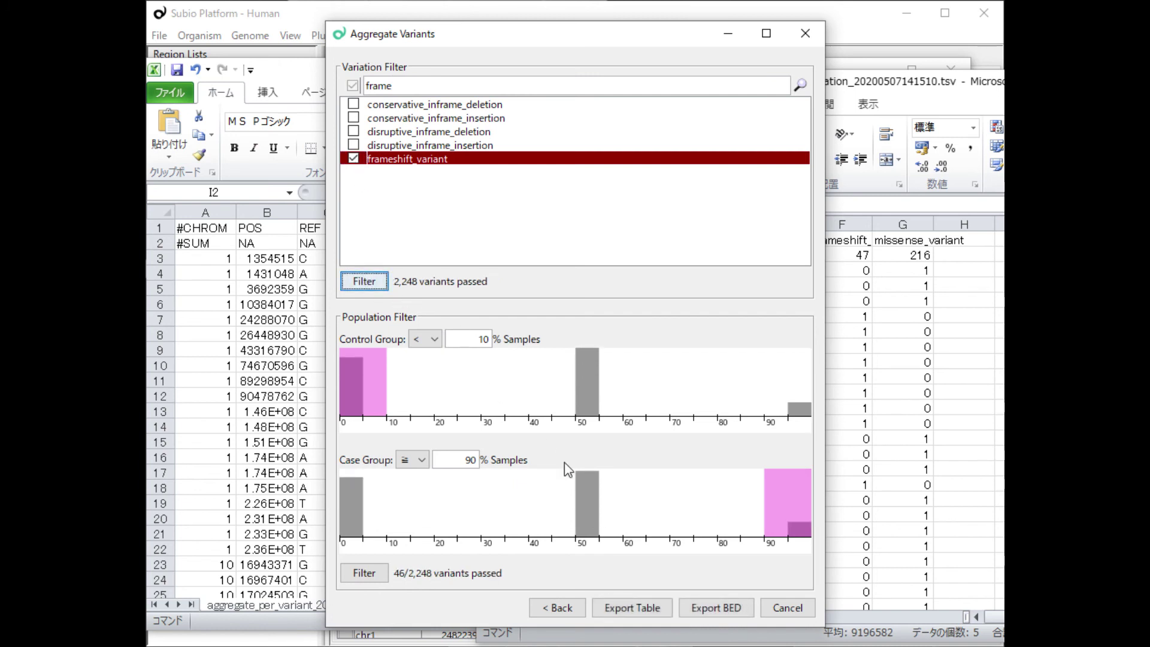
# Require at least 50% of the Case Group and export the 940 passing variants as a table.
pyautogui.doubleClick(451, 454)
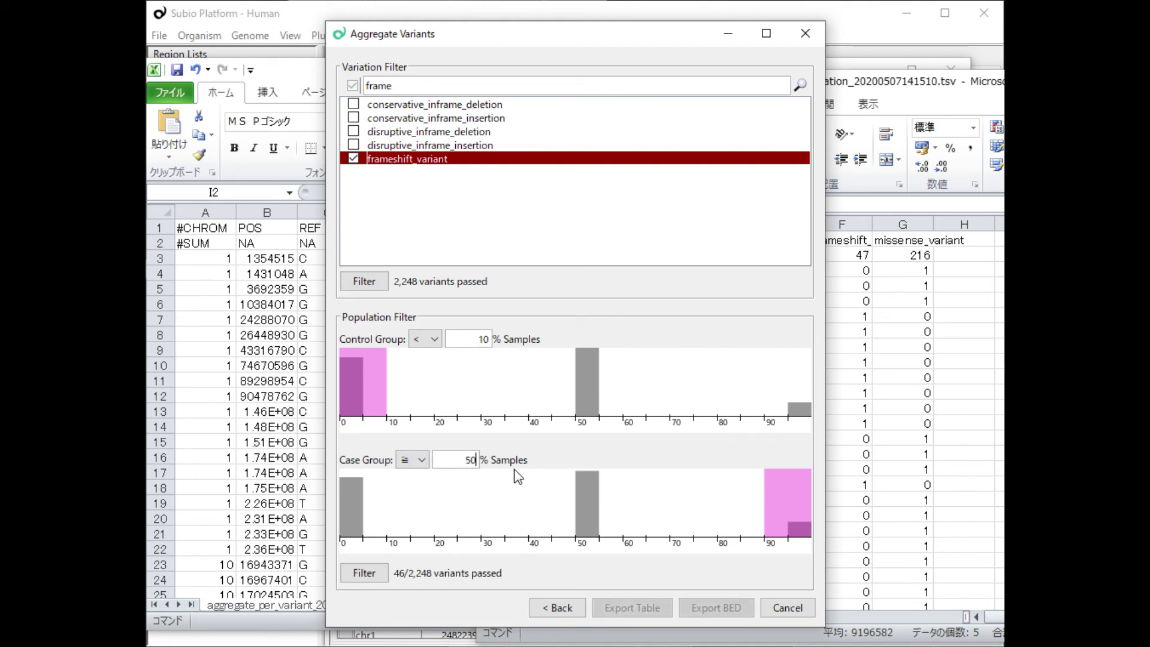
pyautogui.click(364, 570)
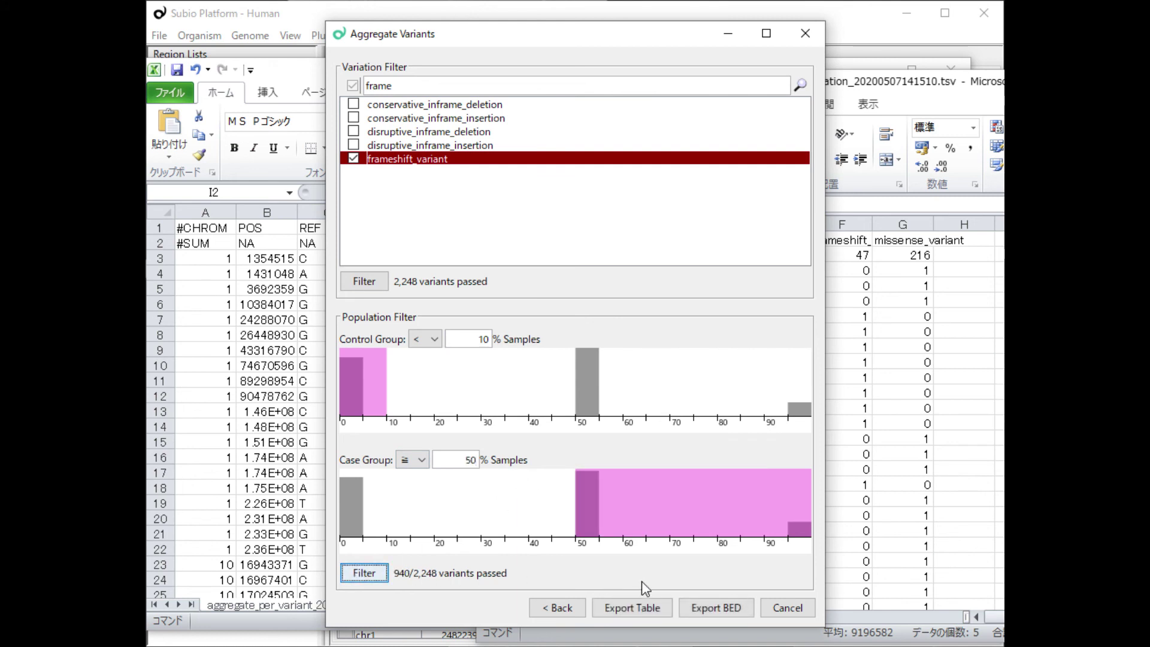
pyautogui.click(651, 610)
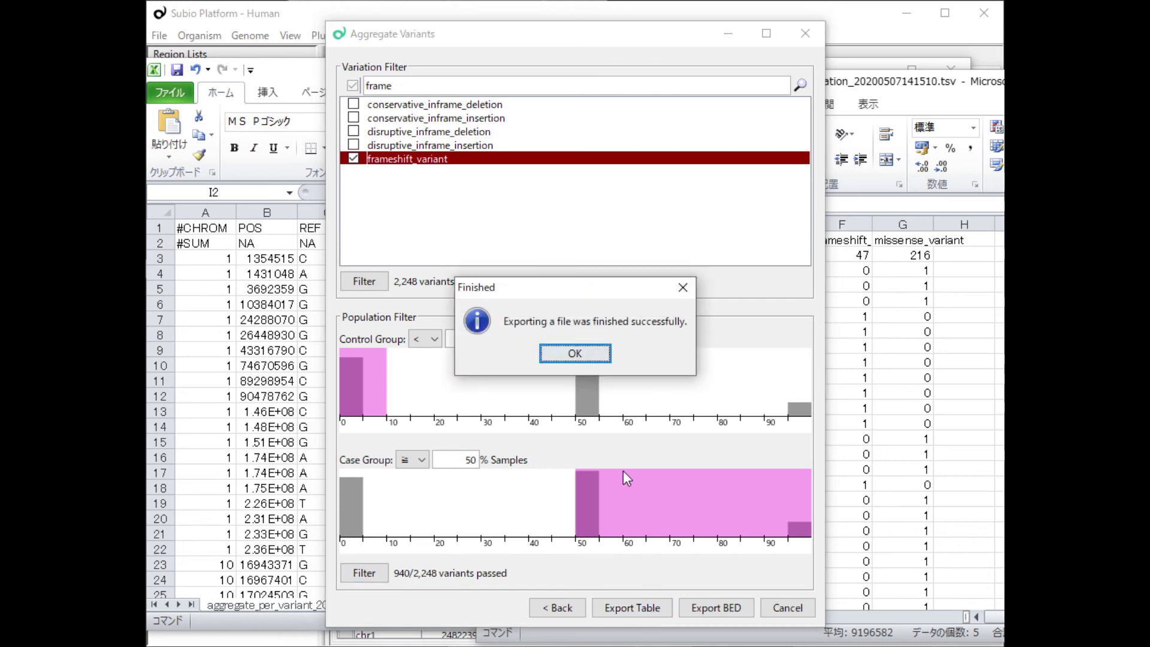
pyautogui.click(594, 354)
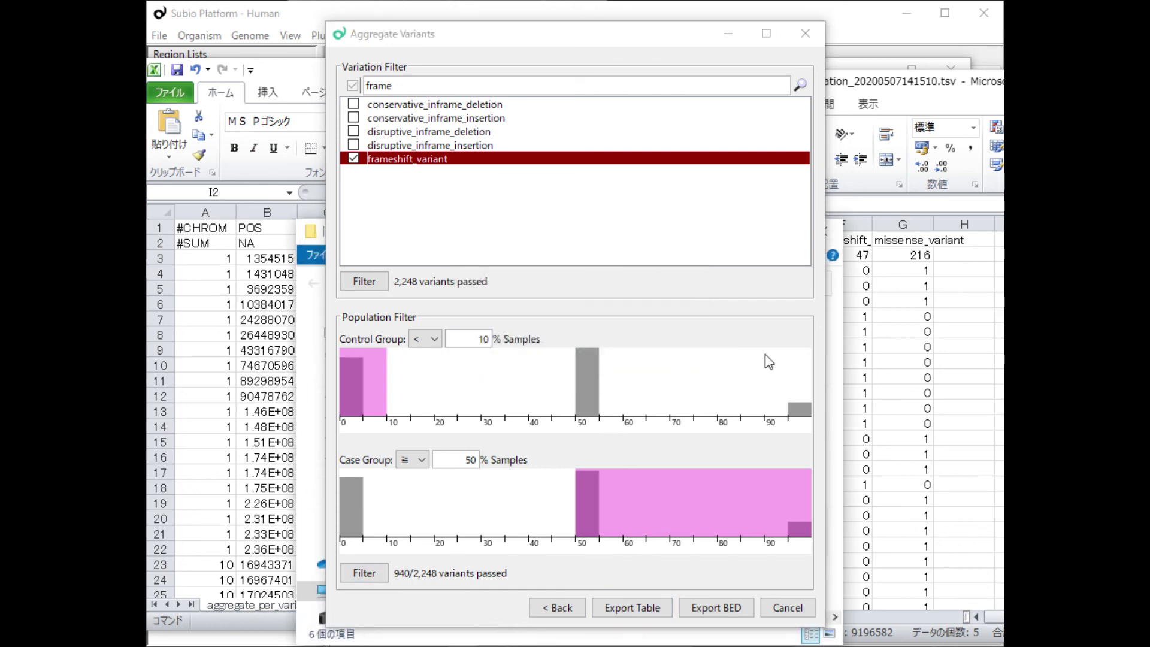
# Minimize the aggregation window and open aggregate_per_variant_20200507144120.tsv in Excel.
pyautogui.click(732, 30)
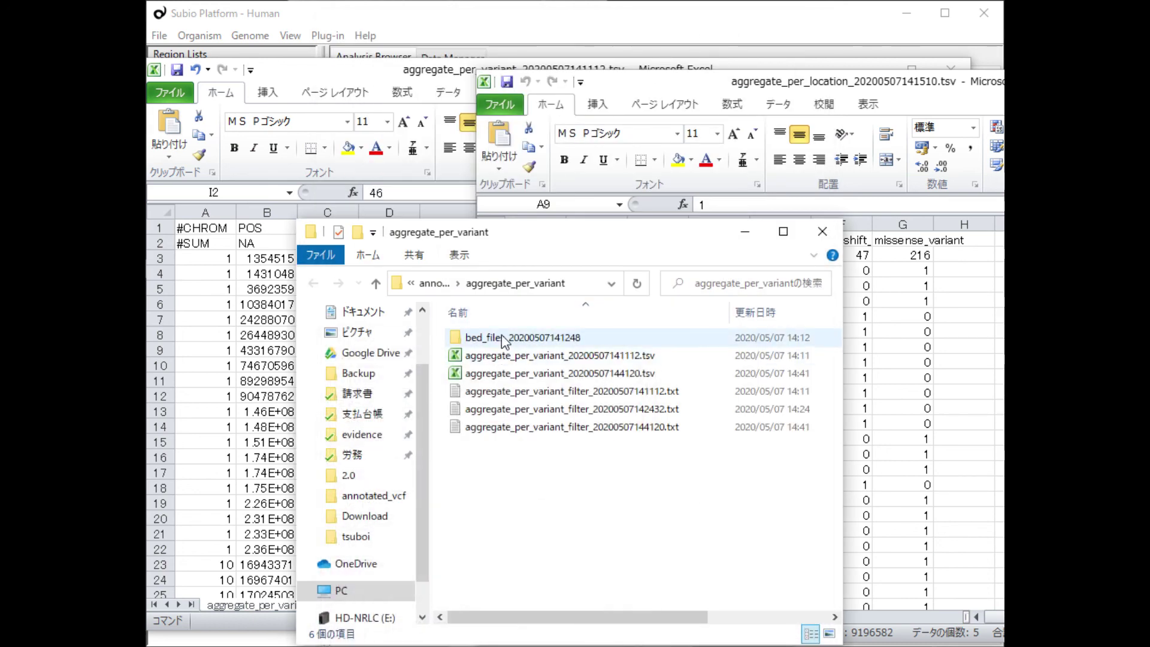
pyautogui.doubleClick(496, 375)
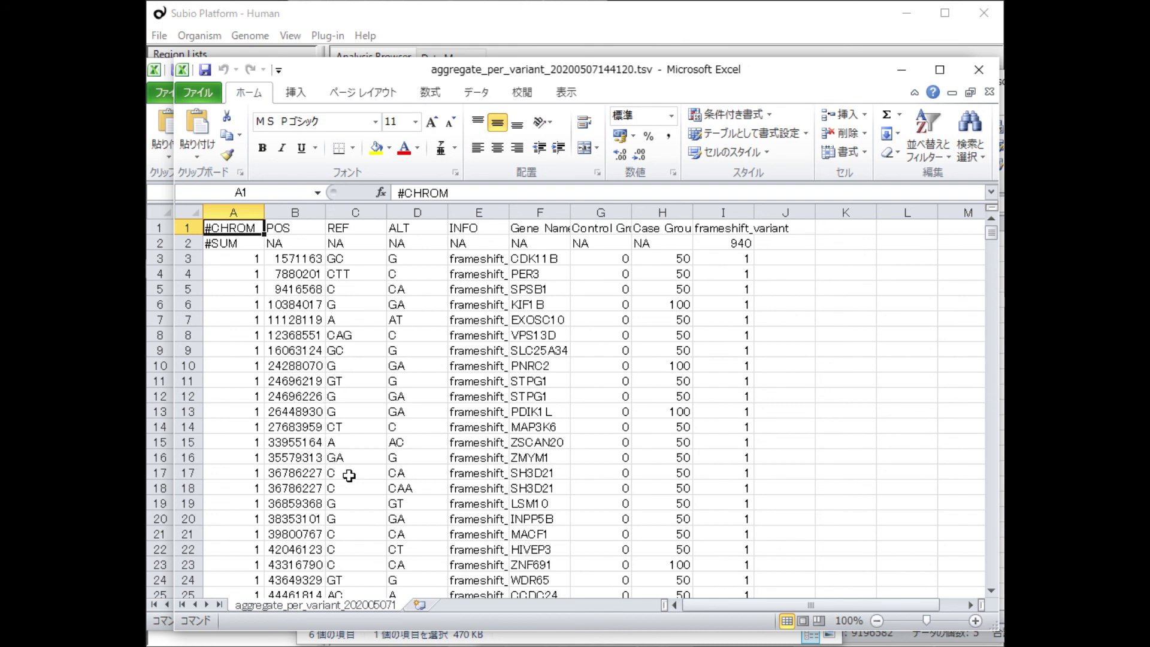
# Select rows 17–18, the SH3D21 C>CA and C>CAA variants at 36786227, through the group percentage columns.
pyautogui.moveTo(286, 472); pyautogui.dragTo(523, 482)
pyautogui.moveTo(298, 471); pyautogui.dragTo(676, 494)
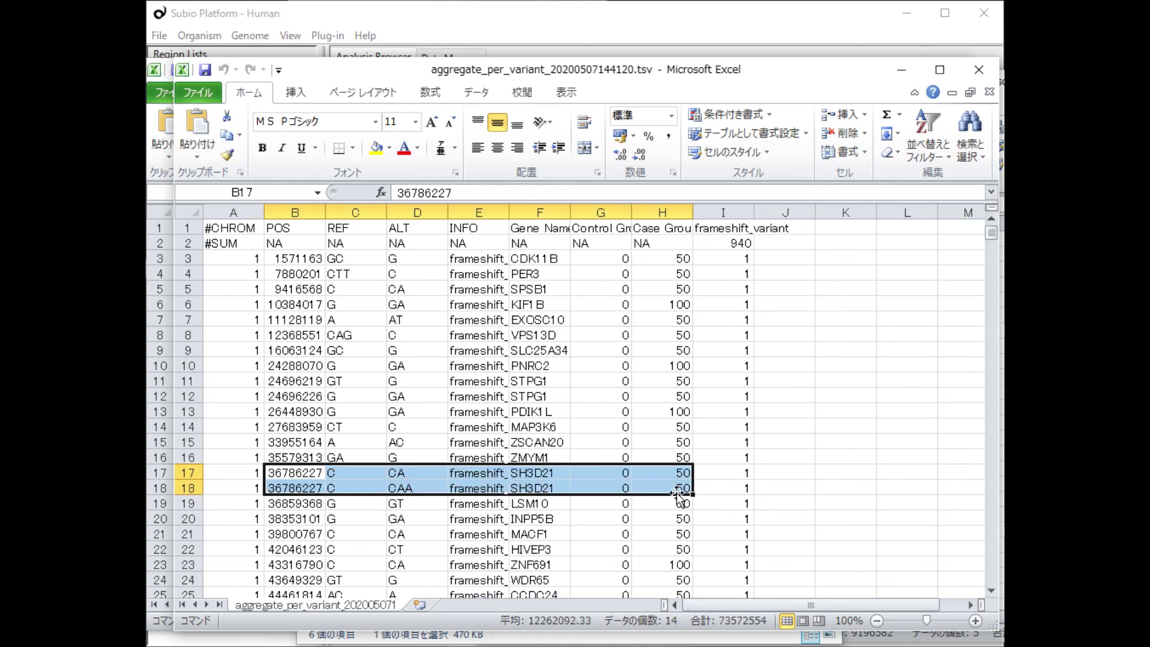